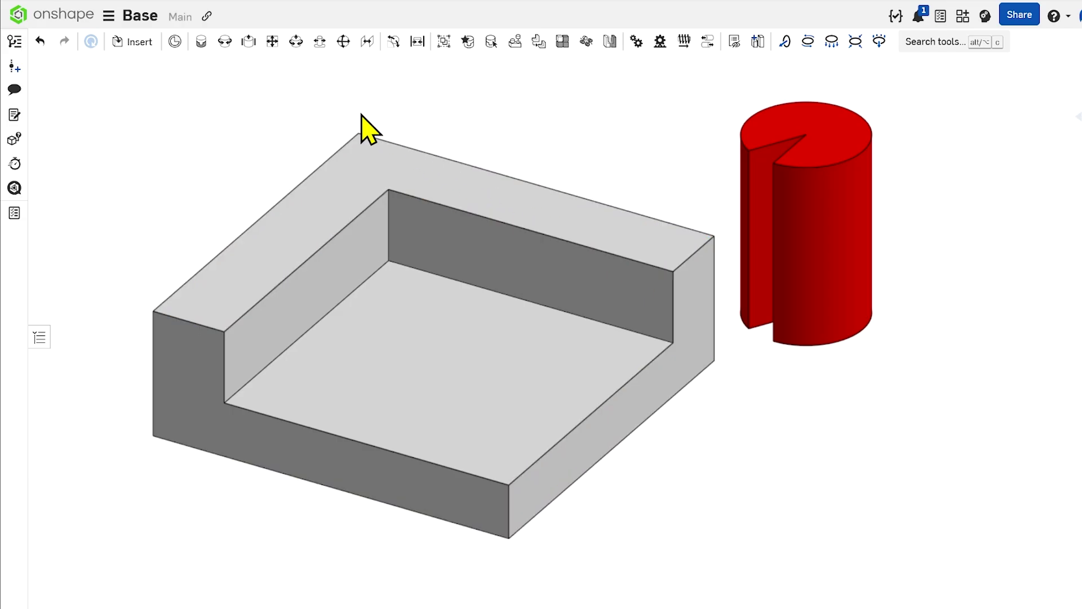
- Add a Planar mate between the base's recessed floor and the red cylinder's bottom face
{"action": "left_click", "coordinate": [273, 43]}
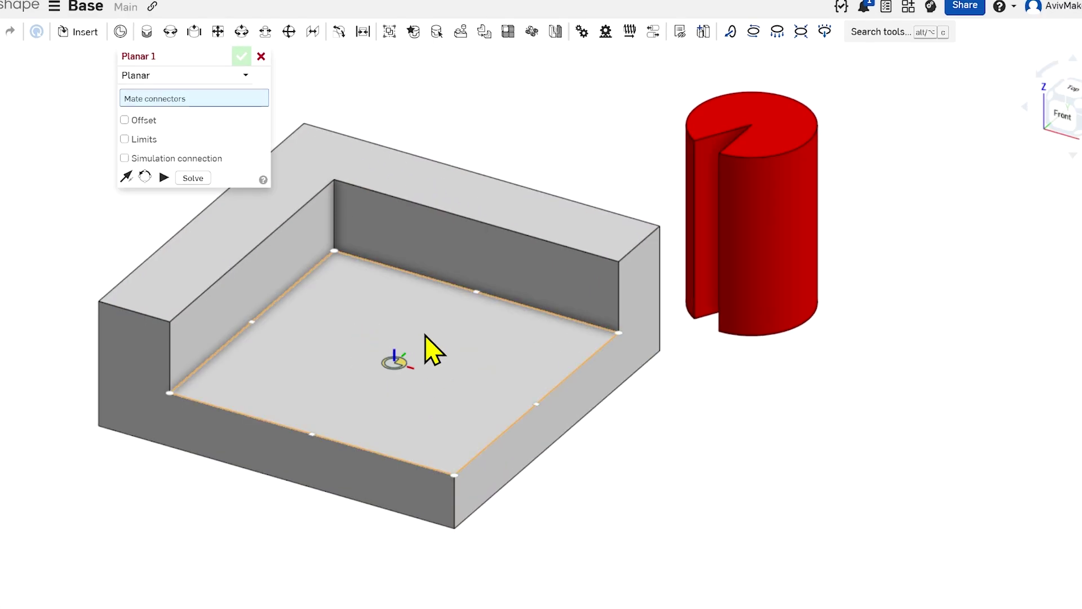
{"action": "left_click", "coordinate": [425, 334]}
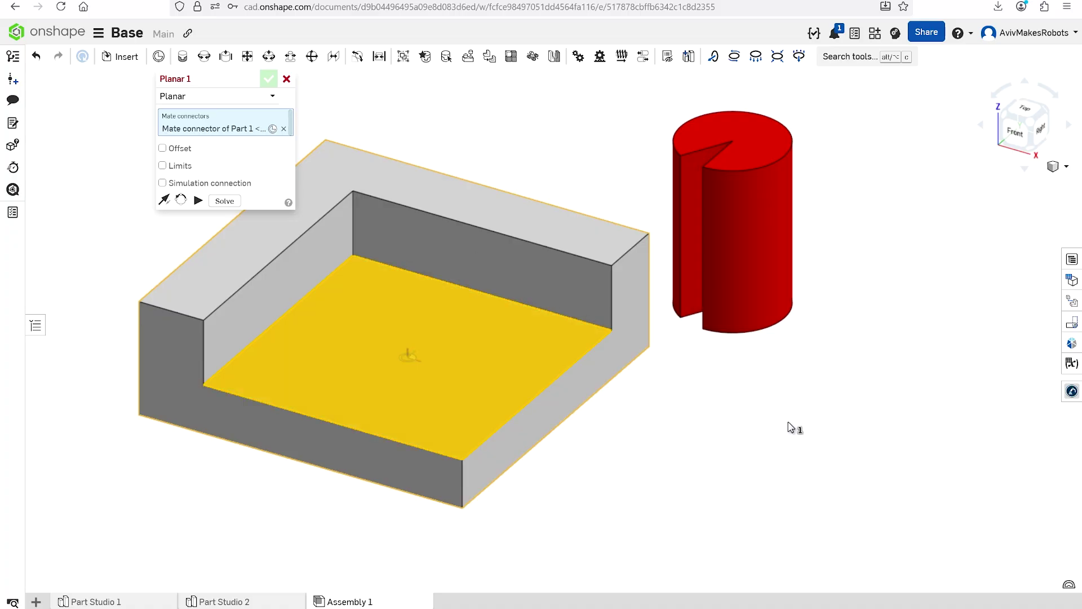
{"action": "right_click_drag", "start_coordinate": [812, 437], "coordinate": [805, 361]}
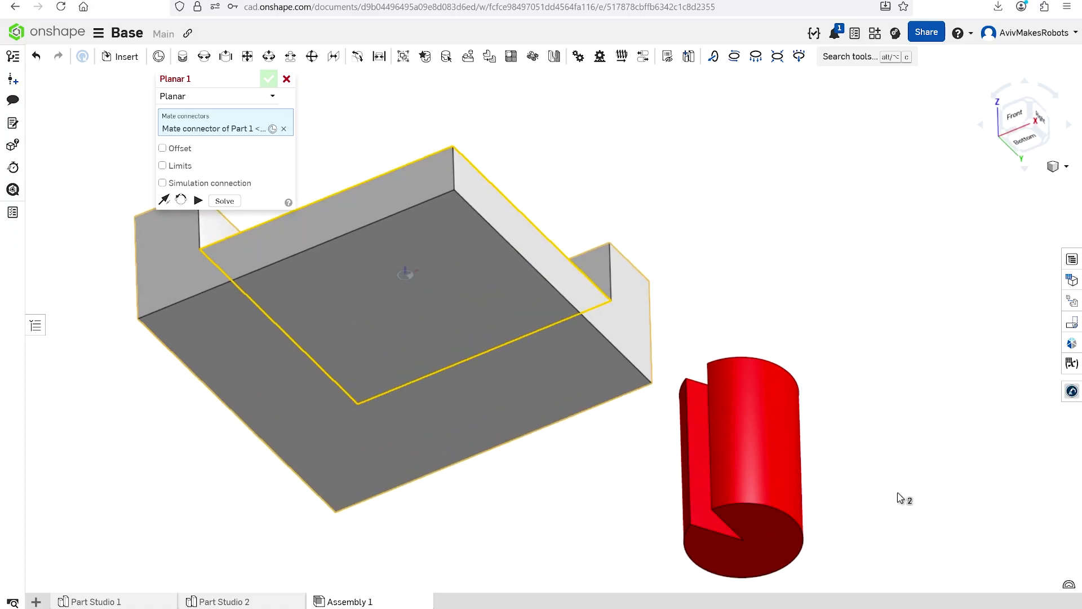
{"action": "right_click_drag", "start_coordinate": [875, 460], "coordinate": [688, 277]}
{"action": "scroll", "coordinate": [688, 276], "scroll_direction": "down", "scroll_amount": 1}
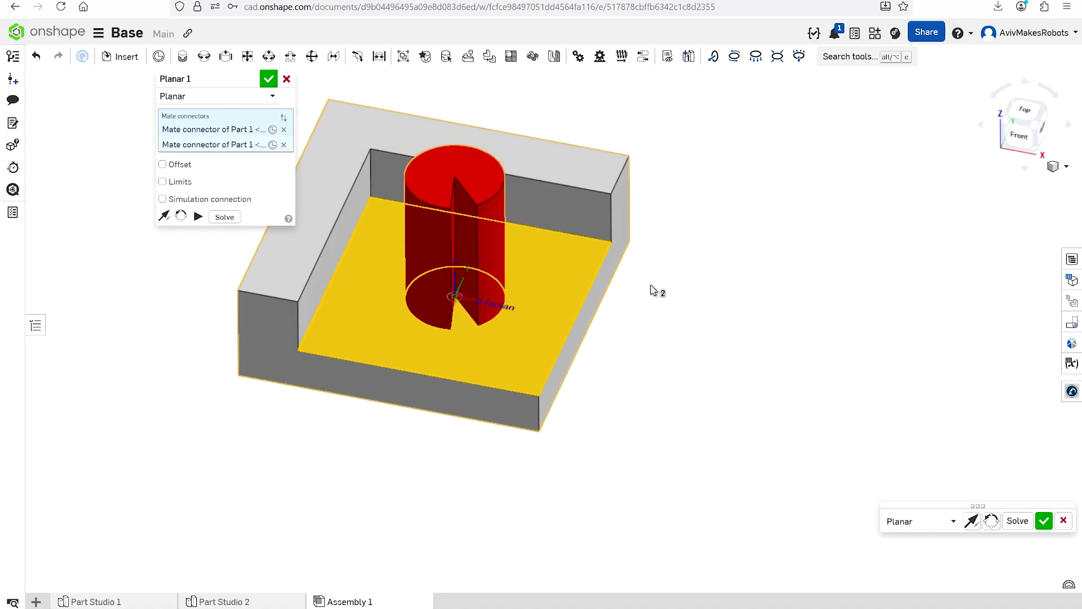
{"action": "middle_click_drag", "start_coordinate": [651, 286], "coordinate": [707, 307]}
{"action": "scroll", "coordinate": [607, 284], "scroll_direction": "up", "scroll_amount": 2}
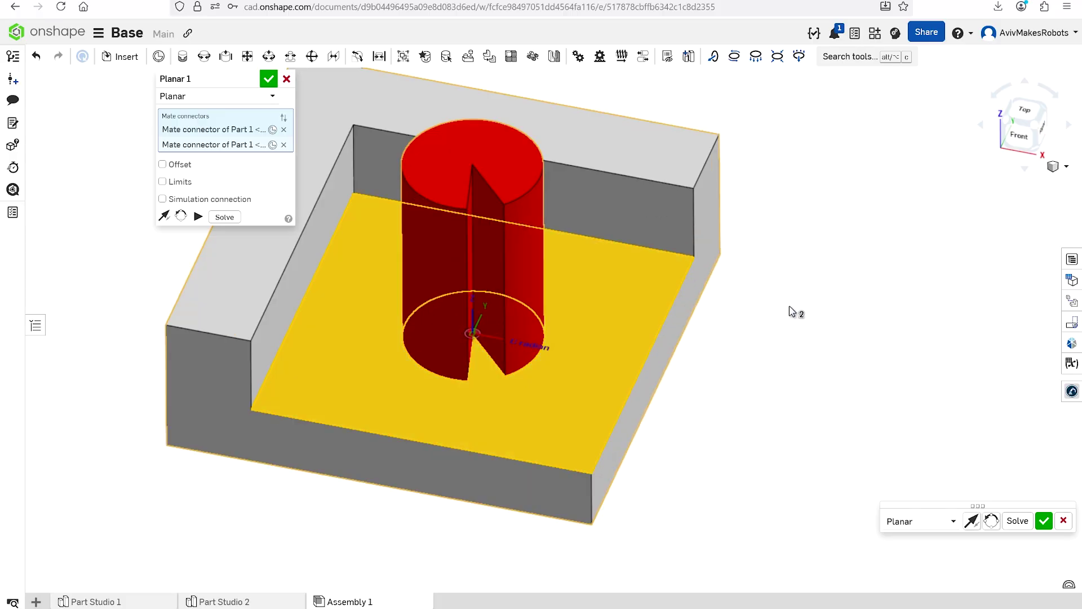
{"action": "middle_click_drag", "start_coordinate": [792, 311], "coordinate": [846, 314]}
{"action": "left_click", "coordinate": [272, 82]}
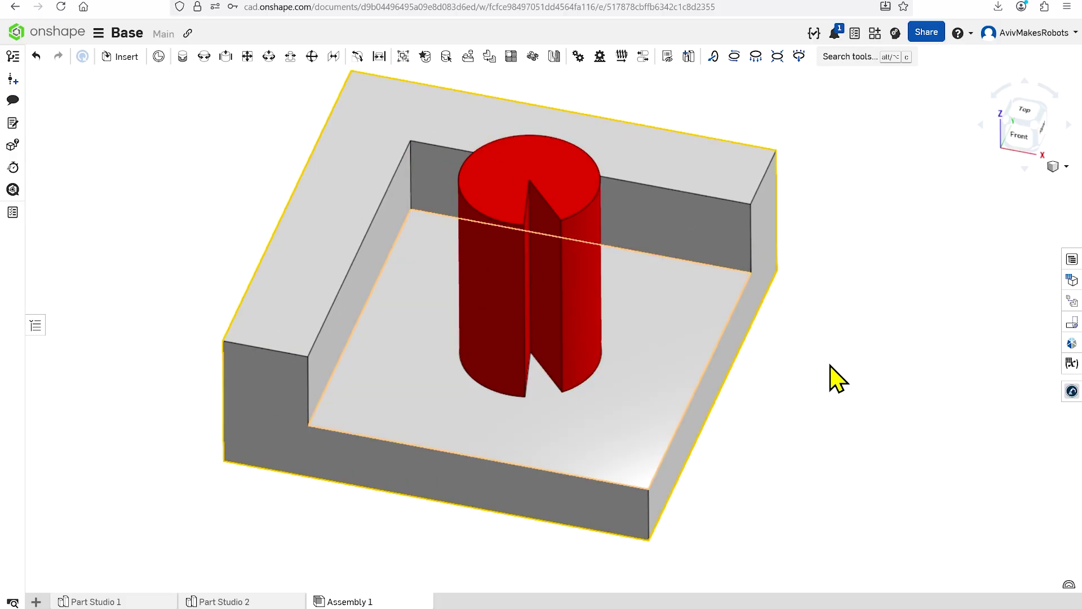
- Test the planar mate by moving the red cylinder past the base's open edge and back onto the floor
{"action": "right_click_drag", "start_coordinate": [831, 379], "coordinate": [580, 331]}
{"action": "left_click_drag", "start_coordinate": [580, 331], "coordinate": [394, 415]}
{"action": "right_click_drag", "start_coordinate": [476, 414], "coordinate": [439, 394]}
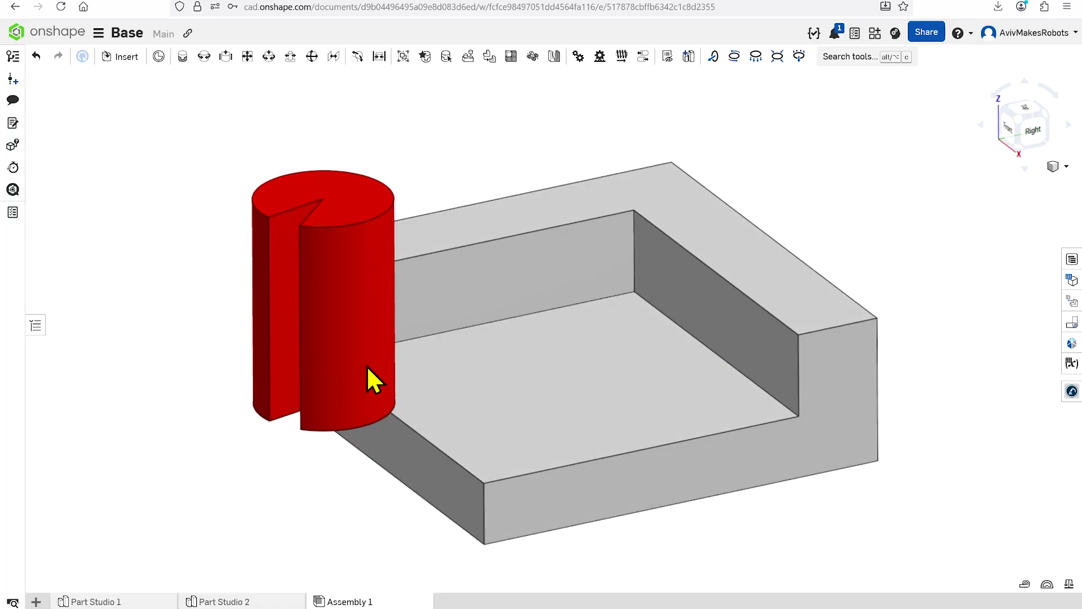
{"action": "left_click_drag", "start_coordinate": [366, 365], "coordinate": [606, 352]}
{"action": "right_click_drag", "start_coordinate": [605, 352], "coordinate": [699, 334]}
{"action": "scroll", "coordinate": [705, 347], "scroll_direction": "down", "scroll_amount": 2}
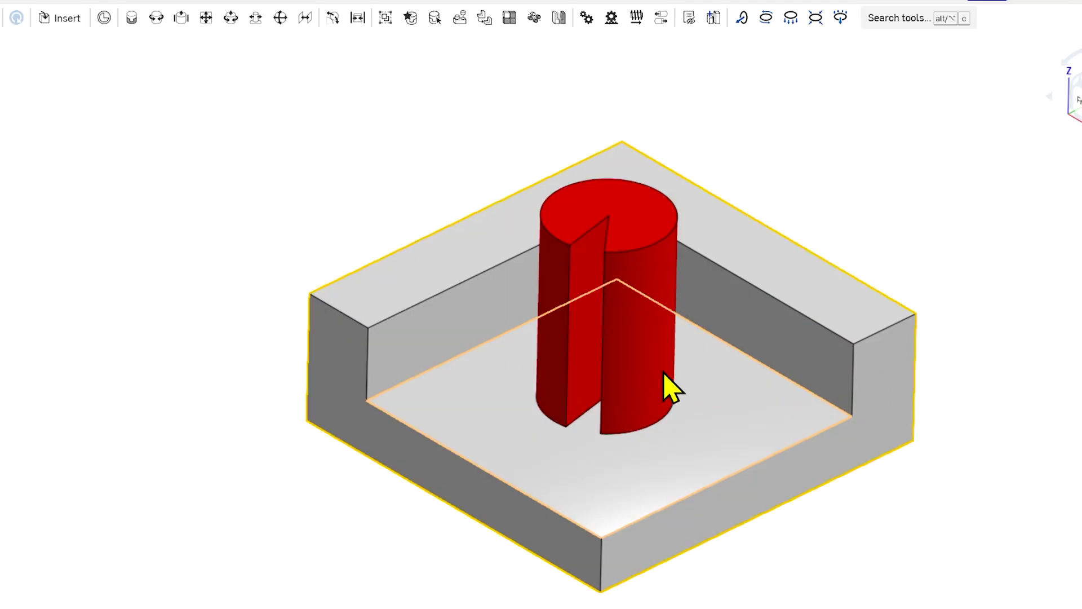
- Add a Tangent mate between the cylinder's round face and the inner wall along the base's left side, flipping the tangent direction
{"action": "left_click", "coordinate": [333, 18]}
{"action": "left_click", "coordinate": [647, 334]}
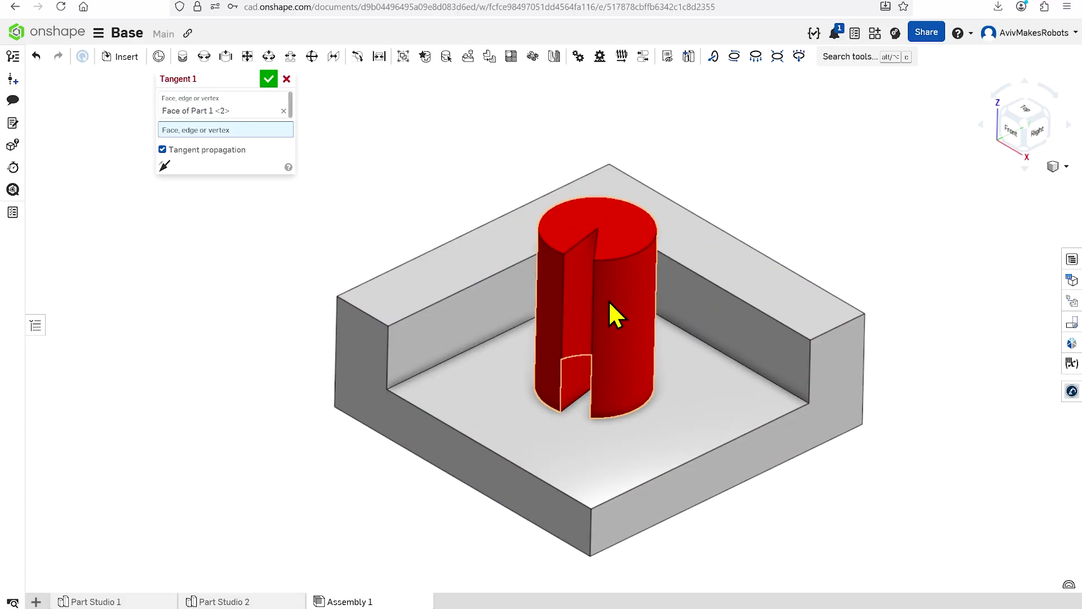
{"action": "left_click", "coordinate": [472, 321]}
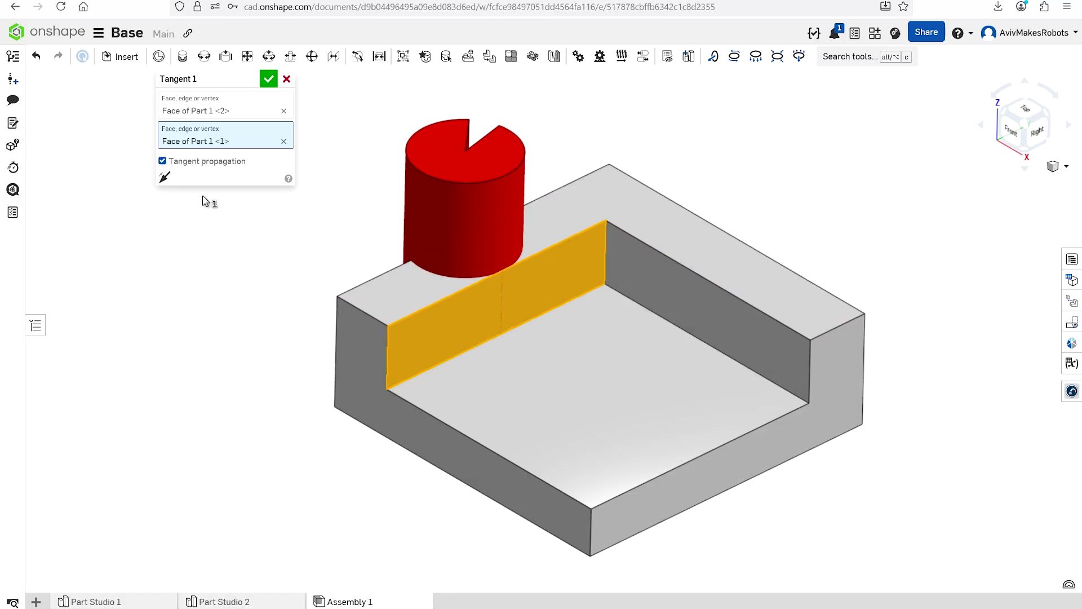
{"action": "left_click", "coordinate": [165, 178]}
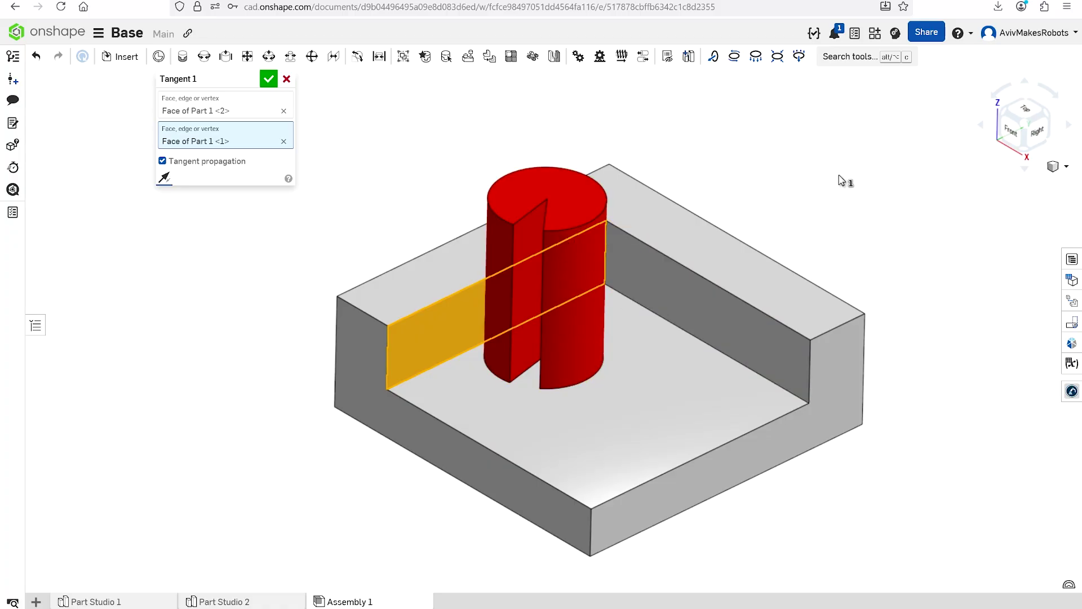
{"action": "right_click_drag", "start_coordinate": [841, 180], "coordinate": [804, 198]}
{"action": "left_click", "coordinate": [269, 80]}
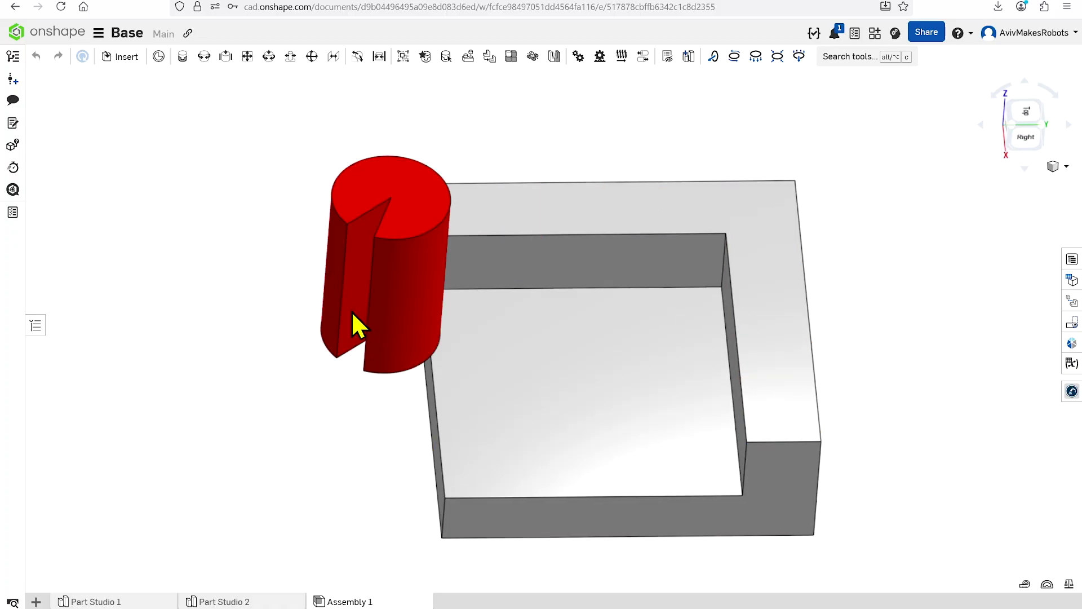
- Test the tangent mate by sliding and rolling the red cylinder along the mated inner wall
{"action": "left_click_drag", "start_coordinate": [352, 314], "coordinate": [664, 357]}
{"action": "key", "text": "shift+7"}
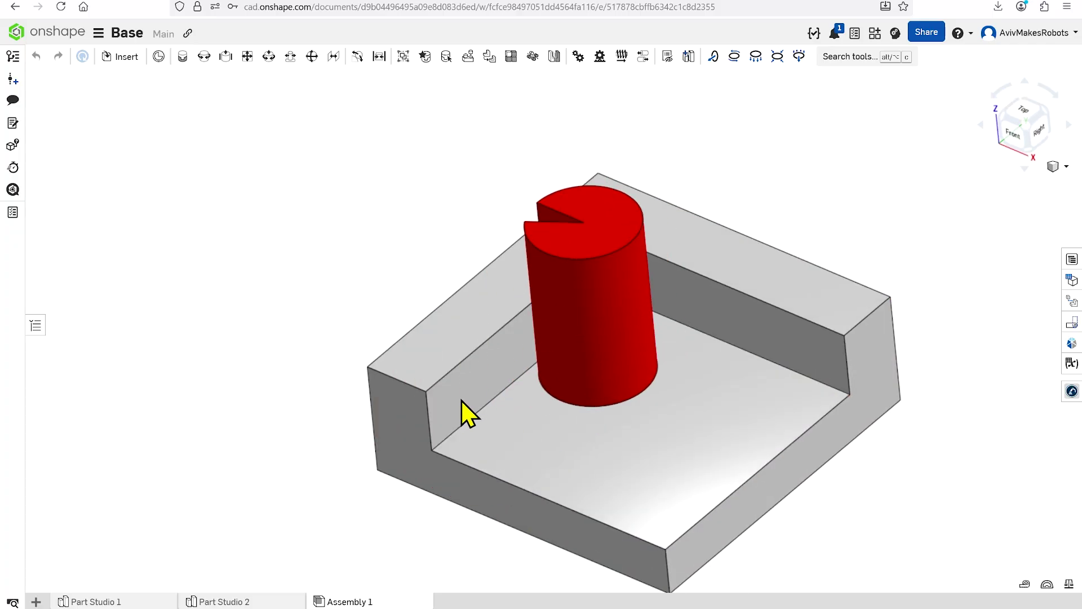
{"action": "left_click_drag", "start_coordinate": [564, 290], "coordinate": [549, 309]}
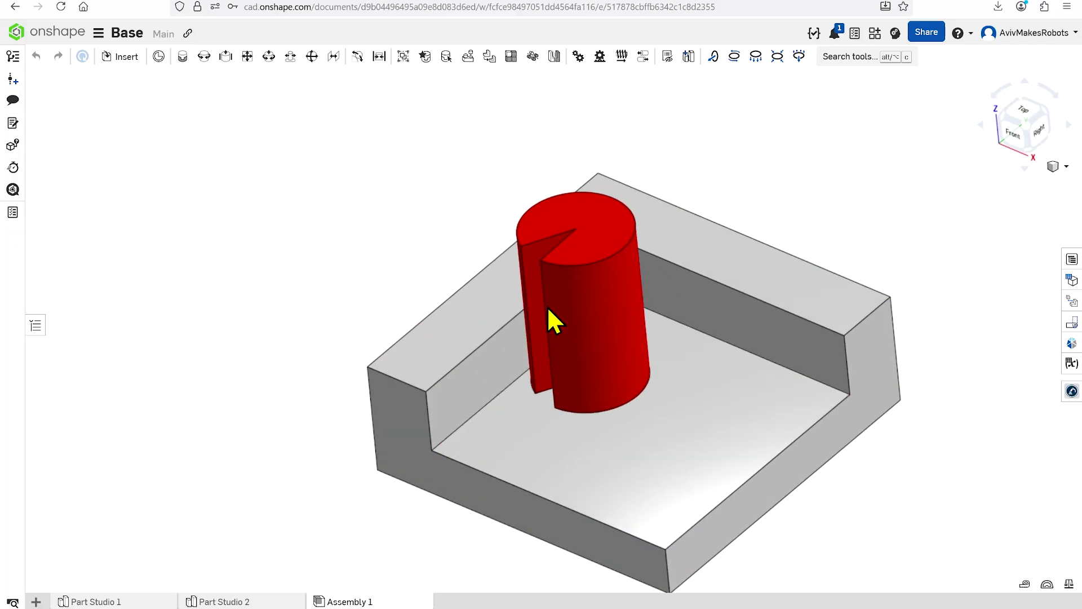
{"action": "right_click_drag", "start_coordinate": [840, 449], "coordinate": [820, 423]}
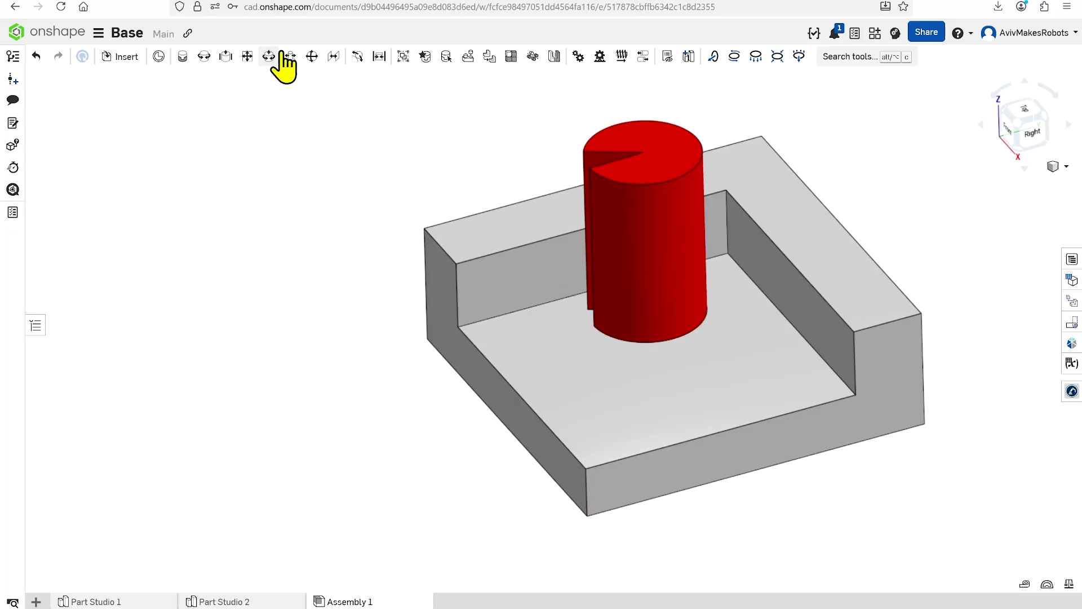
- Add a second Tangent mate between the base's other inner wall and the cylinder's round face, with the tangent direction flipped
{"action": "left_click", "coordinate": [359, 57]}
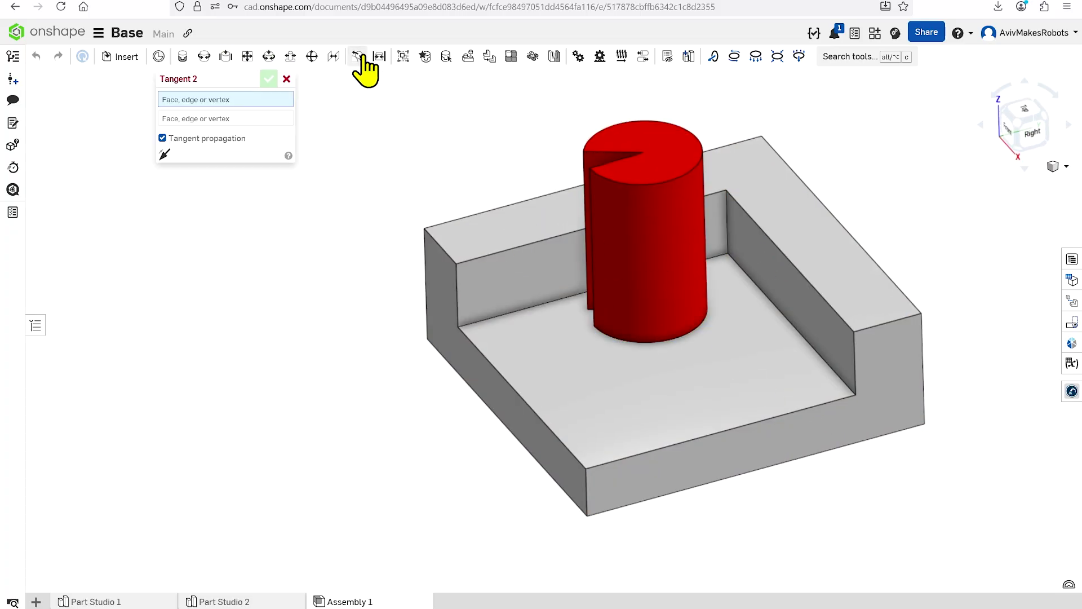
{"action": "left_click", "coordinate": [803, 298]}
{"action": "left_click", "coordinate": [657, 267]}
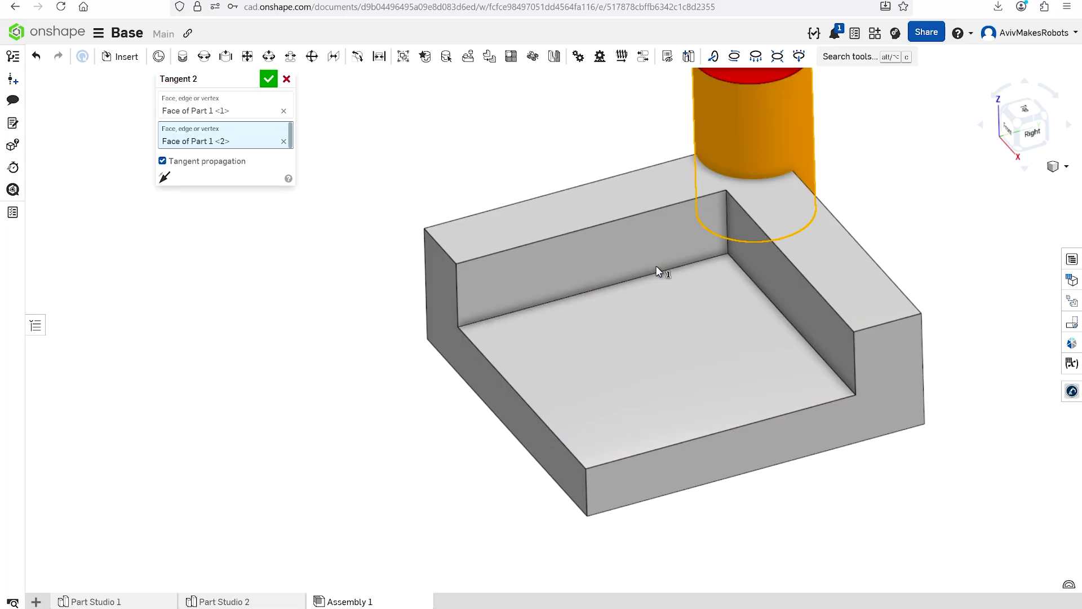
{"action": "left_click", "coordinate": [164, 178]}
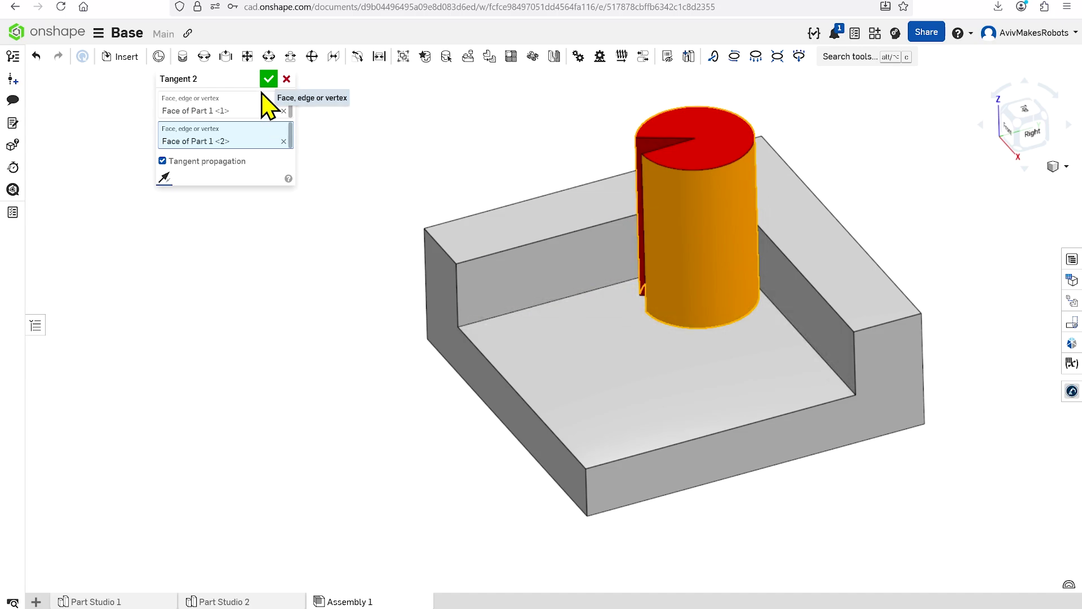
{"action": "left_click", "coordinate": [268, 80]}
{"action": "right_click_drag", "start_coordinate": [710, 310], "coordinate": [681, 277]}
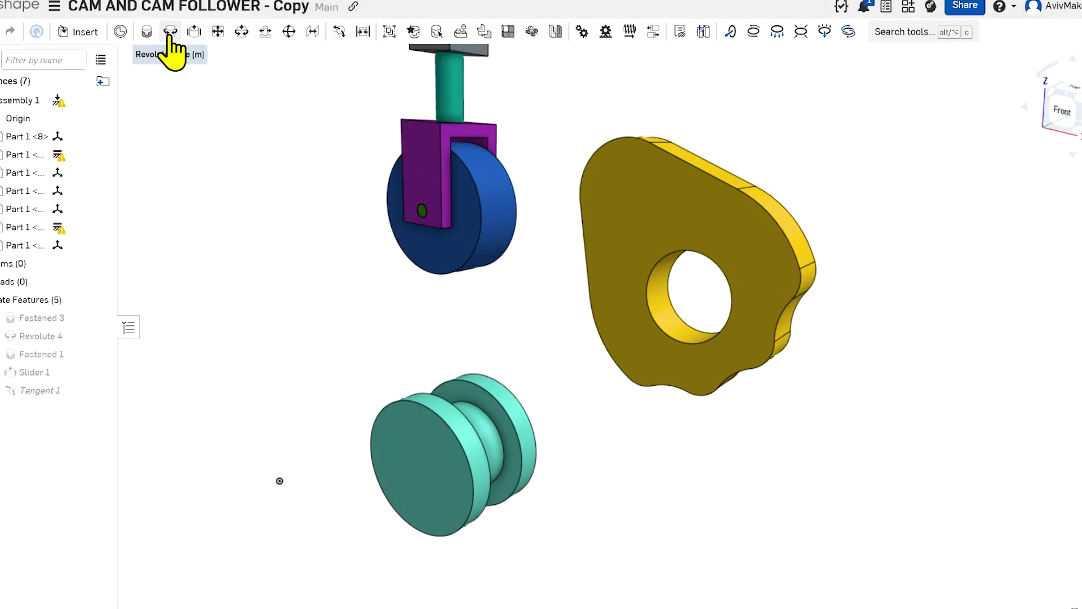
- In the cam and follower assembly, add a Revolute mate between the yellow cam's central hole and the teal shaft
{"action": "left_click", "coordinate": [171, 32]}
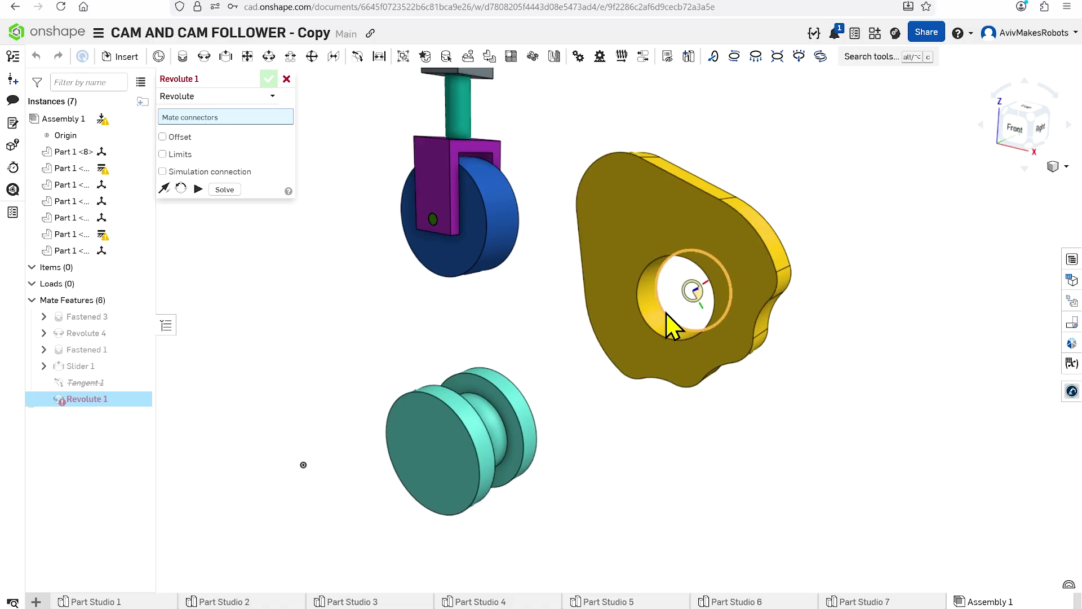
{"action": "left_click", "coordinate": [694, 291]}
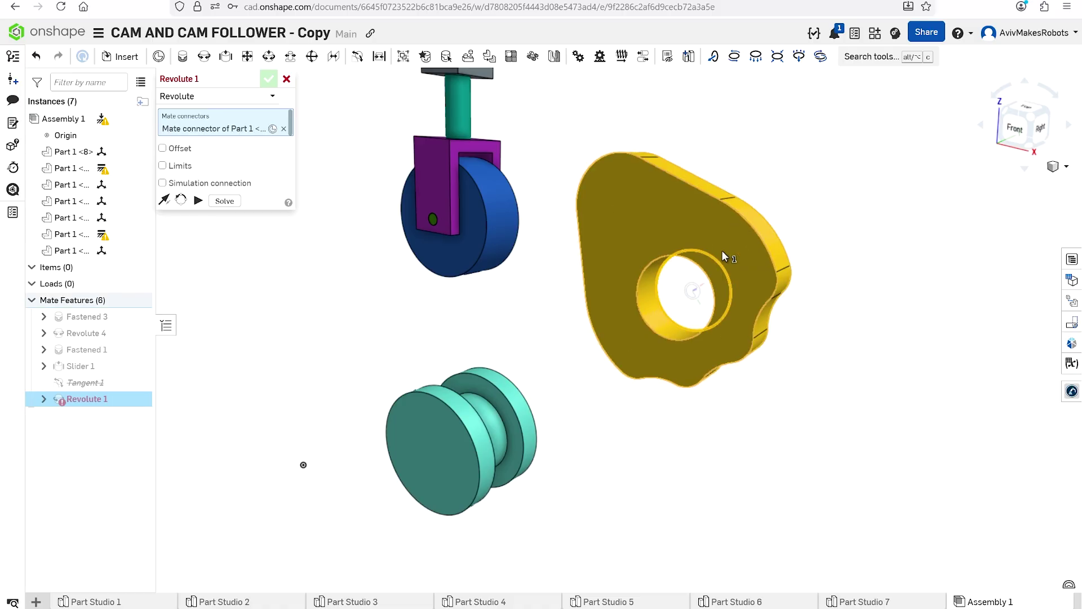
{"action": "left_click", "coordinate": [506, 433]}
{"action": "key", "text": "Return"}
- Rotate the yellow cam about the teal shaft to test the revolute mate, leaving its pointed lobe toward the roller
{"action": "left_click_drag", "start_coordinate": [541, 306], "coordinate": [373, 339]}
{"action": "right_click_drag", "start_coordinate": [647, 343], "coordinate": [566, 351]}
{"action": "left_click_drag", "start_coordinate": [566, 351], "coordinate": [515, 314]}
{"action": "right_click_drag", "start_coordinate": [515, 314], "coordinate": [456, 372]}
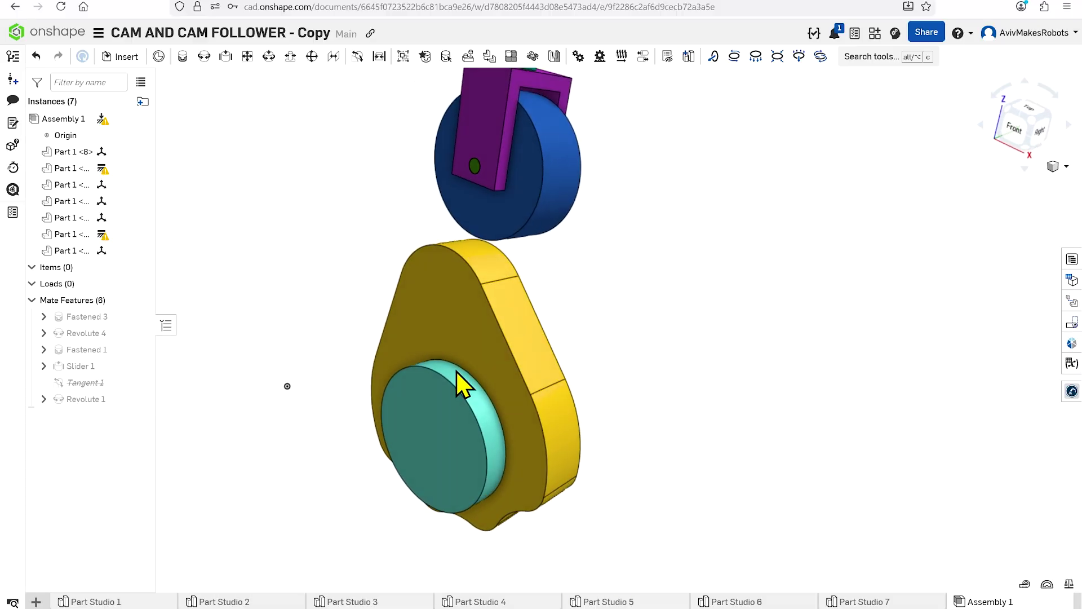
- Add a Tangent mate between the cam's rounded tip face and the blue roller's rim, flipping it so the roller rides outside the cam
{"action": "scroll", "coordinate": [617, 326], "scroll_direction": "down", "scroll_amount": 2}
{"action": "scroll", "coordinate": [617, 327], "scroll_direction": "up", "scroll_amount": 3}
{"action": "right_click_drag", "start_coordinate": [617, 327], "coordinate": [572, 306]}
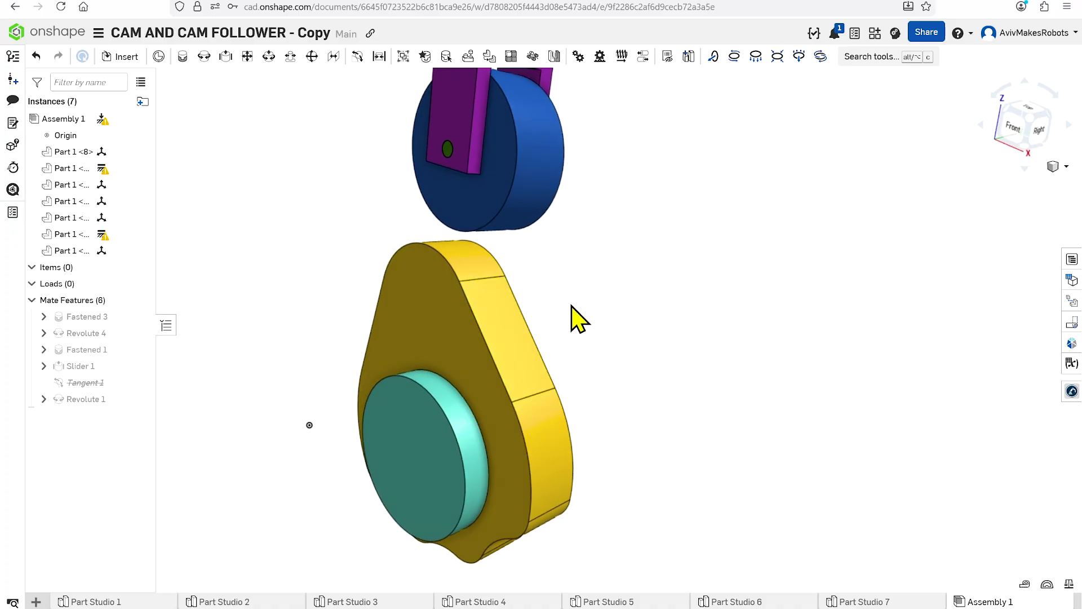
{"action": "left_click", "coordinate": [357, 57]}
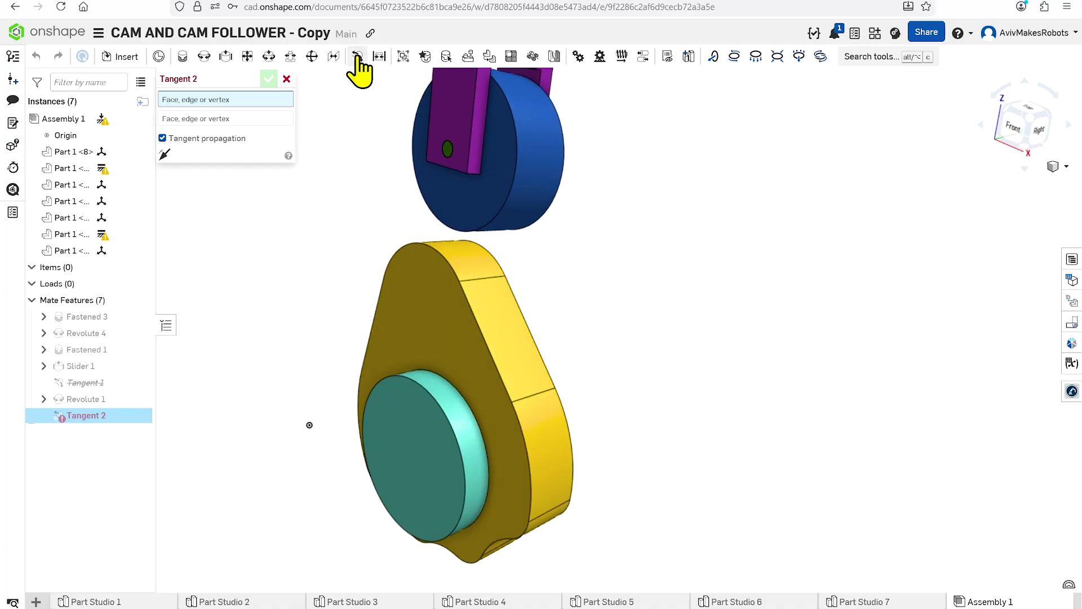
{"action": "left_click", "coordinate": [471, 261]}
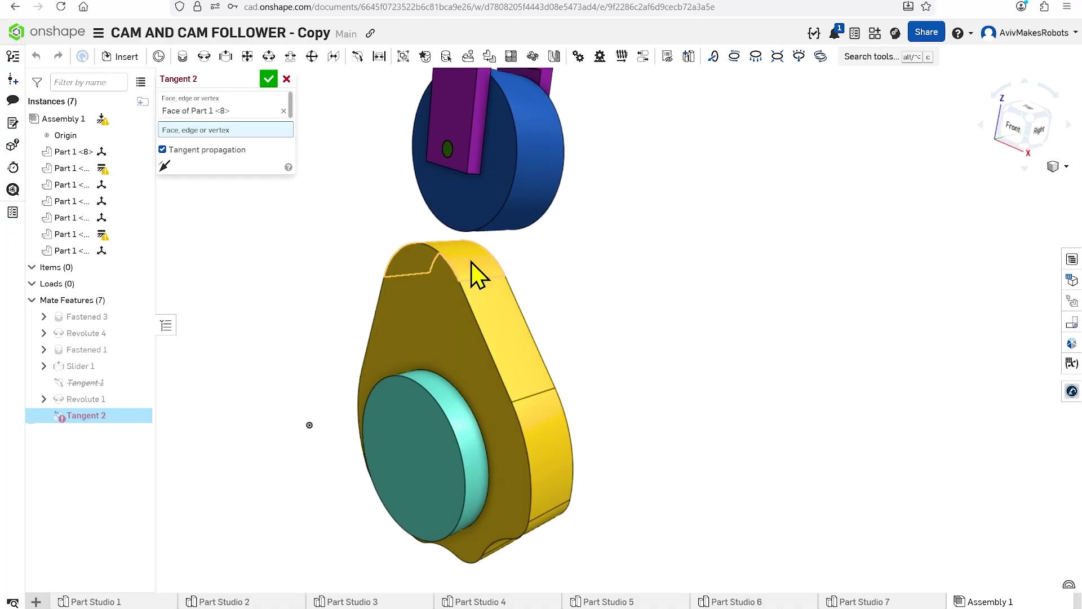
{"action": "left_click", "coordinate": [541, 174]}
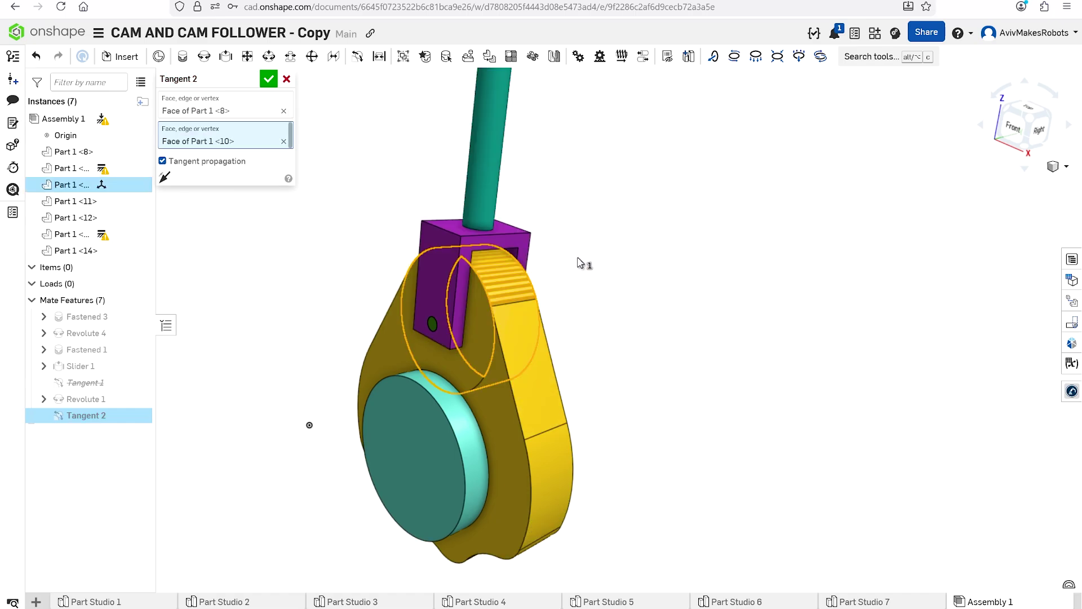
{"action": "scroll", "coordinate": [580, 261], "scroll_direction": "up", "scroll_amount": 2}
{"action": "right_click_drag", "start_coordinate": [599, 299], "coordinate": [613, 316]}
{"action": "scroll", "coordinate": [523, 347], "scroll_direction": "down", "scroll_amount": 2}
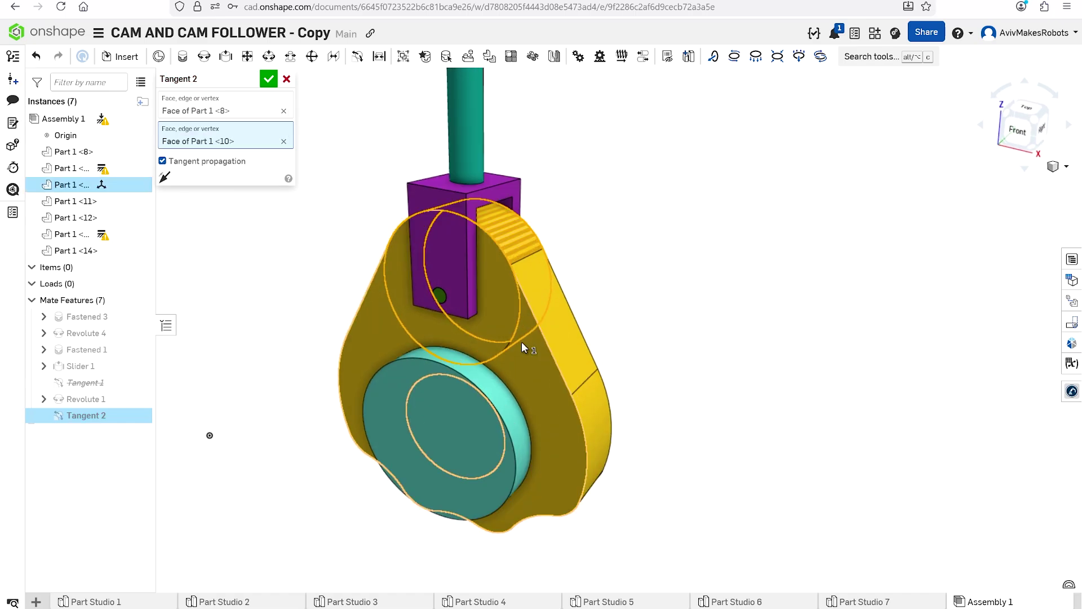
{"action": "left_click", "coordinate": [163, 178]}
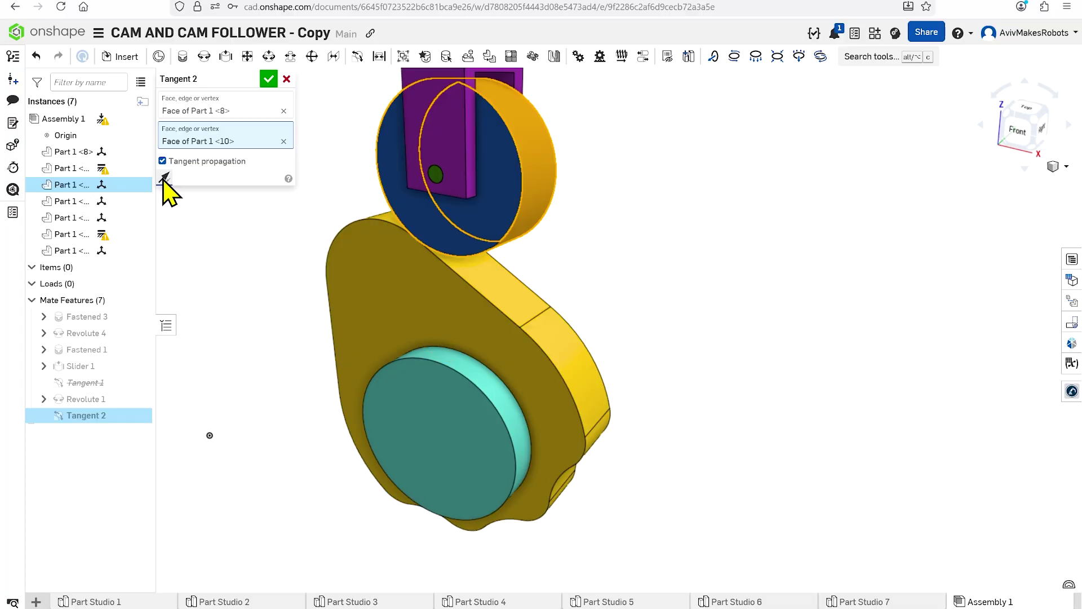
{"action": "left_click", "coordinate": [266, 80]}
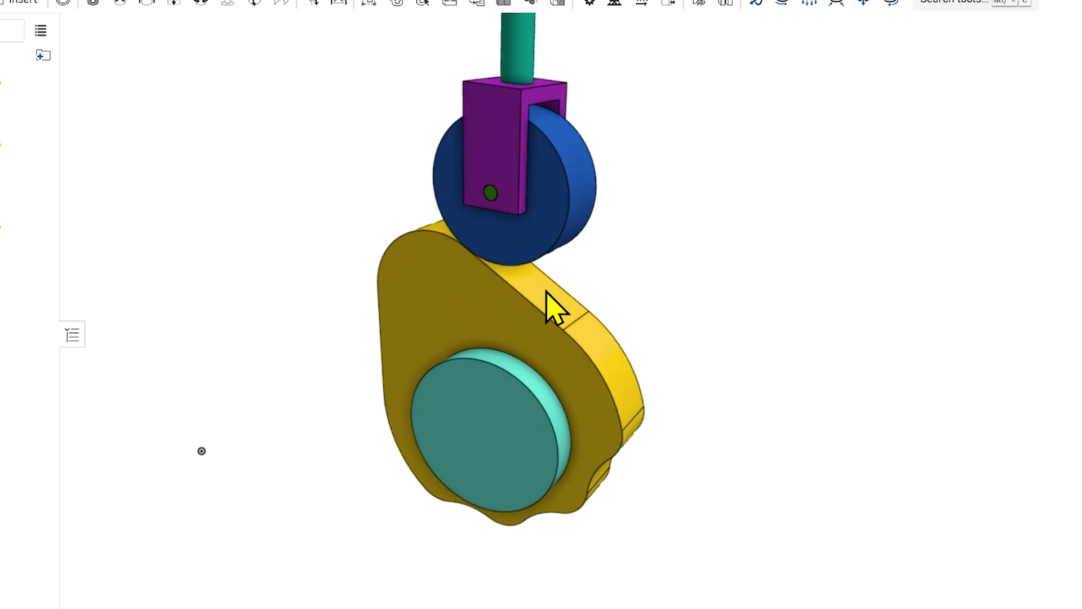
- Rotate the yellow cam around its shaft to test how the roller follower tracks the profile
{"action": "left_click_drag", "start_coordinate": [545, 291], "coordinate": [423, 515]}
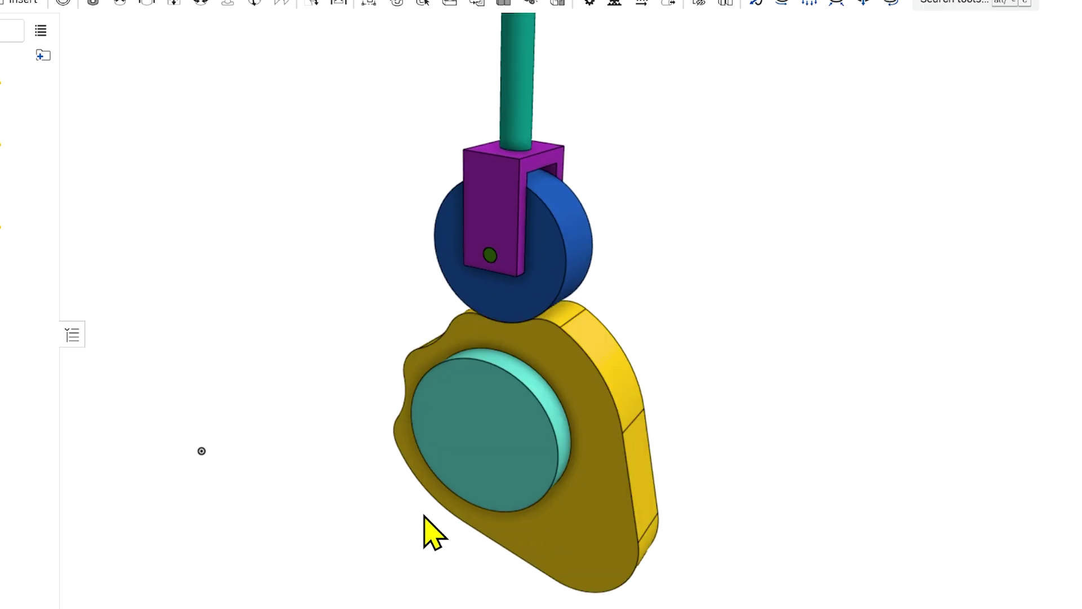
{"action": "left_click_drag", "start_coordinate": [572, 585], "coordinate": [686, 529]}
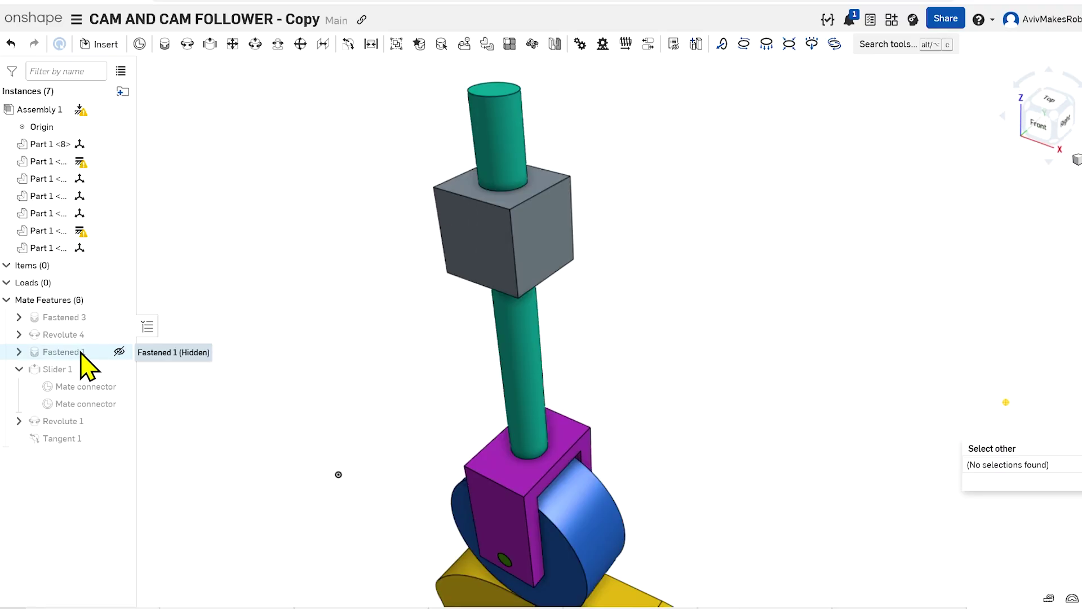
- Open the Slider 1 mate for editing and examine its two mate connectors on the teal rod and the grey block
{"action": "right_click", "coordinate": [61, 371]}
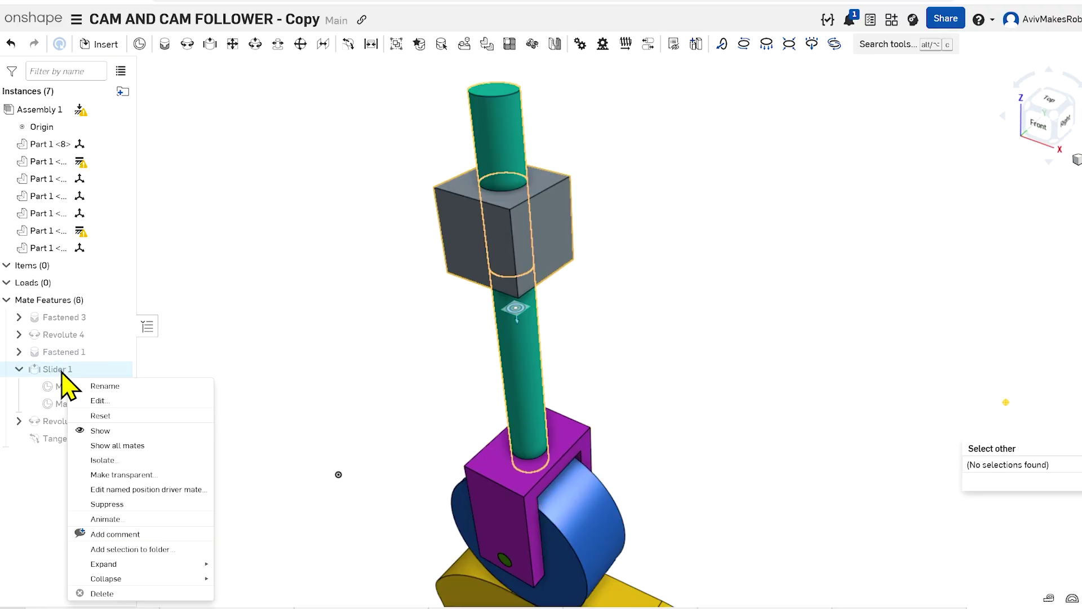
{"action": "left_click", "coordinate": [97, 400]}
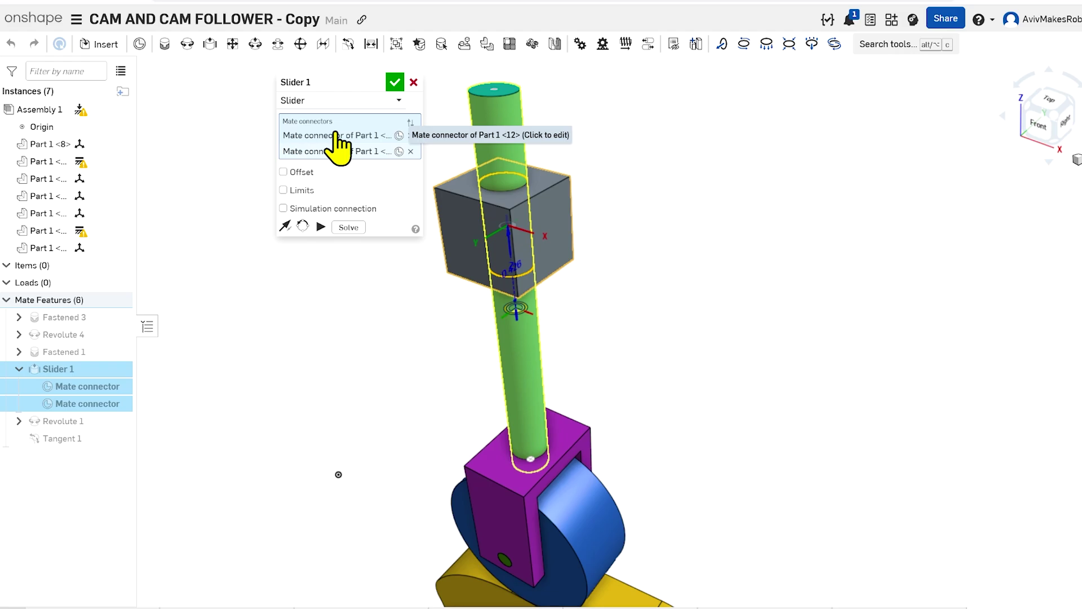
{"action": "scroll", "coordinate": [478, 227], "scroll_direction": "up", "scroll_amount": 3}
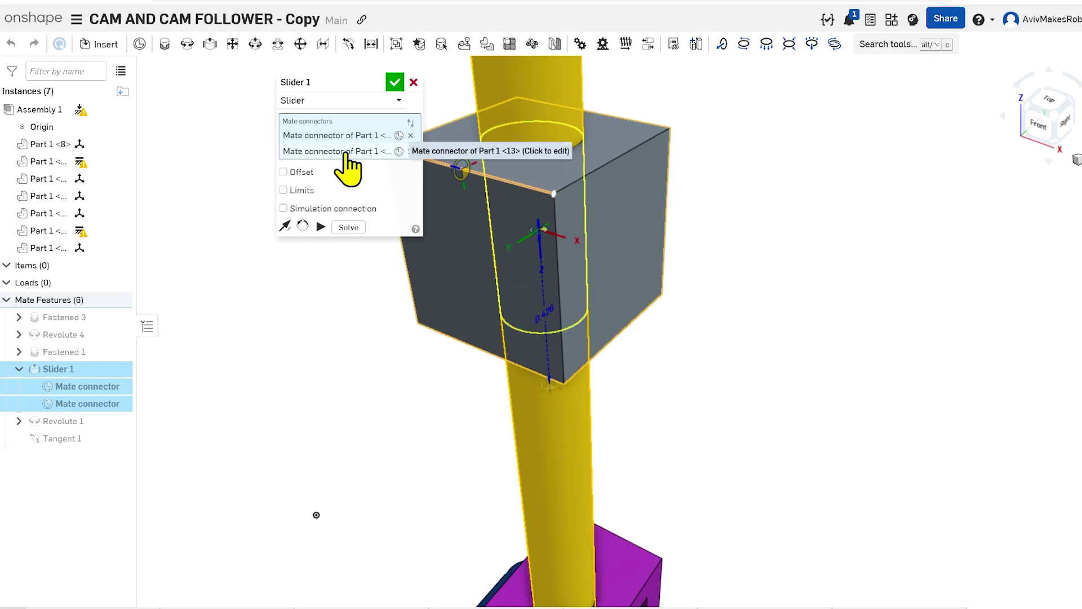
{"action": "scroll", "coordinate": [572, 219], "scroll_direction": "down", "scroll_amount": 3}
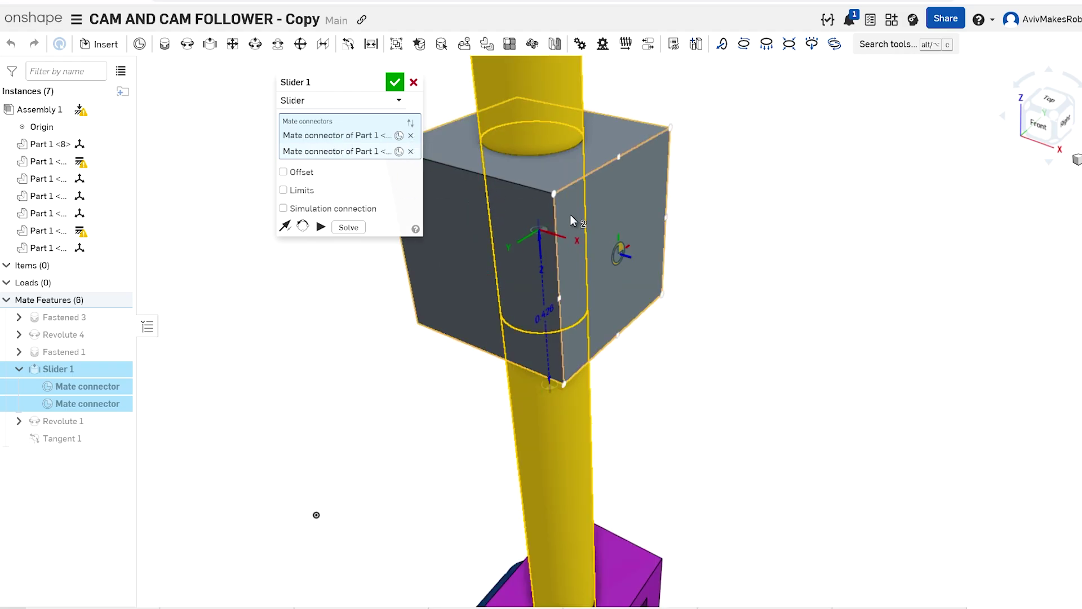
{"action": "left_click", "coordinate": [363, 152]}
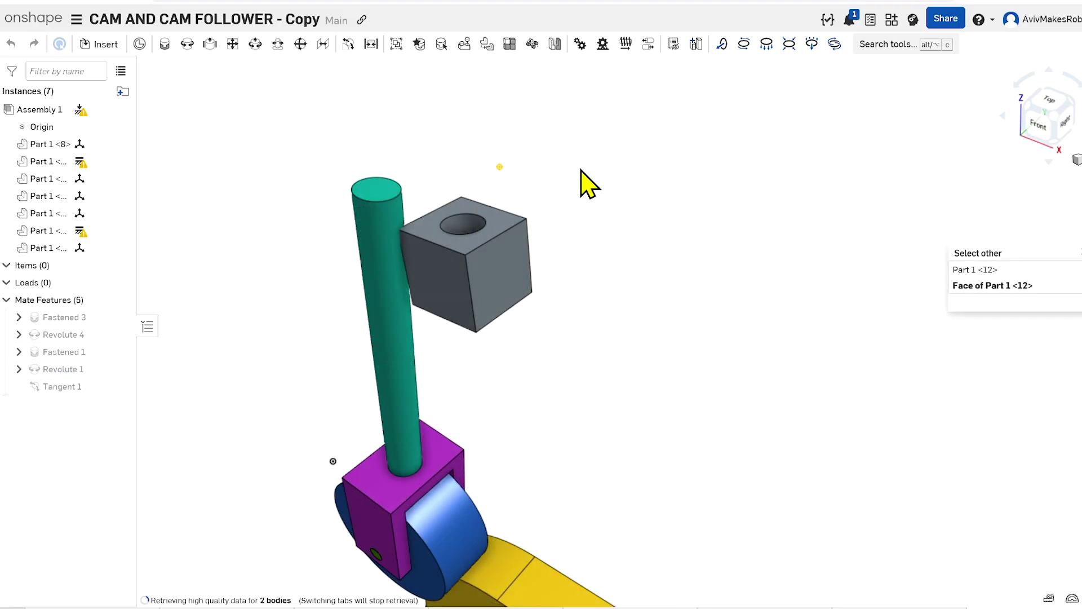
- Move the follower rod away from the grey block and add a Slider mate between the rod's cylindrical face and the block's hole
{"action": "left_click_drag", "start_coordinate": [580, 181], "coordinate": [563, 205]}
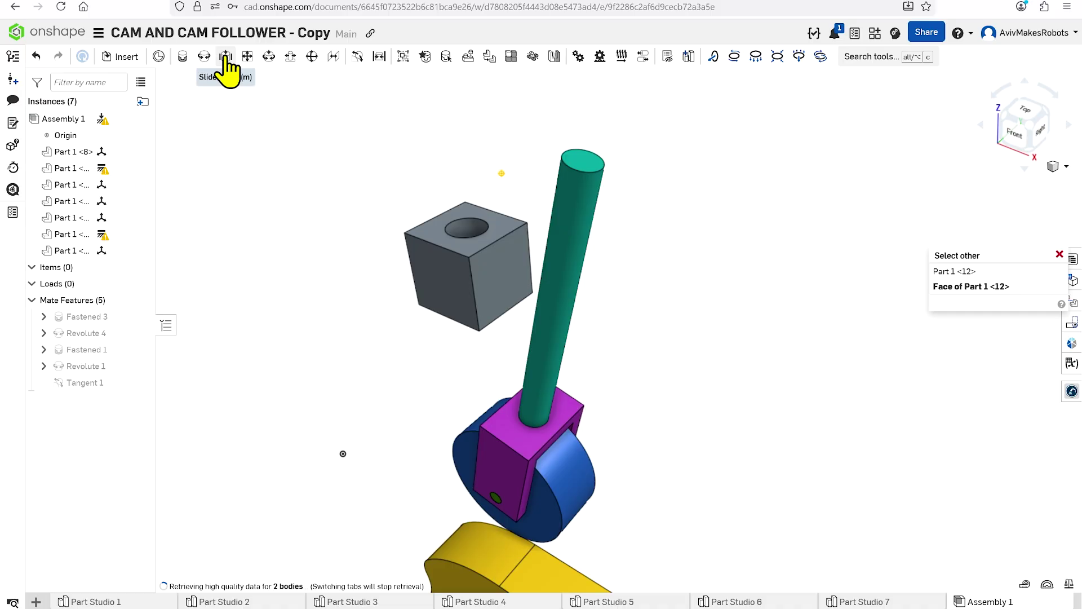
{"action": "left_click", "coordinate": [225, 56]}
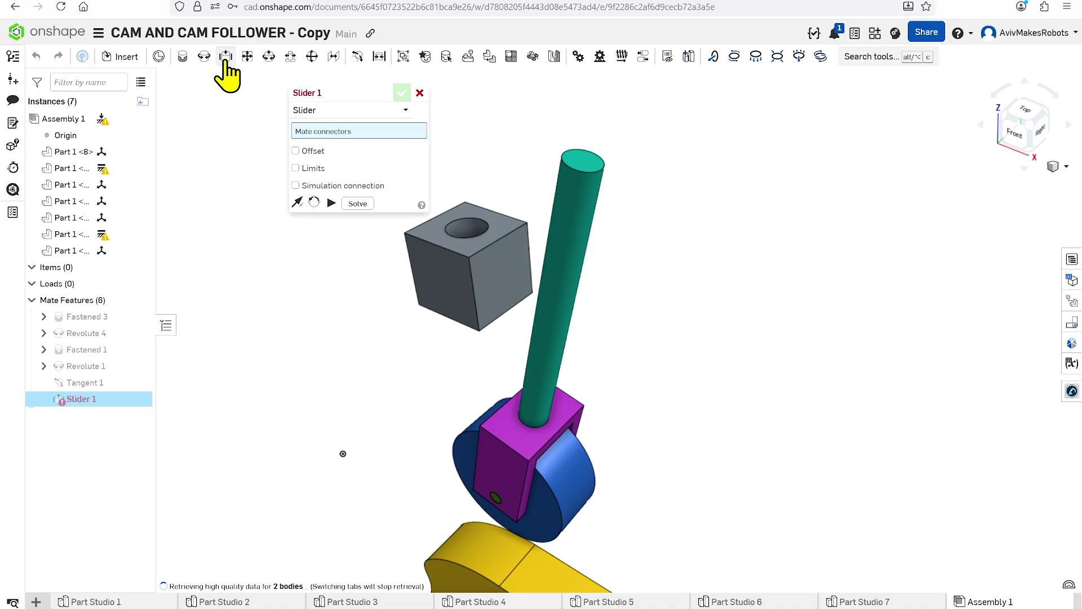
{"action": "left_click", "coordinate": [565, 232]}
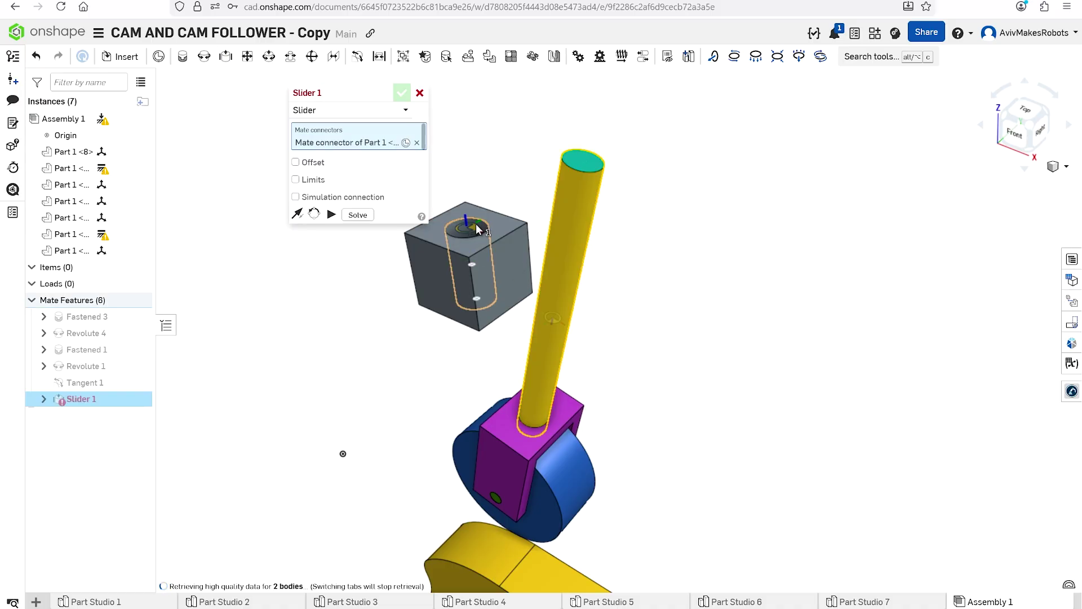
{"action": "left_click", "coordinate": [476, 223]}
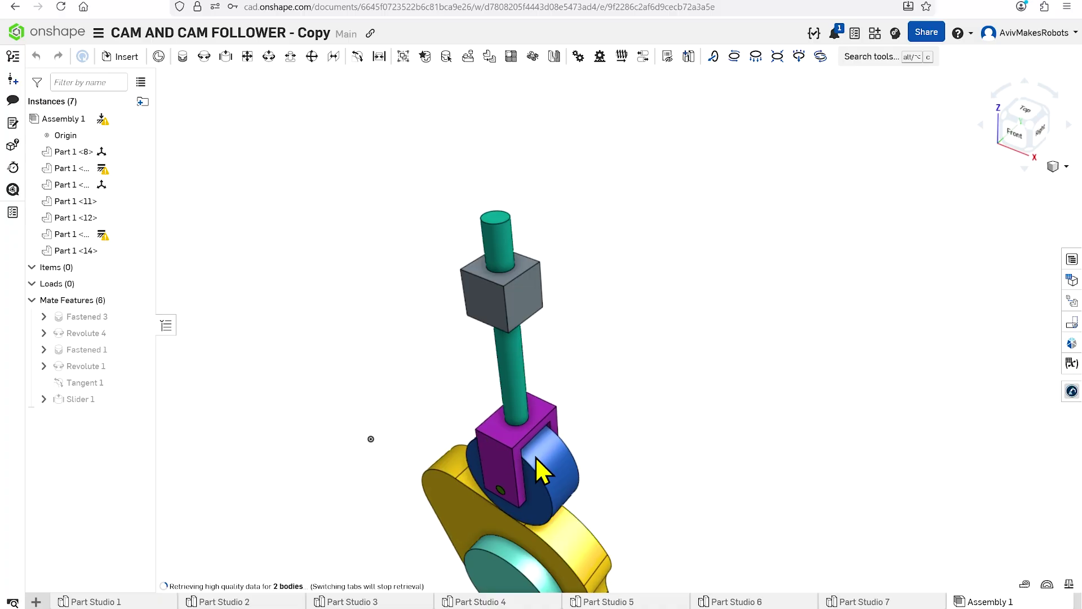
- Examine the follower's Fastened 1 mate and open Fastened 3 to review how the teal rod attaches to the purple fork
{"action": "middle_click_drag", "start_coordinate": [586, 463], "coordinate": [651, 341]}
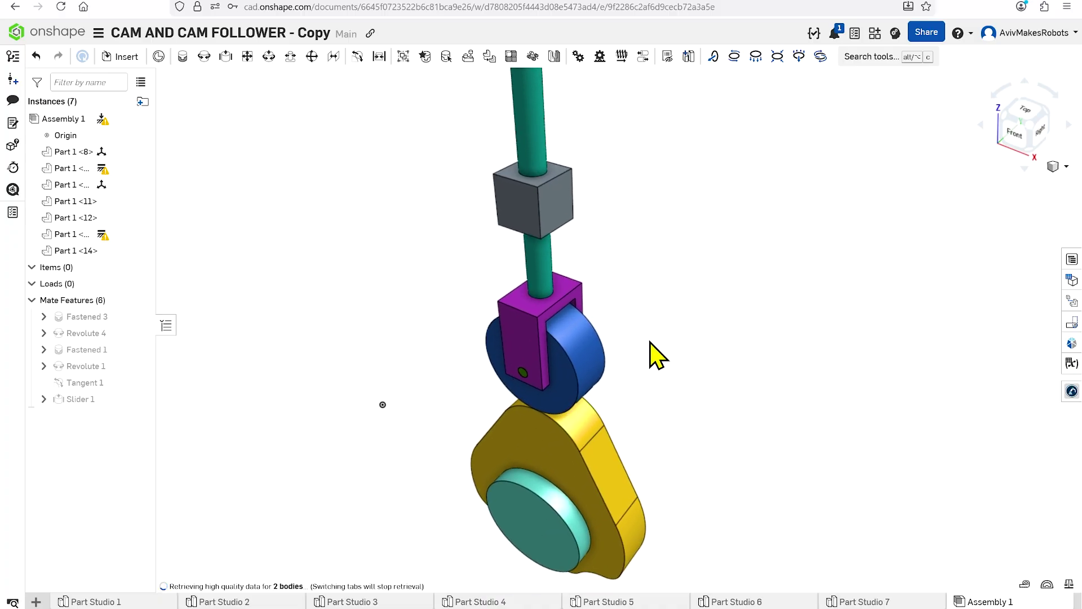
{"action": "left_click", "coordinate": [544, 282]}
{"action": "mouse_move", "coordinate": [720, 346]}
{"action": "right_mouse_down"}
{"action": "mouse_move", "coordinate": [735, 336]}
{"action": "mouse_move", "coordinate": [714, 341]}
{"action": "right_mouse_up"}
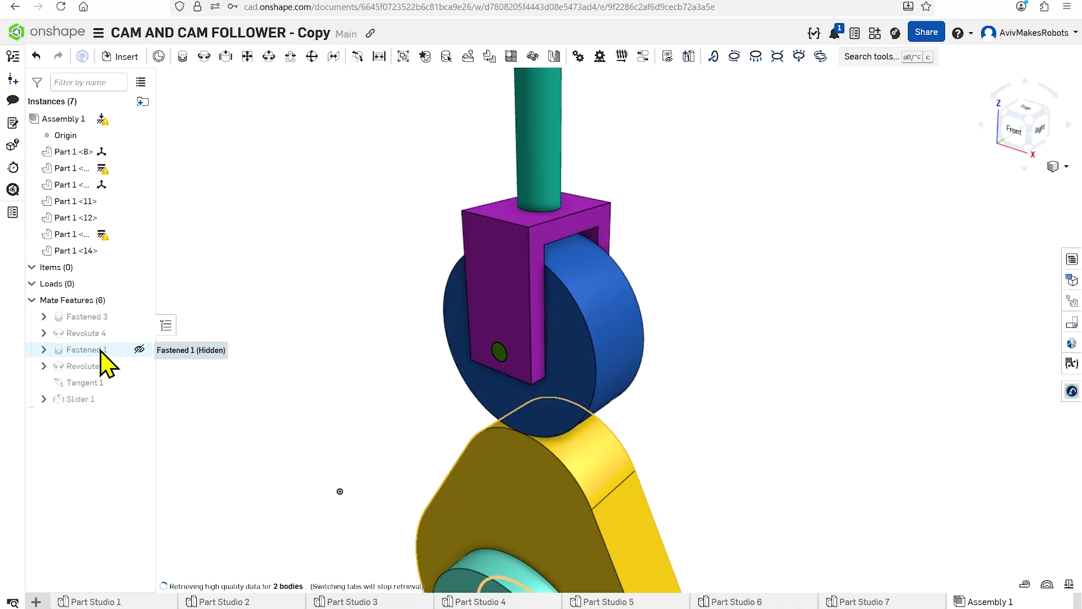
{"action": "left_click", "coordinate": [101, 349]}
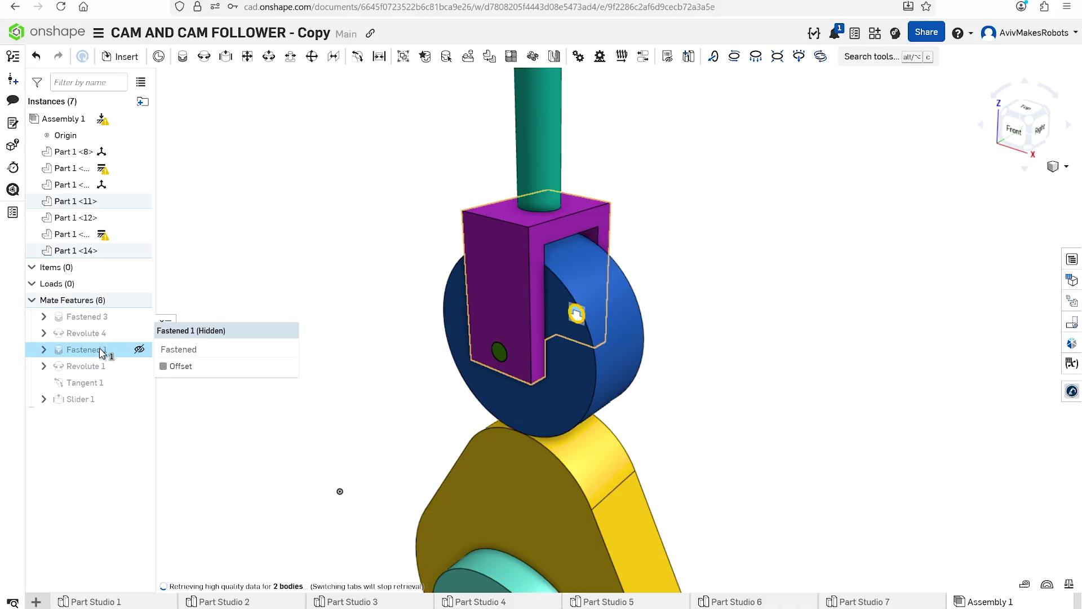
{"action": "scroll", "coordinate": [365, 342], "scroll_direction": "down", "scroll_amount": 2}
{"action": "right_click", "coordinate": [97, 319]}
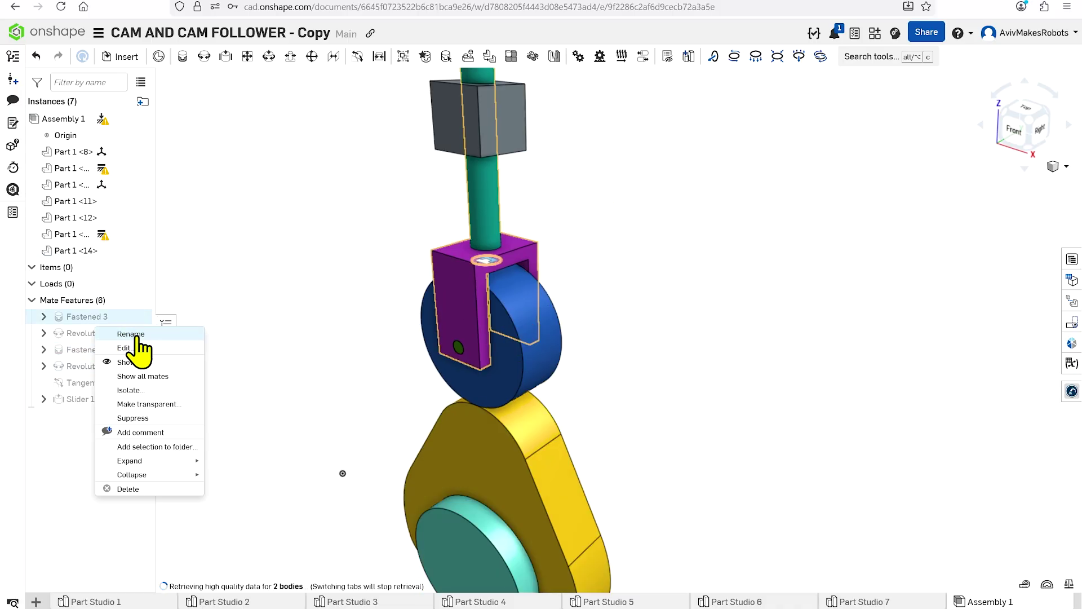
{"action": "left_click", "coordinate": [125, 348]}
{"action": "right_click_drag", "start_coordinate": [575, 259], "coordinate": [684, 250]}
{"action": "scroll", "coordinate": [586, 270], "scroll_direction": "up", "scroll_amount": 3}
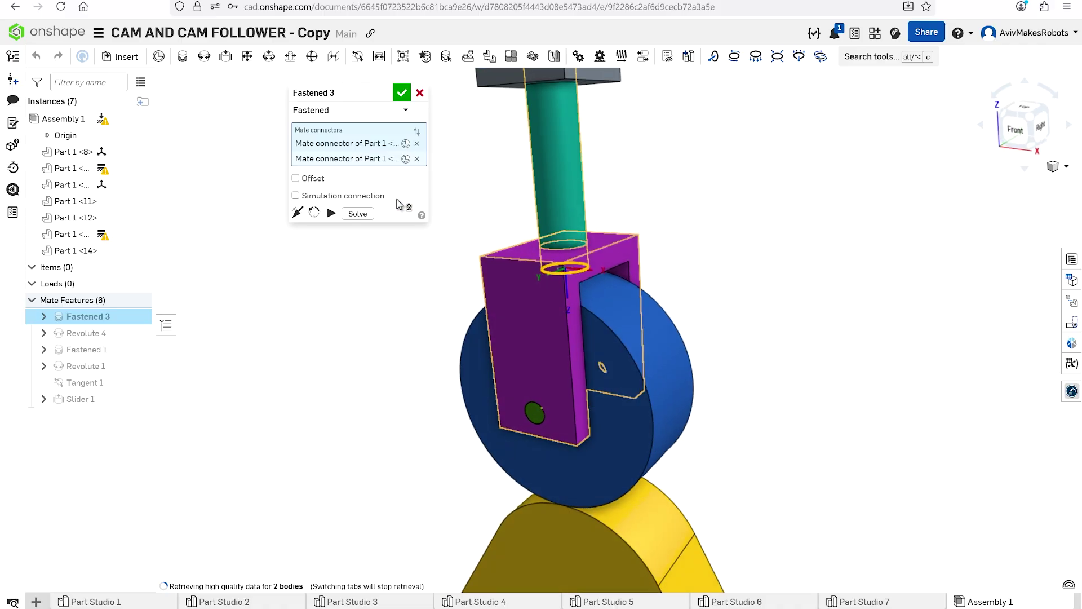
{"action": "right_click_drag", "start_coordinate": [613, 211], "coordinate": [639, 195]}
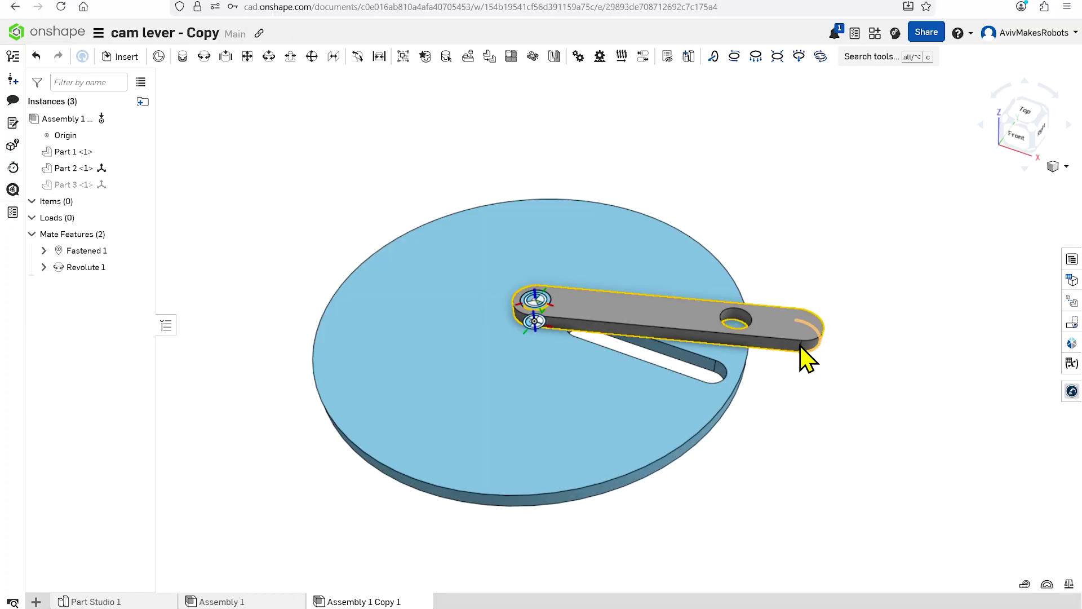
- In the cam lever document's Assembly 1 Copy 1, rotate the grey lever around the disc's central pin to test its Revolute mate
{"action": "left_click_drag", "start_coordinate": [776, 323], "coordinate": [630, 305]}
{"action": "left_click_drag", "start_coordinate": [624, 252], "coordinate": [633, 285]}
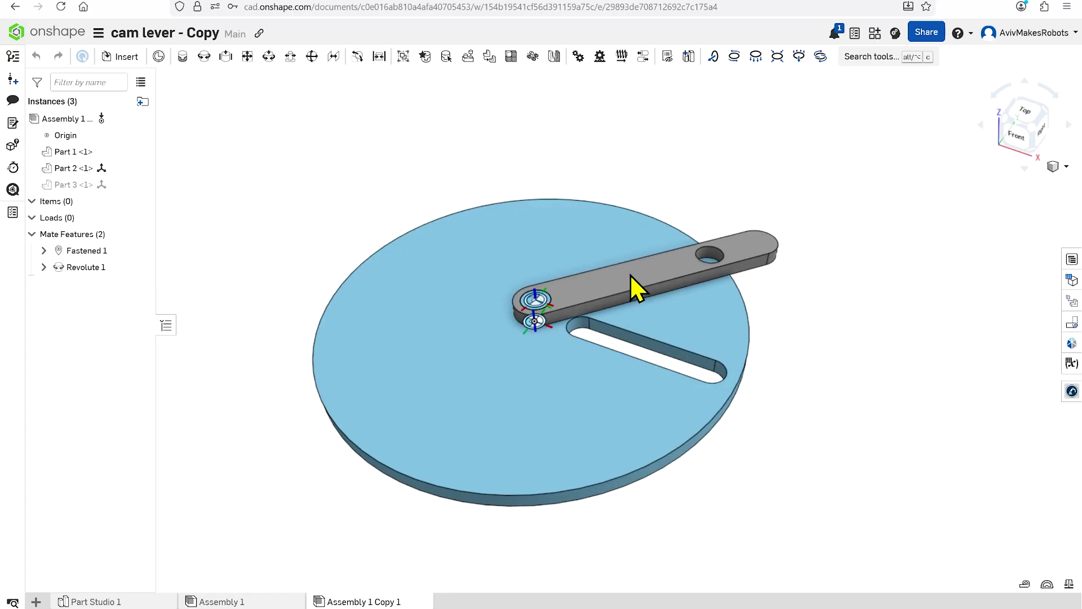
{"action": "left_click_drag", "start_coordinate": [759, 245], "coordinate": [383, 192]}
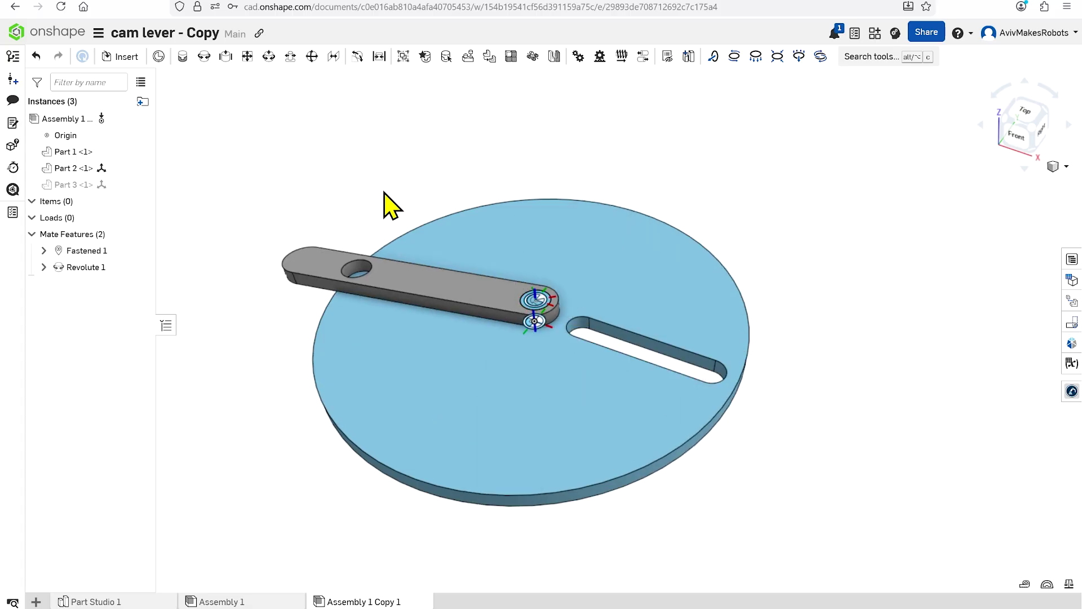
- Delete the Revolute 1 mate and move the grey lever off the disc's central pin
{"action": "left_click", "coordinate": [77, 268]}
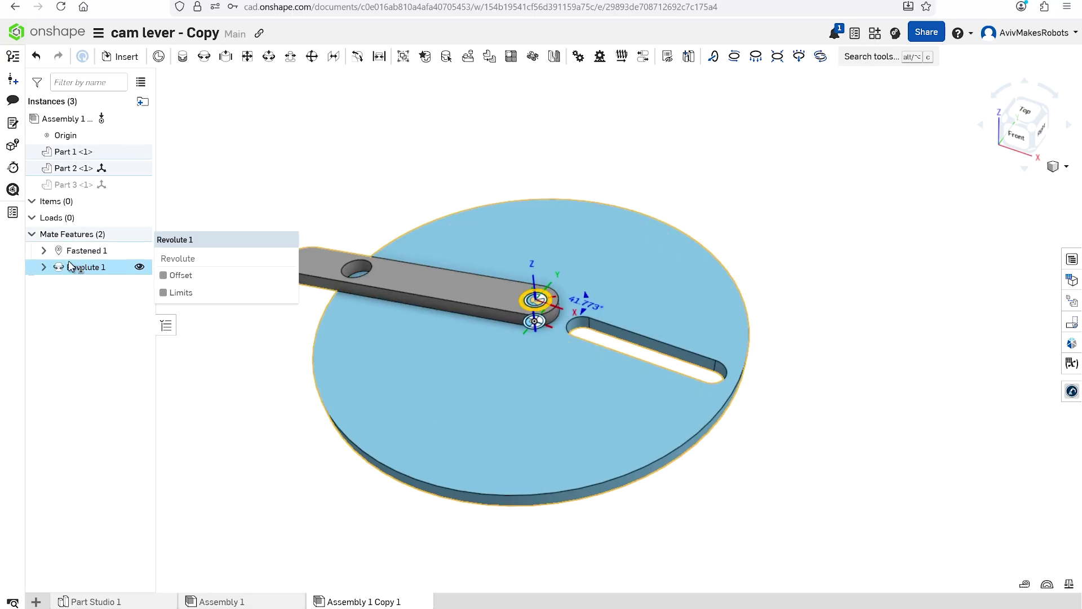
{"action": "right_click", "coordinate": [76, 269]}
{"action": "left_click", "coordinate": [141, 502]}
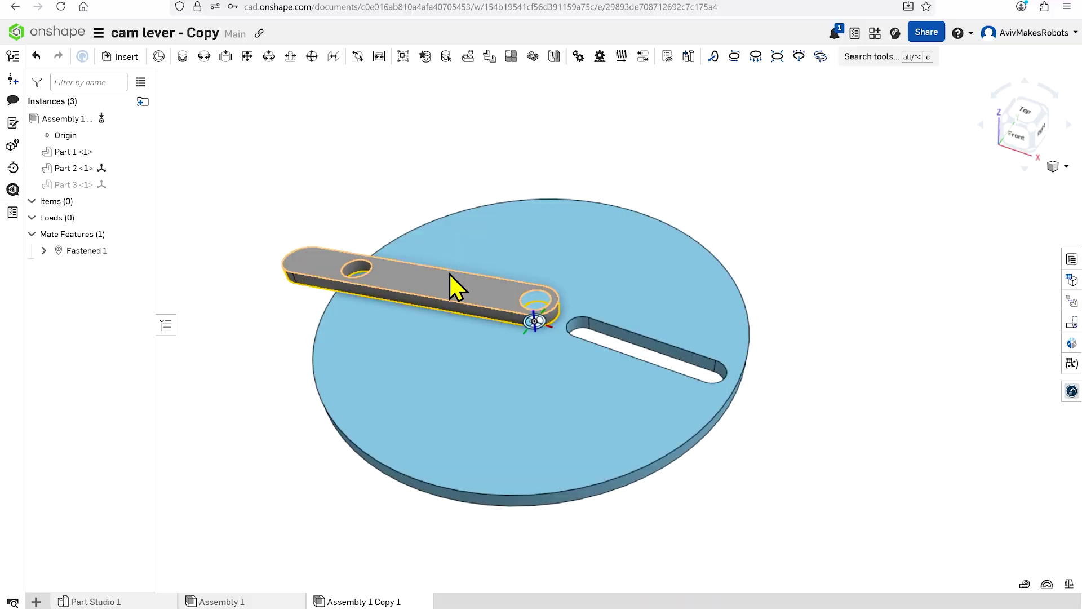
{"action": "left_click_drag", "start_coordinate": [449, 285], "coordinate": [481, 191]}
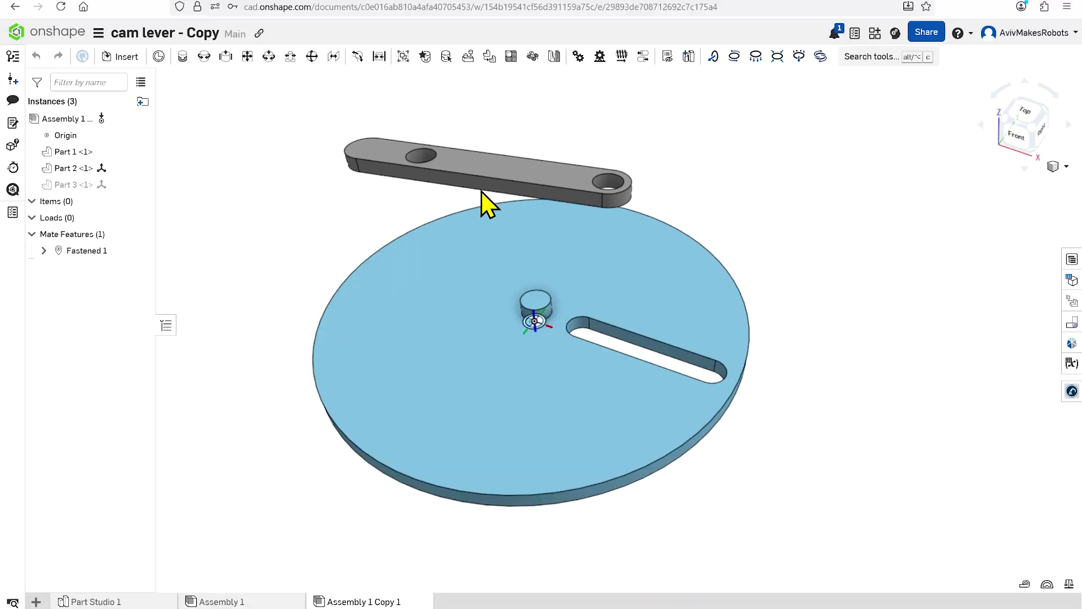
- Add a Cylindrical mate between the disc's central pin and the grey lever's end hole, and move the lever to test it
{"action": "left_click", "coordinate": [269, 58]}
{"action": "scroll", "coordinate": [558, 319], "scroll_direction": "up", "scroll_amount": 3}
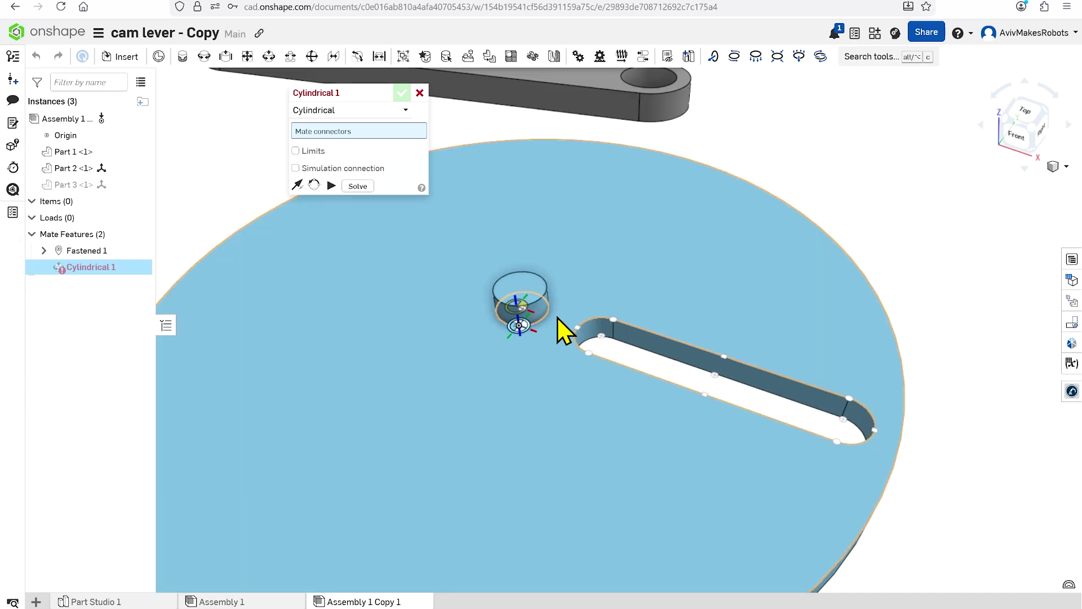
{"action": "right_click_drag", "start_coordinate": [544, 299], "coordinate": [631, 227]}
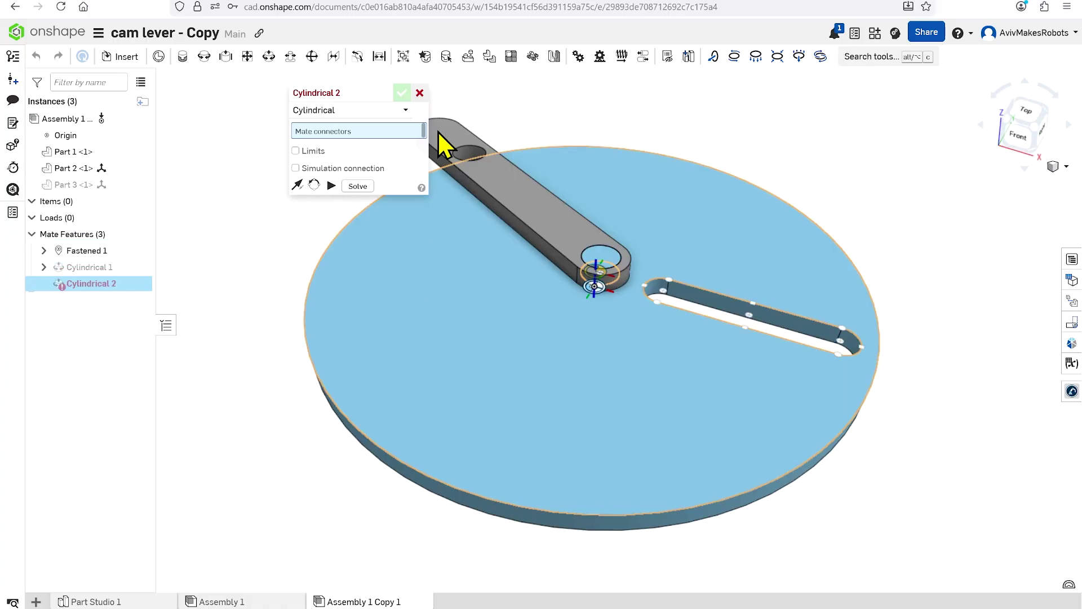
{"action": "key", "text": "Escape"}
{"action": "left_click_drag", "start_coordinate": [440, 144], "coordinate": [548, 107]}
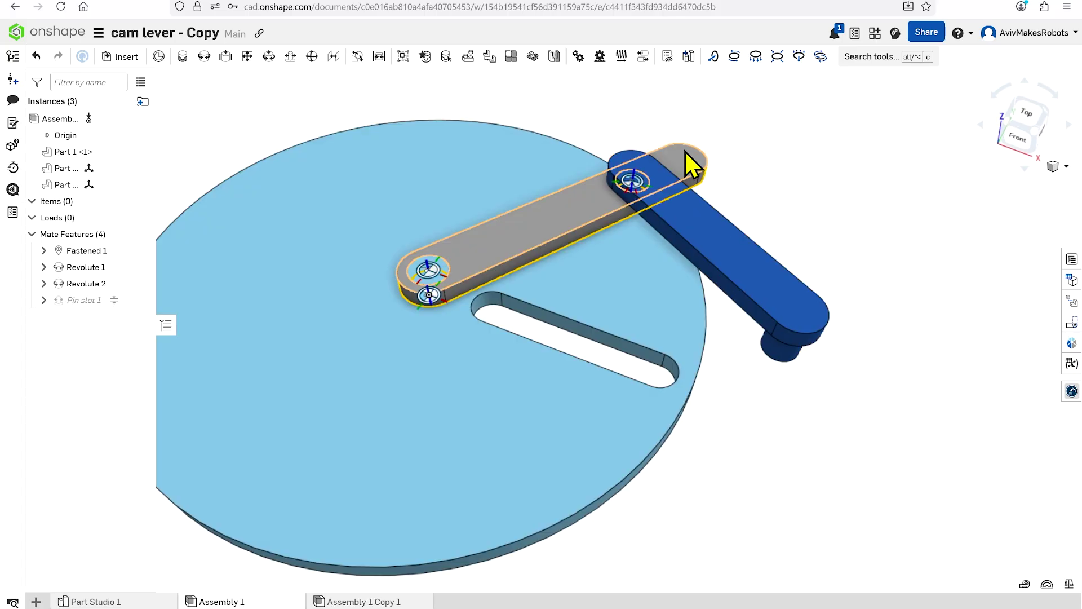
- In Assembly 1, move the blue link with the grey lever to test how the two Revolute mates let them swing
{"action": "left_click_drag", "start_coordinate": [711, 194], "coordinate": [767, 295]}
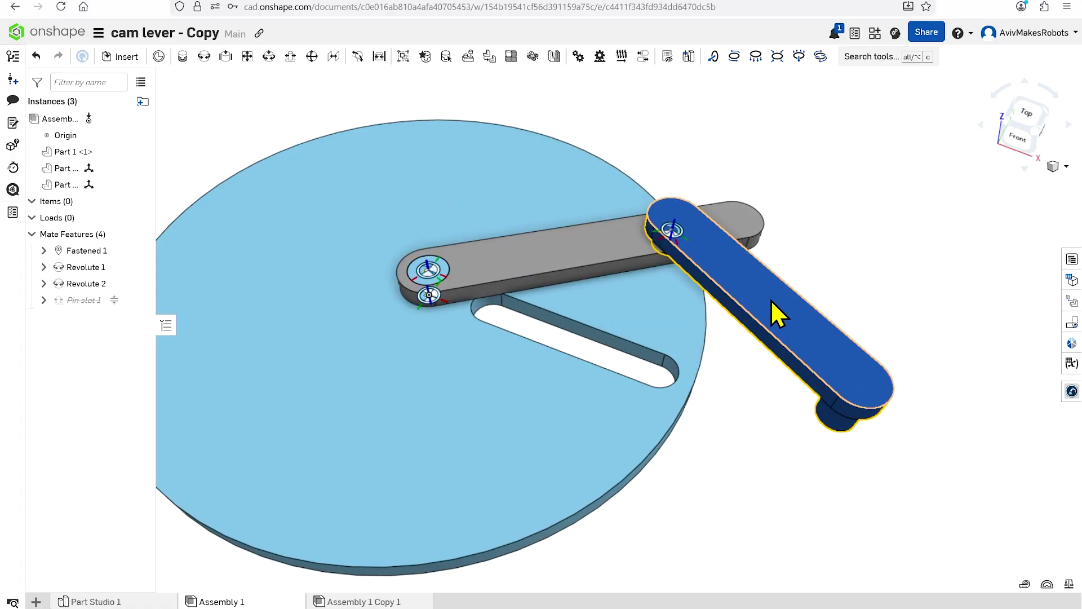
{"action": "right_click_drag", "start_coordinate": [770, 300], "coordinate": [732, 370]}
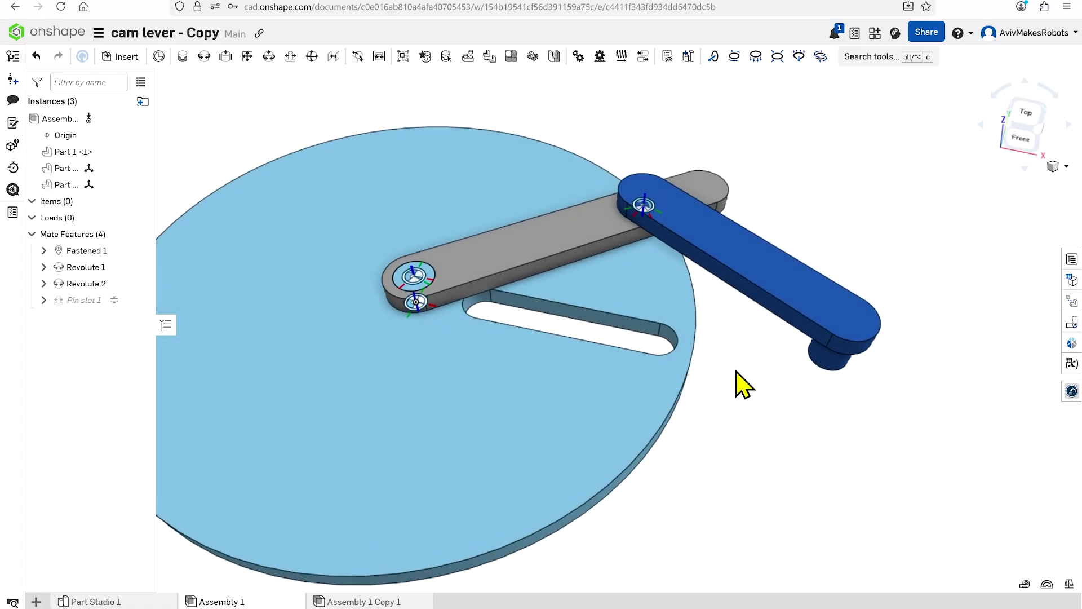
{"action": "right_click_drag", "start_coordinate": [633, 327], "coordinate": [768, 352]}
{"action": "right_click_drag", "start_coordinate": [889, 372], "coordinate": [759, 374]}
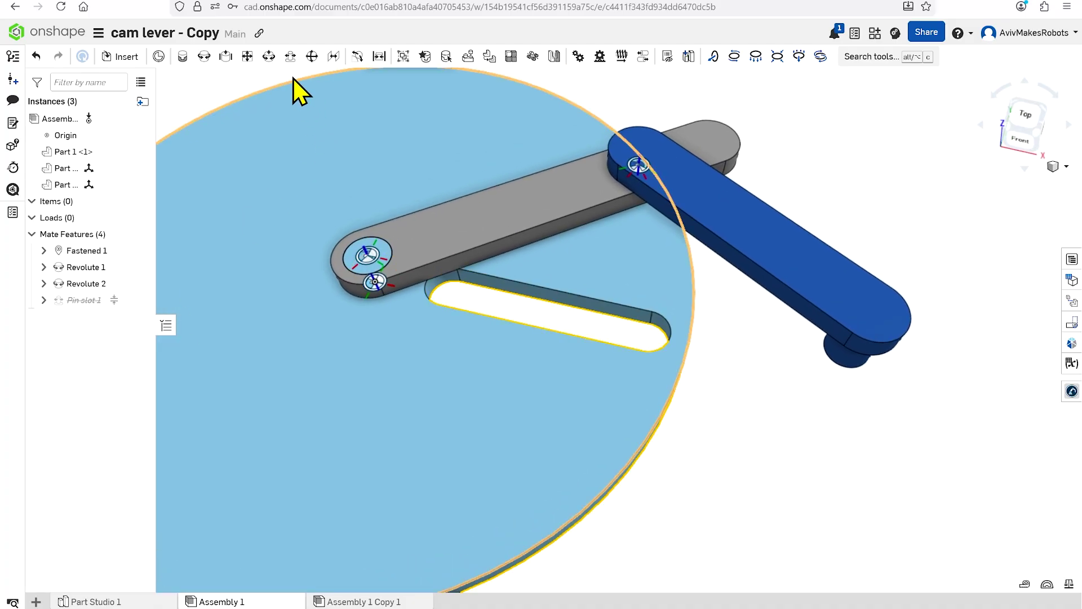
- Unsuppress the Pin slot 1 mate and swing the grey lever to test how the blue link's pin travels along the disc's slot
{"action": "right_click", "coordinate": [73, 303]}
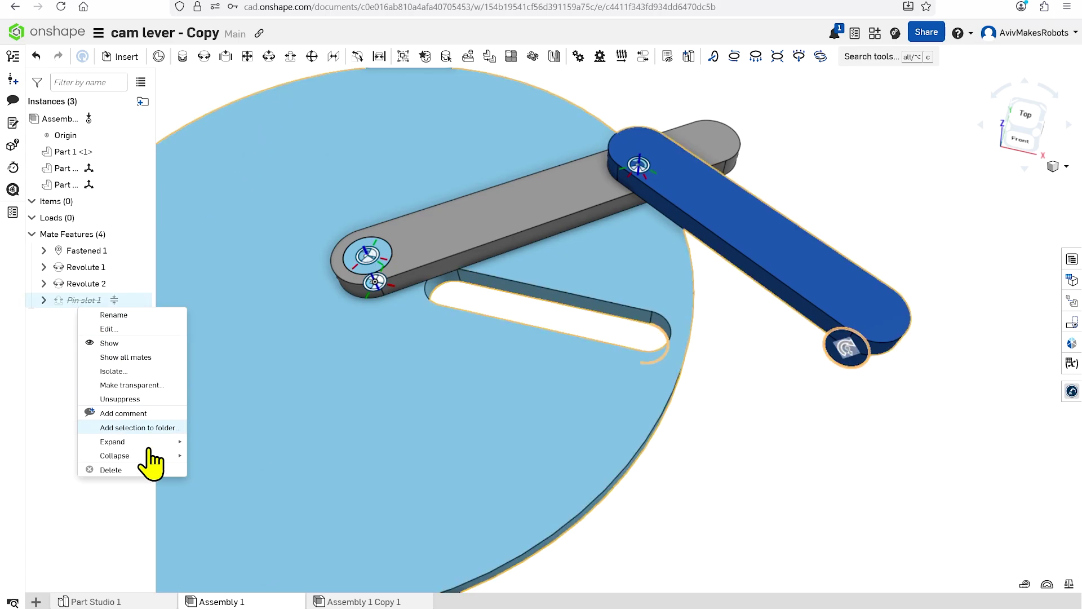
{"action": "left_click", "coordinate": [120, 399]}
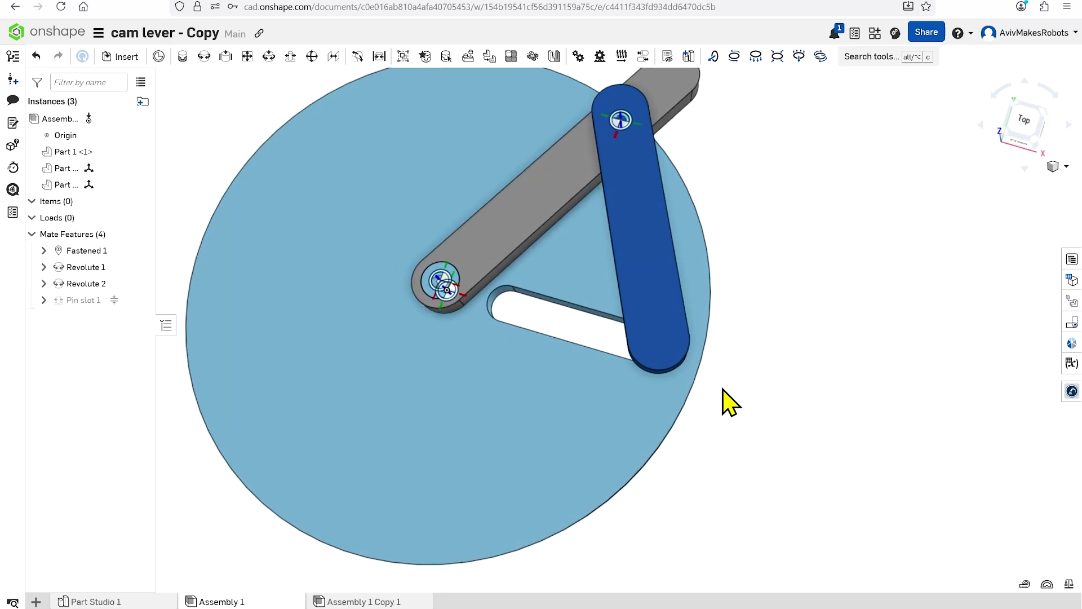
{"action": "left_click_drag", "start_coordinate": [548, 83], "coordinate": [740, 161]}
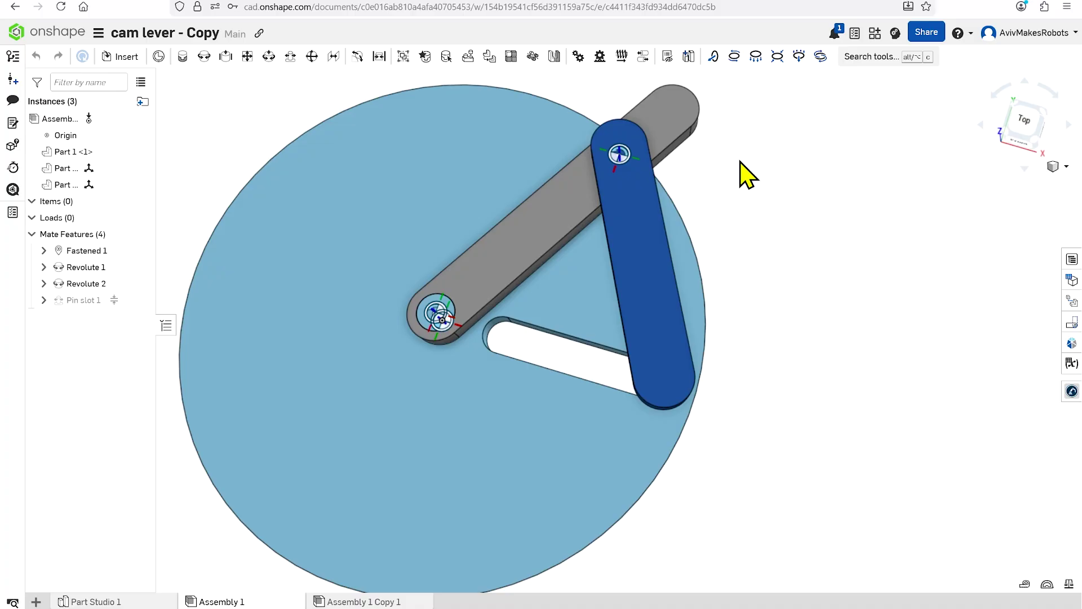
{"action": "left_click_drag", "start_coordinate": [664, 112], "coordinate": [761, 199]}
{"action": "left_click_drag", "start_coordinate": [562, 93], "coordinate": [733, 166]}
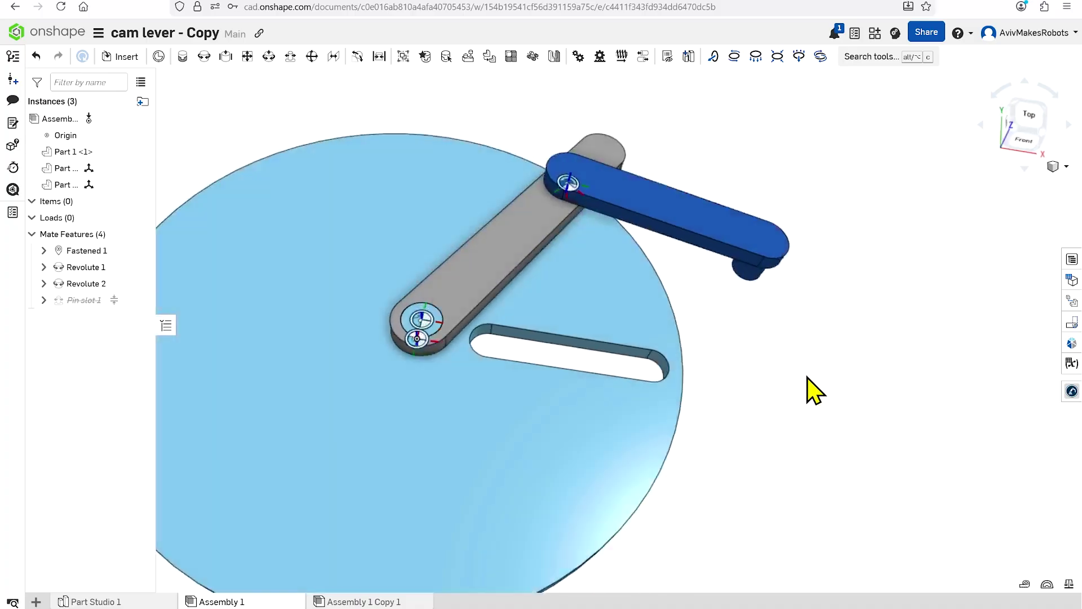
- Start a new Pin slot mate between the bottom circular edge of the blue link's pin and the outer end of the disc's slot
{"action": "right_click_drag", "start_coordinate": [807, 377], "coordinate": [778, 353]}
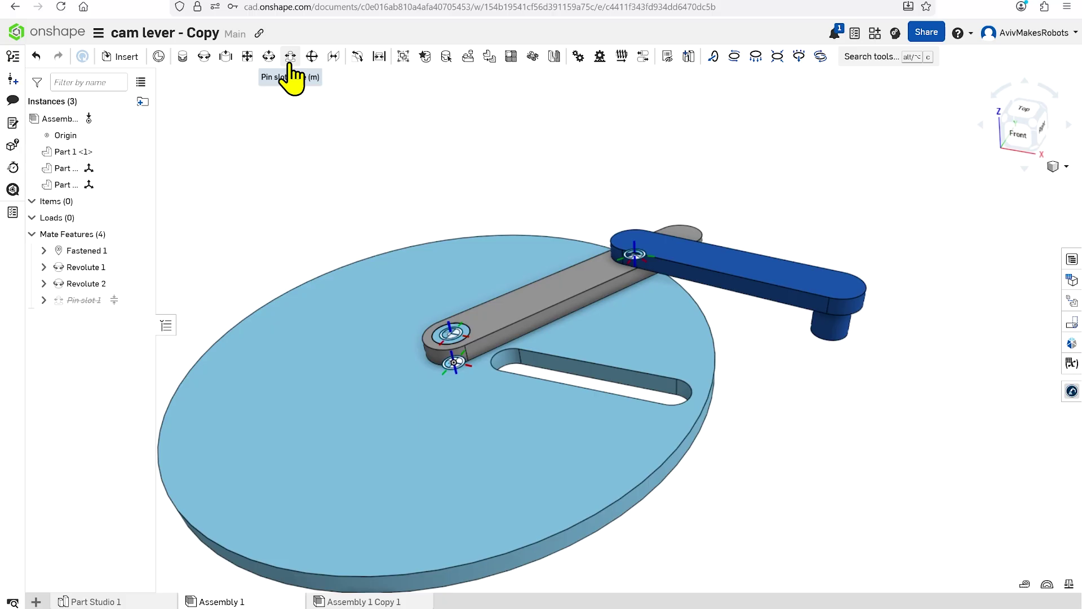
{"action": "left_click", "coordinate": [290, 56]}
{"action": "right_click_drag", "start_coordinate": [744, 253], "coordinate": [861, 451]}
{"action": "scroll", "coordinate": [865, 454], "scroll_direction": "up", "scroll_amount": 3}
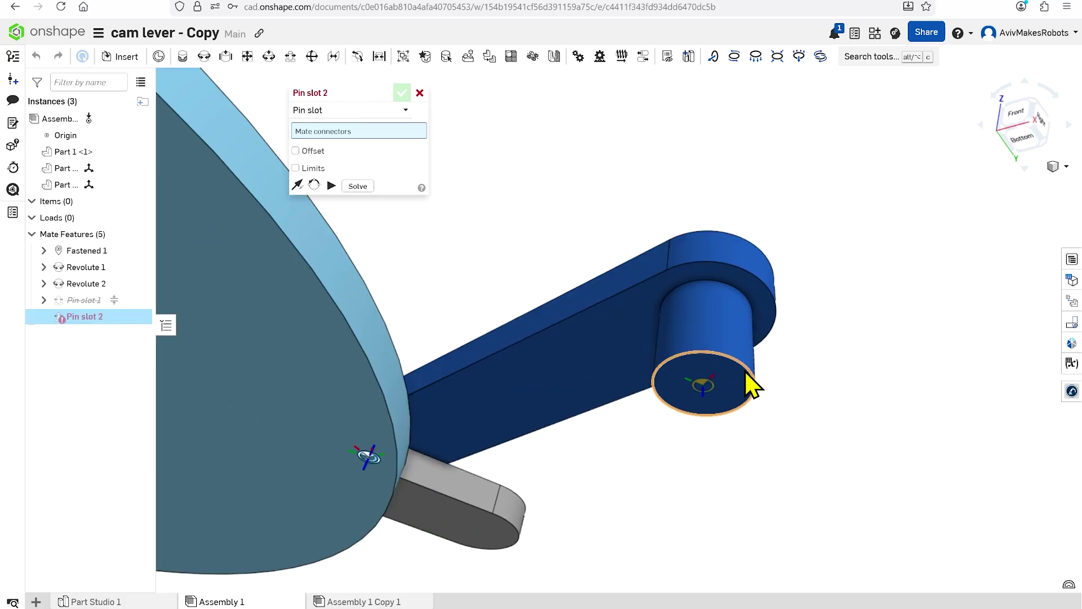
{"action": "left_click", "coordinate": [748, 373]}
{"action": "scroll", "coordinate": [792, 364], "scroll_direction": "down", "scroll_amount": 4}
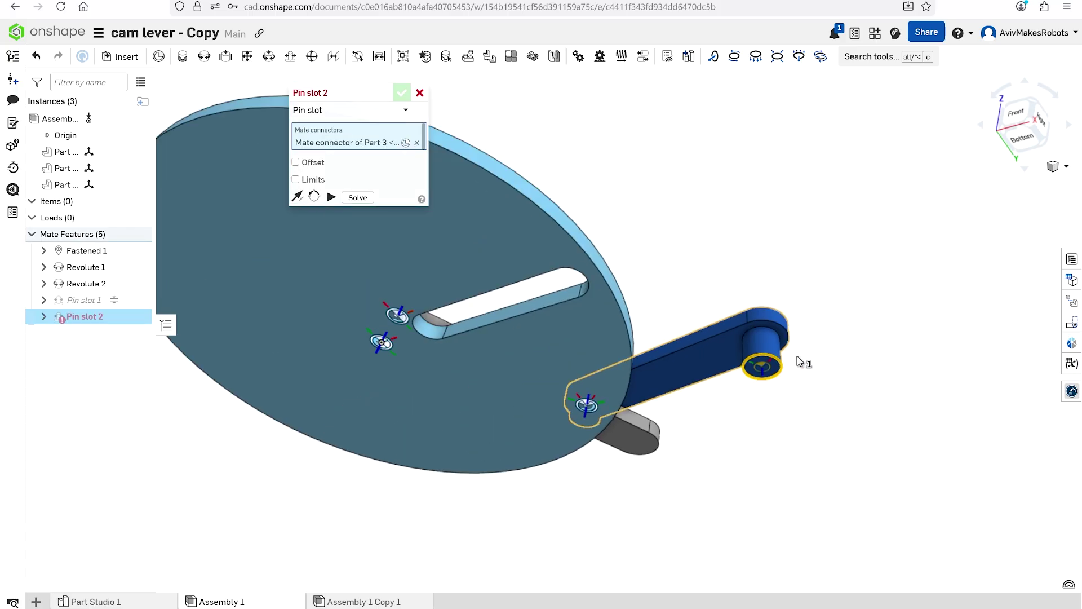
{"action": "right_click_drag", "start_coordinate": [719, 271], "coordinate": [430, 265]}
{"action": "scroll", "coordinate": [434, 264], "scroll_direction": "up", "scroll_amount": 2}
{"action": "right_click_drag", "start_coordinate": [537, 279], "coordinate": [566, 176]}
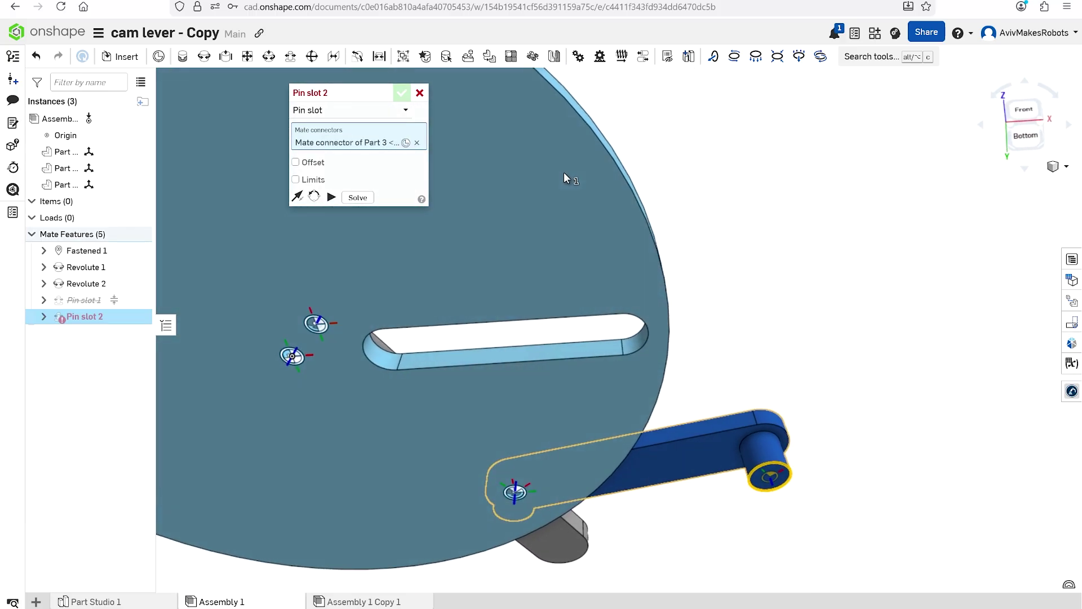
{"action": "left_click", "coordinate": [638, 350]}
{"action": "right_click_drag", "start_coordinate": [755, 282], "coordinate": [678, 297]}
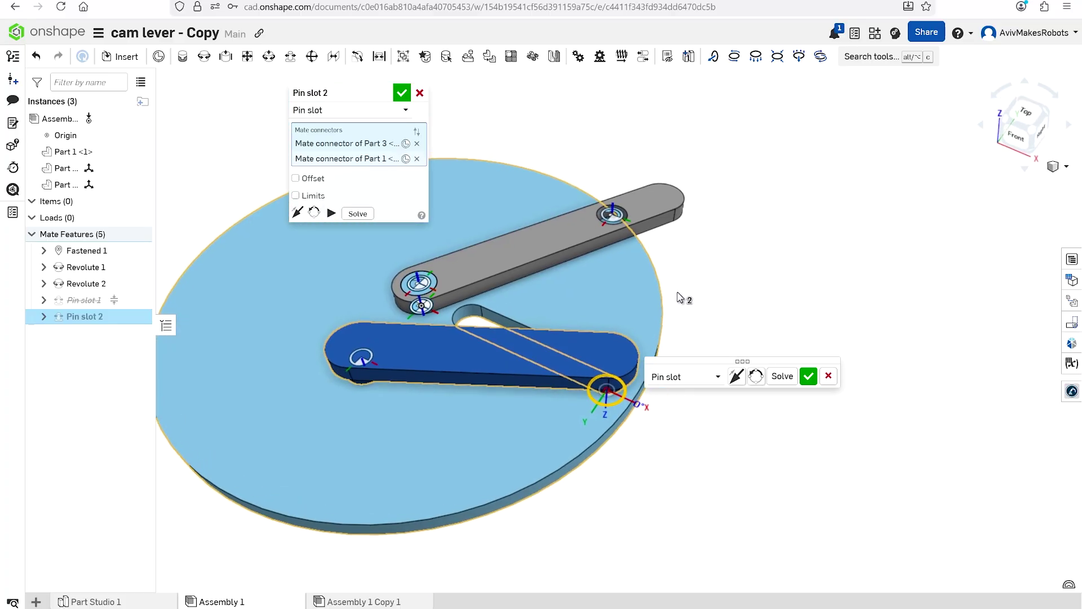
- Enable limits on the new Pin slot mate and inspect its axis directions around the blue link's pin
{"action": "left_click", "coordinate": [319, 198]}
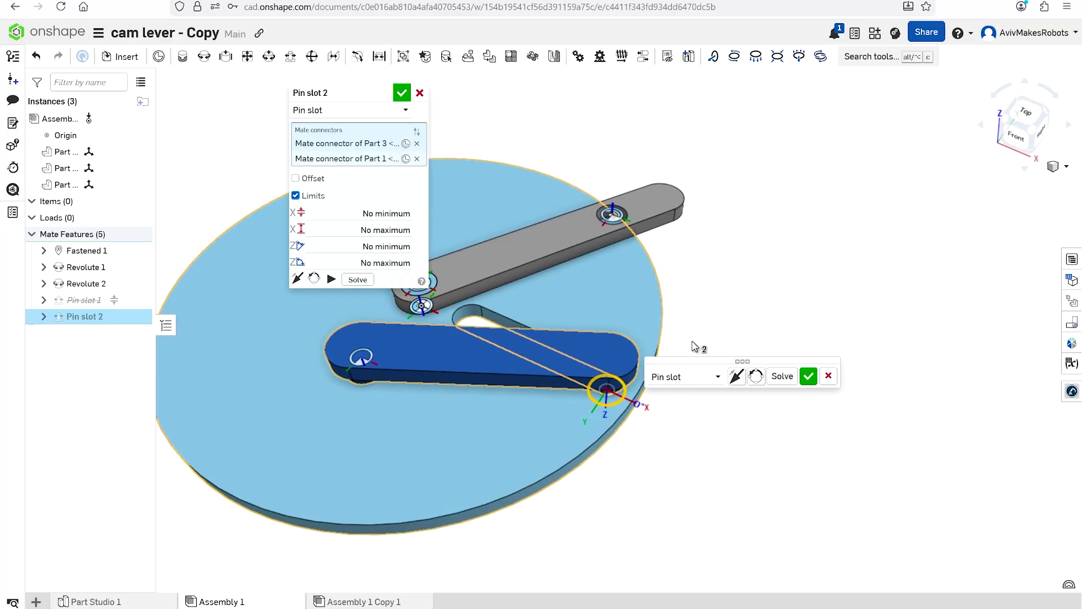
{"action": "scroll", "coordinate": [547, 416], "scroll_direction": "up", "scroll_amount": 3}
{"action": "scroll", "coordinate": [611, 364], "scroll_direction": "down", "scroll_amount": 2}
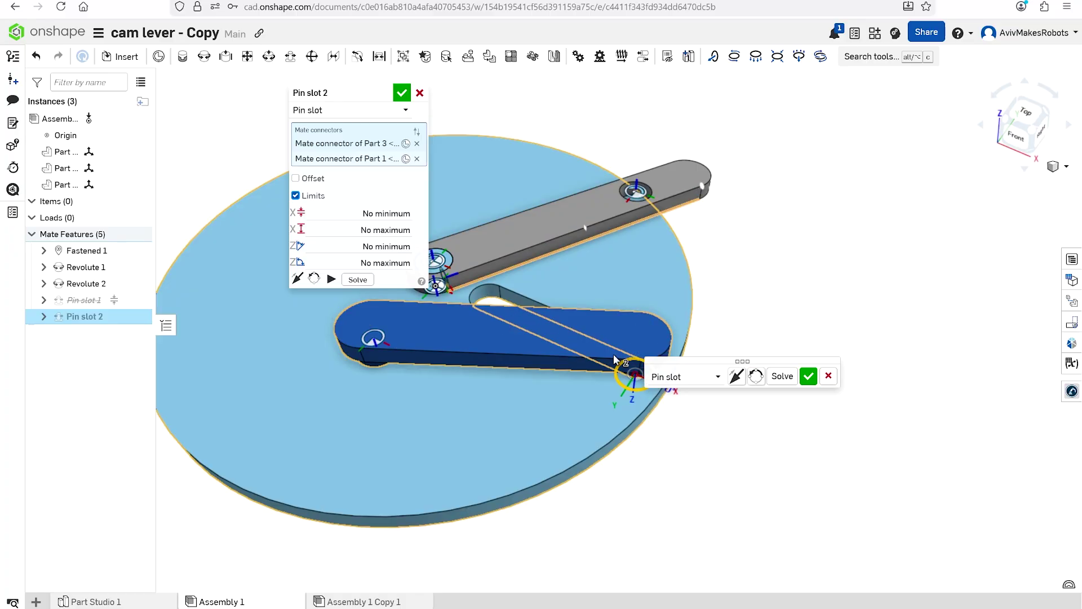
{"action": "middle_click_drag", "start_coordinate": [733, 299], "coordinate": [722, 295]}
{"action": "key", "text": "Tab"}
{"action": "scroll", "coordinate": [671, 368], "scroll_direction": "up", "scroll_amount": 3}
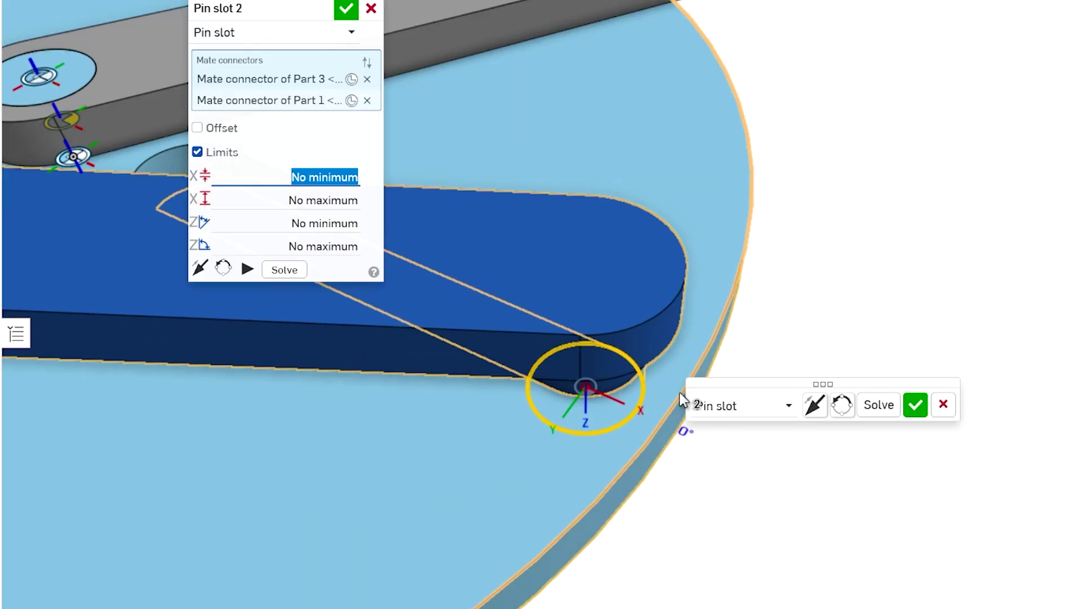
{"action": "right_click_drag", "start_coordinate": [639, 415], "coordinate": [632, 404]}
{"action": "right_click_drag", "start_coordinate": [669, 444], "coordinate": [682, 470]}
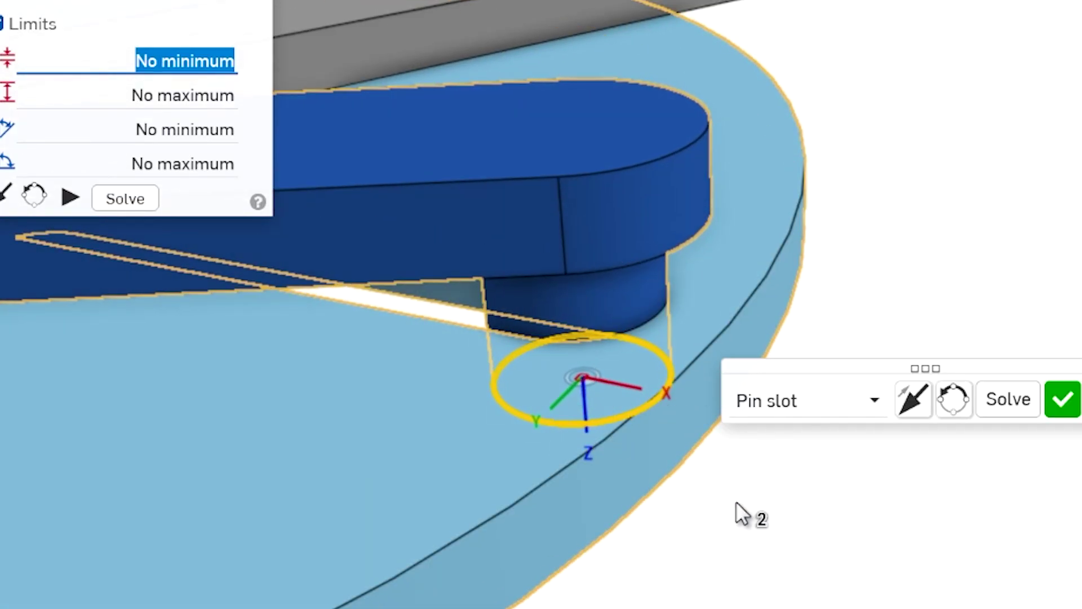
{"action": "mouse_move", "coordinate": [736, 512]}
{"action": "right_mouse_down"}
{"action": "mouse_move", "coordinate": [732, 584]}
{"action": "mouse_move", "coordinate": [737, 514]}
{"action": "right_mouse_up"}
{"action": "scroll", "coordinate": [680, 411], "scroll_direction": "up", "scroll_amount": 3}
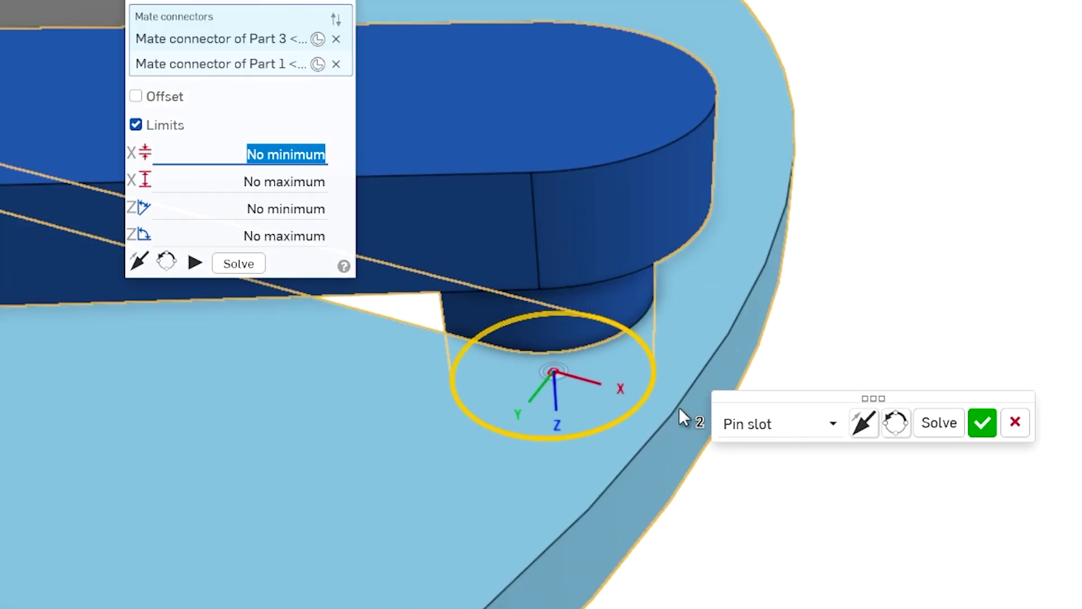
{"action": "scroll", "coordinate": [704, 443], "scroll_direction": "down", "scroll_amount": 3}
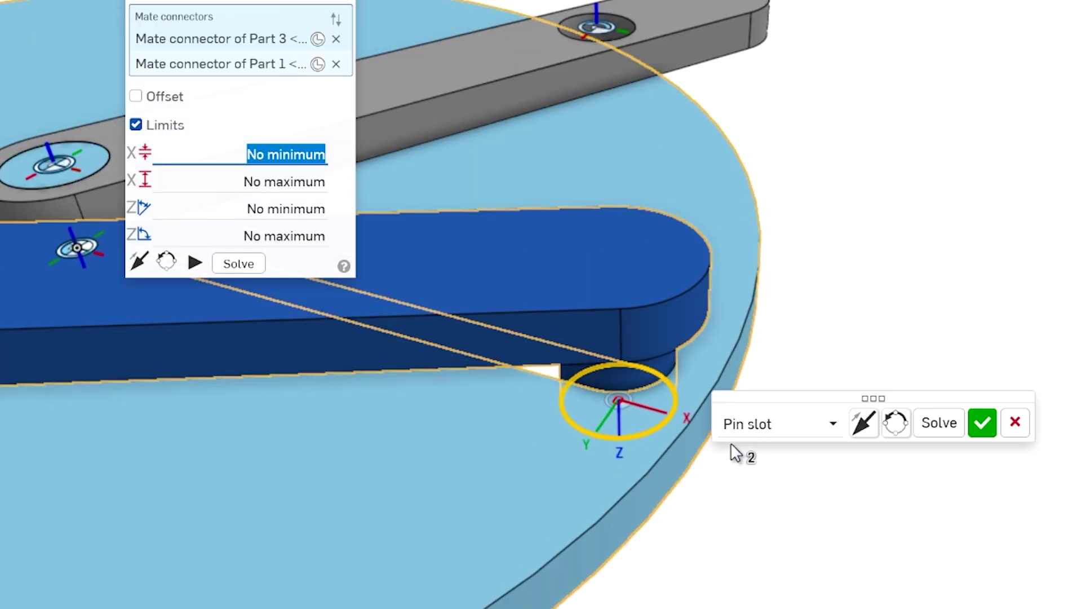
{"action": "right_click_drag", "start_coordinate": [732, 443], "coordinate": [737, 527]}
{"action": "right_click_drag", "start_coordinate": [851, 270], "coordinate": [1060, 288]}
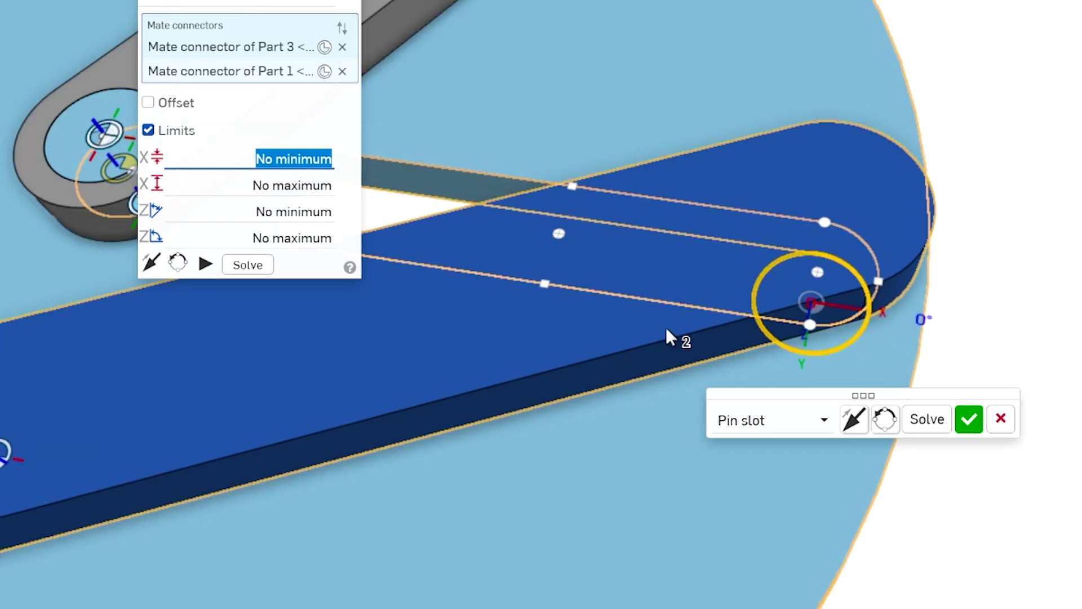
- Reorient the Pin slot mate's secondary axis twice so its X axis points inward along the slot
{"action": "left_click", "coordinate": [177, 264]}
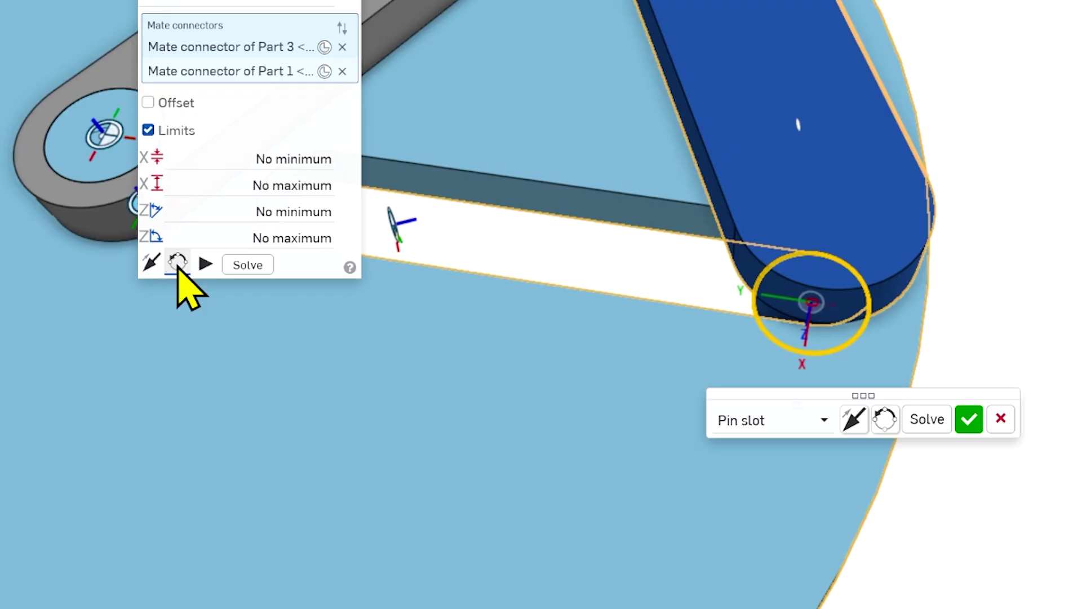
{"action": "left_click", "coordinate": [178, 265]}
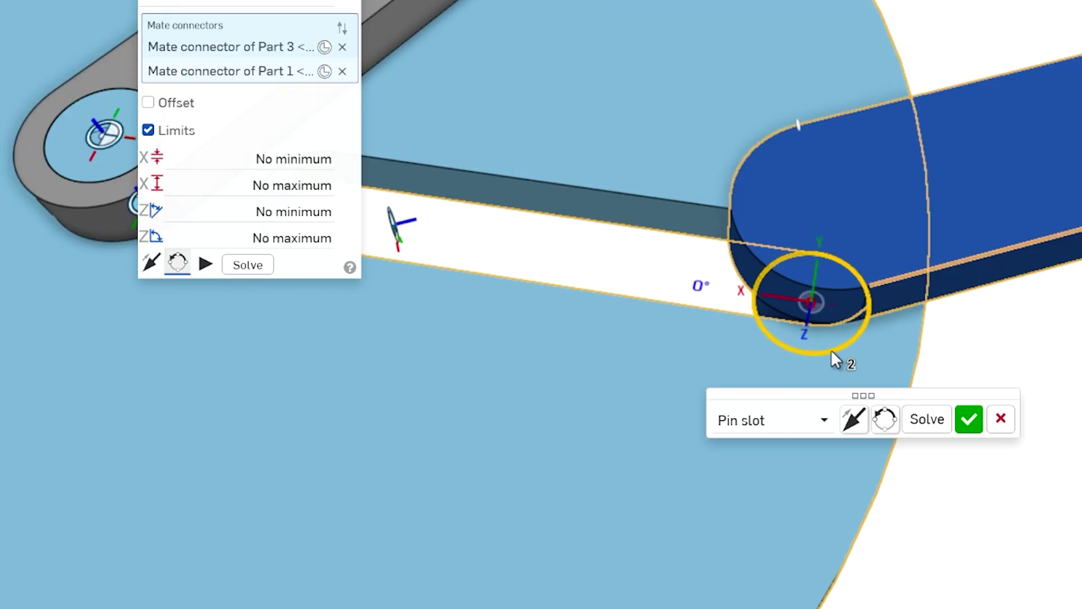
{"action": "scroll", "coordinate": [831, 350], "scroll_direction": "down", "scroll_amount": 1}
{"action": "right_click_drag", "start_coordinate": [965, 310], "coordinate": [914, 318]}
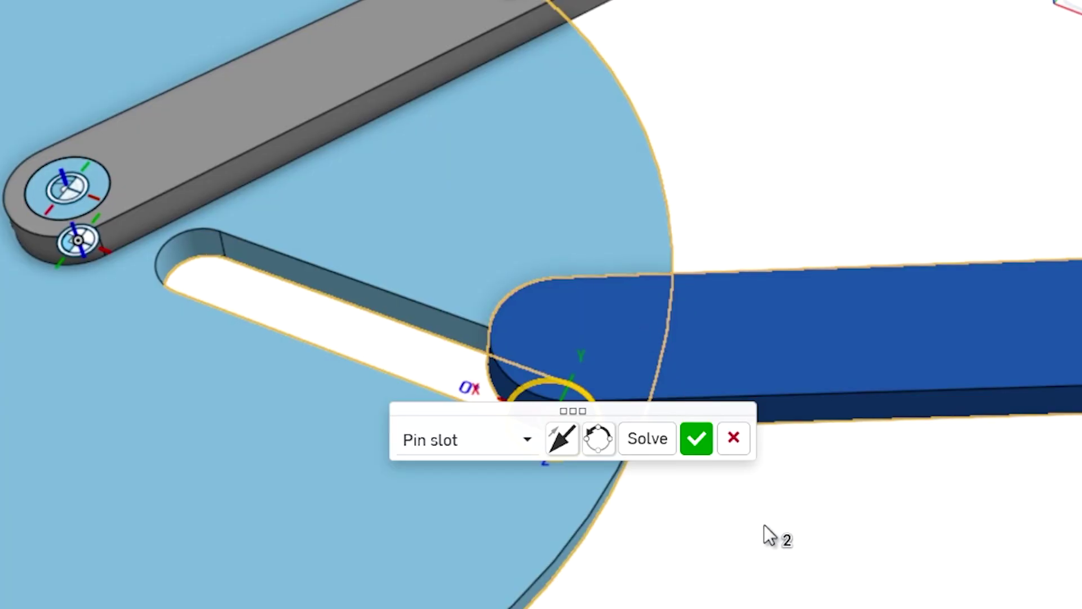
{"action": "middle_click_drag", "start_coordinate": [820, 575], "coordinate": [705, 468]}
{"action": "scroll", "coordinate": [399, 339], "scroll_direction": "up", "scroll_amount": 3}
{"action": "right_click_drag", "start_coordinate": [357, 265], "coordinate": [364, 191]}
{"action": "scroll", "coordinate": [398, 319], "scroll_direction": "down", "scroll_amount": 3}
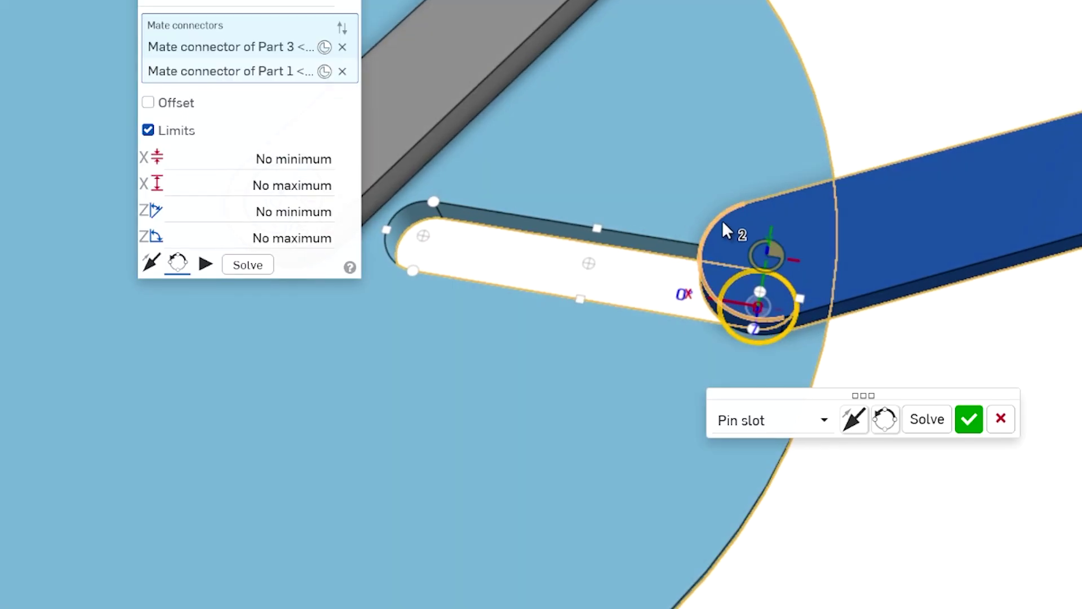
{"action": "right_click_drag", "start_coordinate": [723, 222], "coordinate": [645, 263]}
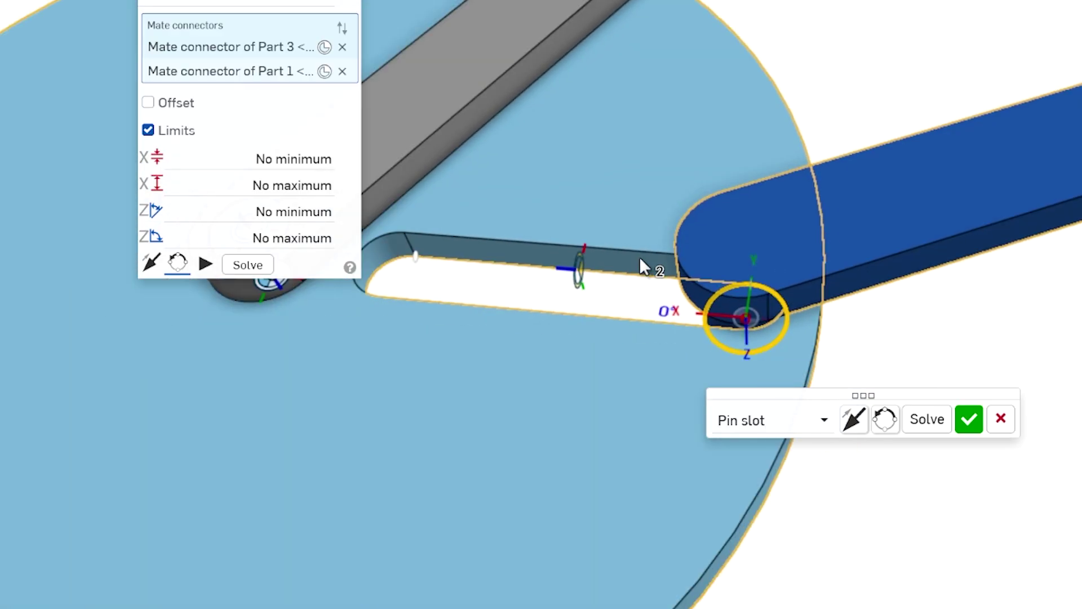
- Limit the Pin slot mate's X travel to a minimum of 0 mm and a maximum of 44 mm
{"action": "left_click", "coordinate": [282, 160]}
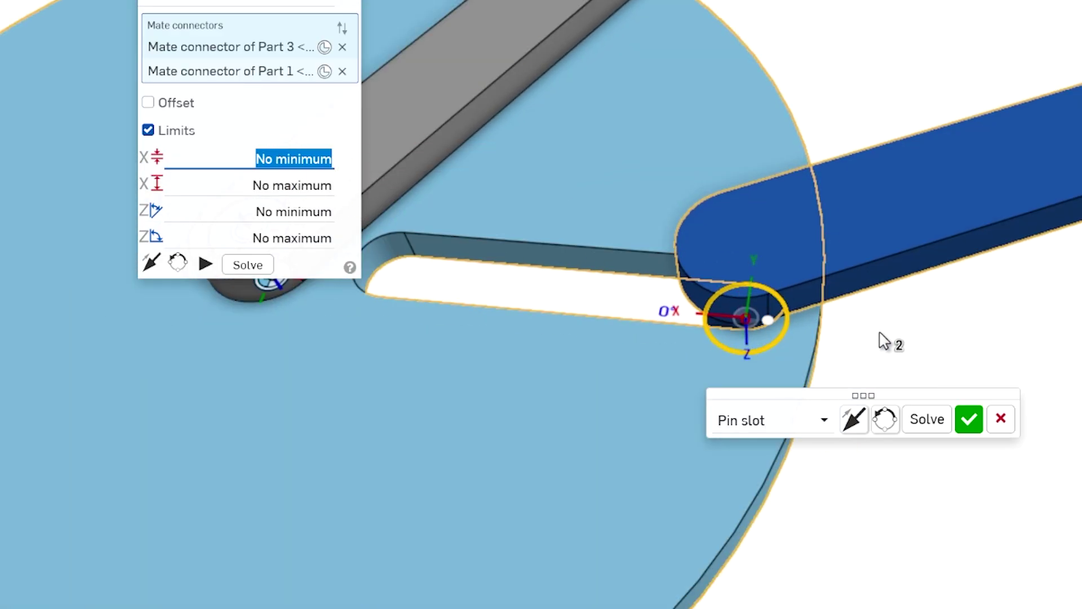
{"action": "right_click_drag", "start_coordinate": [884, 341], "coordinate": [818, 334]}
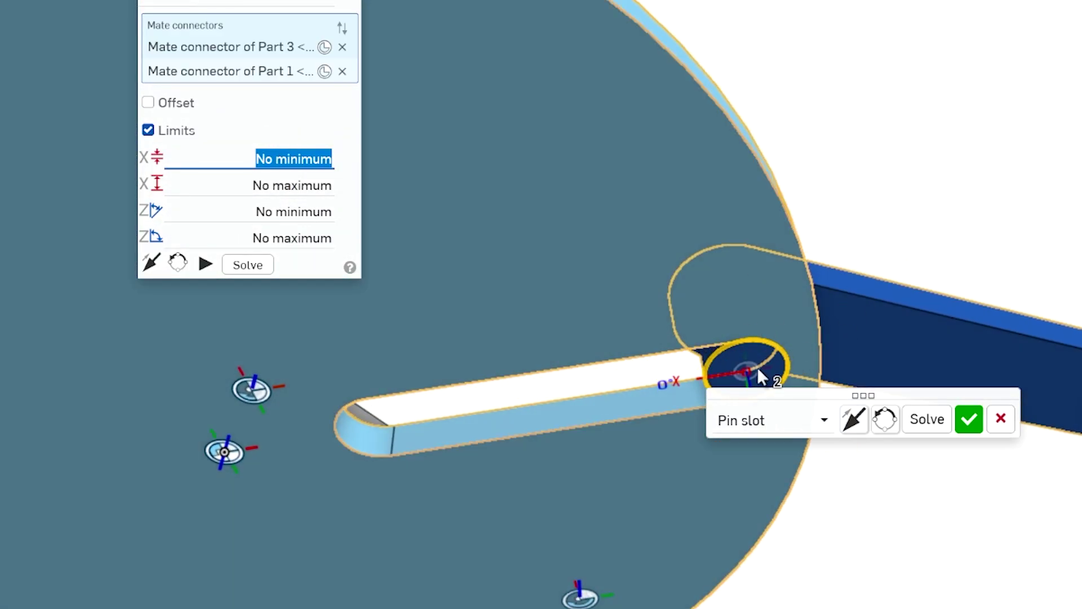
{"action": "left_click_drag", "start_coordinate": [820, 394], "coordinate": [997, 418]}
{"action": "scroll", "coordinate": [763, 412], "scroll_direction": "up", "scroll_amount": 3}
{"action": "scroll", "coordinate": [731, 355], "scroll_direction": "down", "scroll_amount": 1}
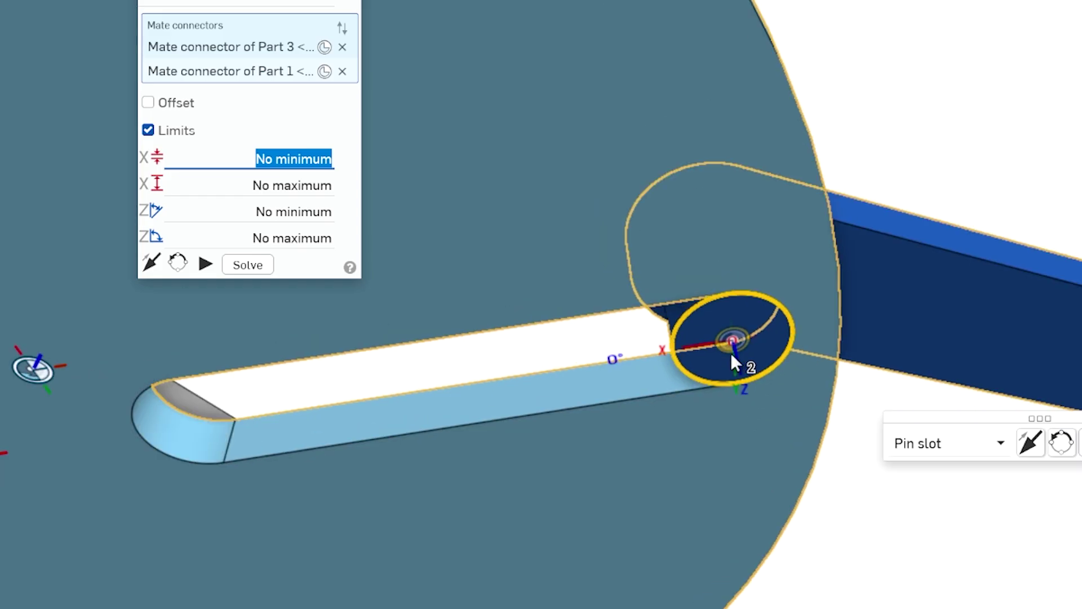
{"action": "scroll", "coordinate": [730, 352], "scroll_direction": "down", "scroll_amount": 5}
{"action": "type", "text": "0"}
{"action": "key", "text": "Tab"}
{"action": "right_click_drag", "start_coordinate": [901, 213], "coordinate": [618, 267]}
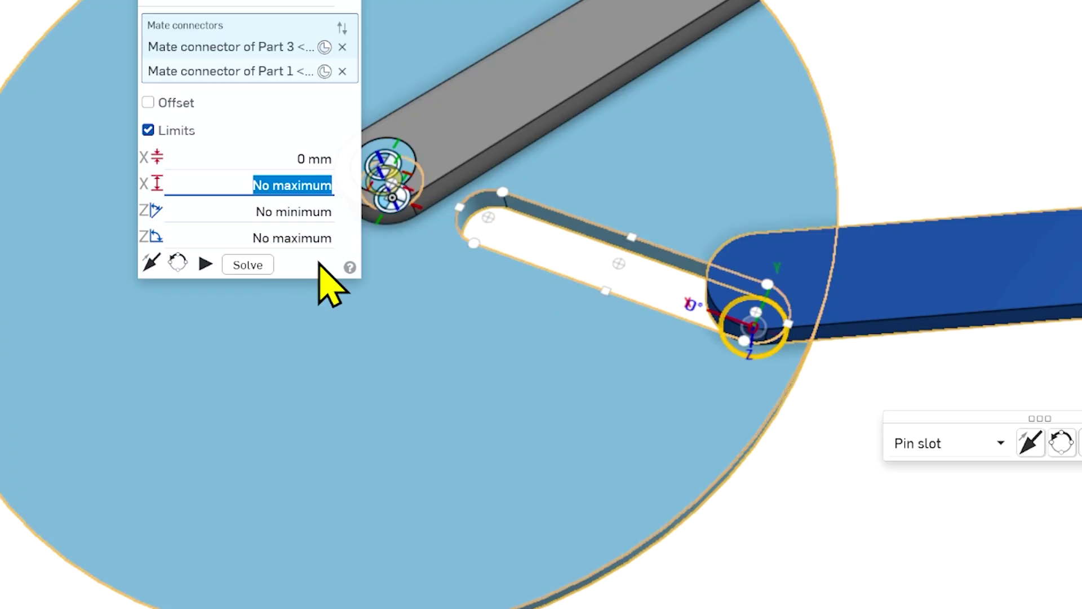
{"action": "left_click", "coordinate": [298, 158]}
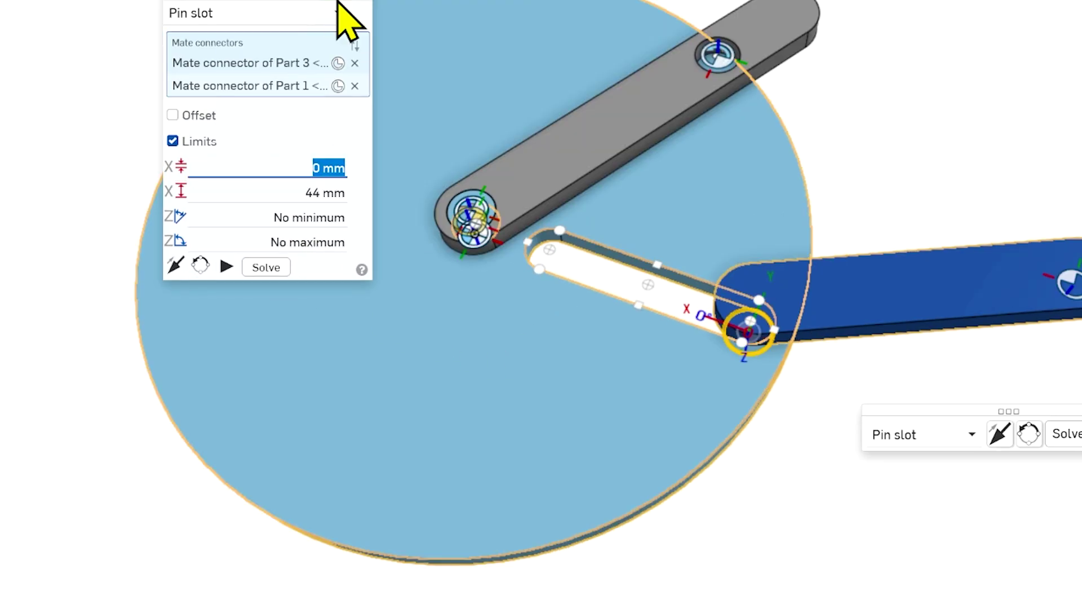
- Accept the limited Pin slot mate and move the levers to test the blue link's pin travel between the slot's ends
{"action": "left_click", "coordinate": [338, 2]}
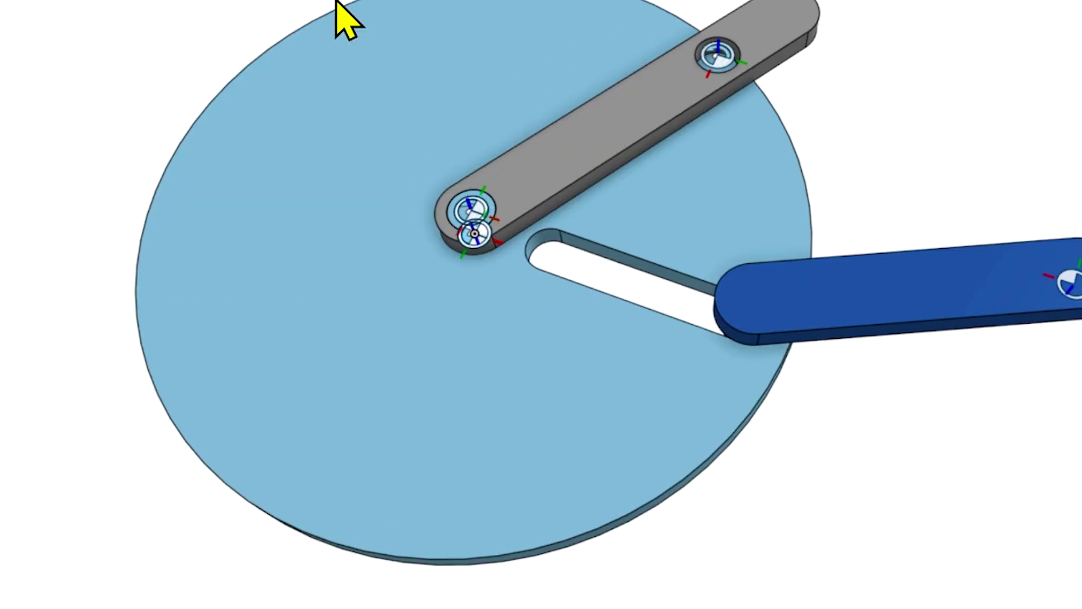
{"action": "left_click_drag", "start_coordinate": [683, 8], "coordinate": [824, 144]}
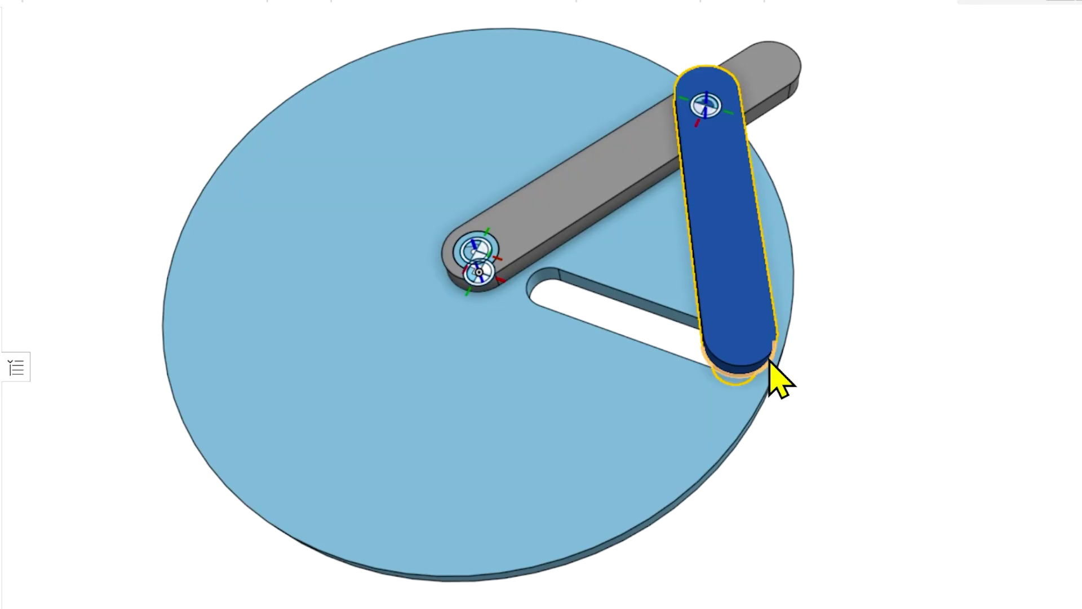
{"action": "left_click_drag", "start_coordinate": [780, 68], "coordinate": [567, 7]}
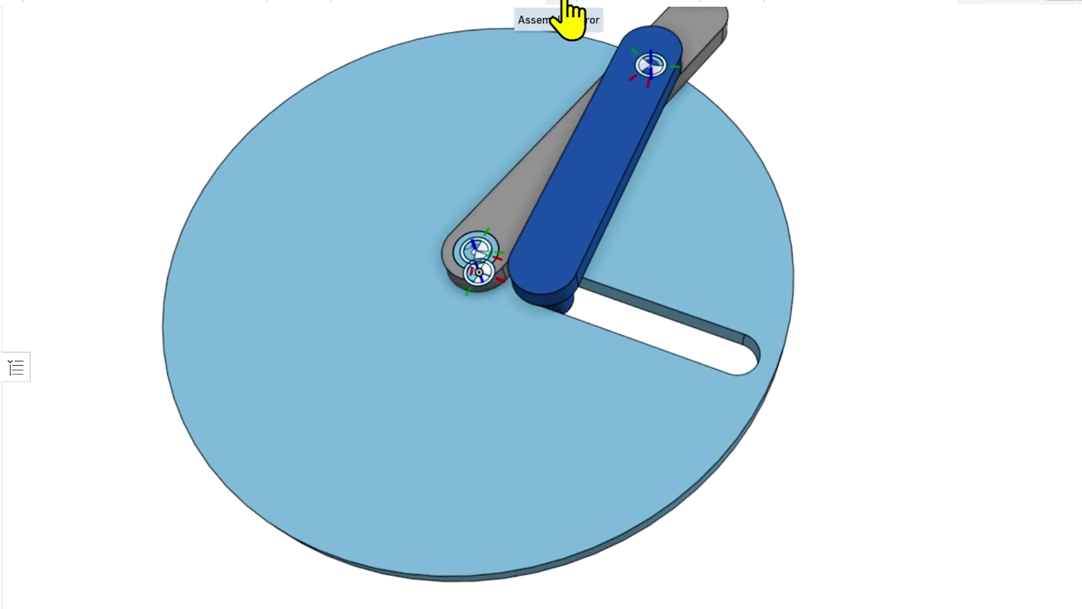
{"action": "mouse_move", "coordinate": [896, 344]}
{"action": "right_mouse_down"}
{"action": "mouse_move", "coordinate": [871, 199]}
{"action": "mouse_move", "coordinate": [884, 338]}
{"action": "right_mouse_up"}
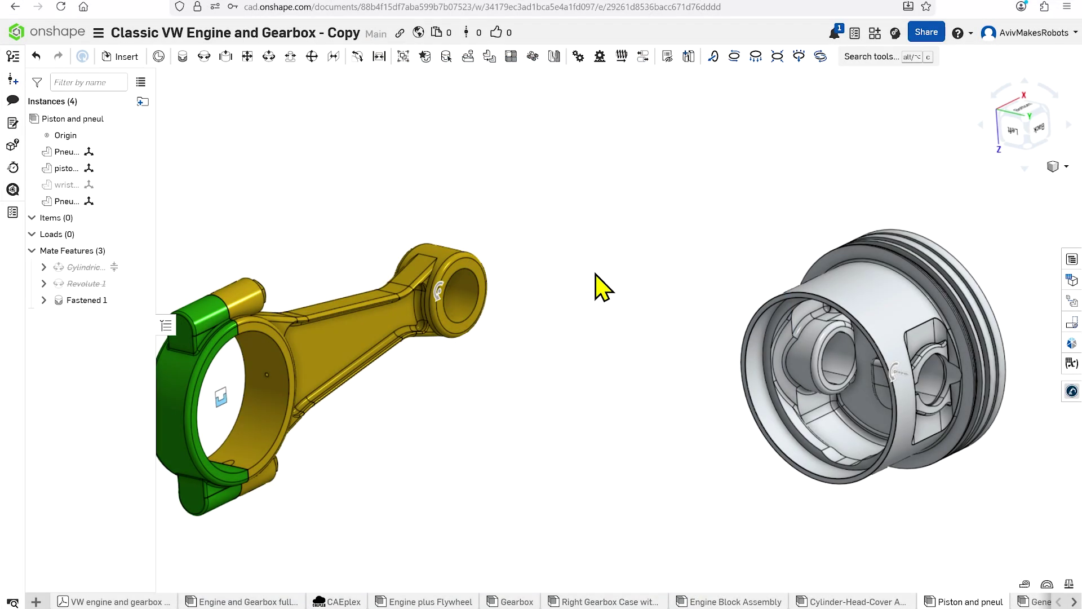
- In the Piston and pneul assembly, start a Width mate with the two side faces of the connecting rod's small end as tab connectors
{"action": "left_click", "coordinate": [378, 57]}
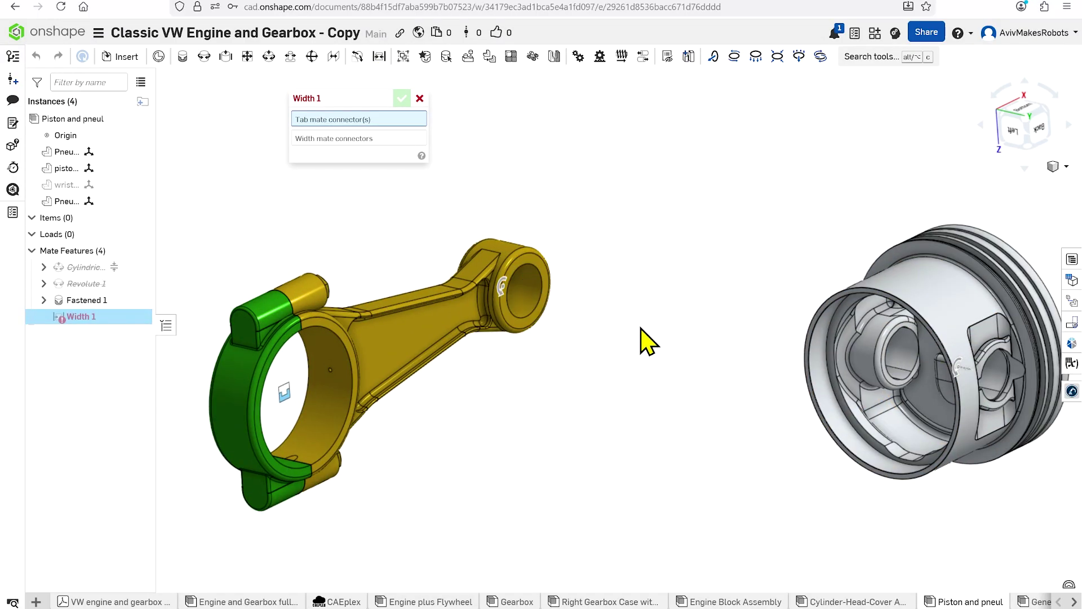
{"action": "mouse_move", "coordinate": [641, 328]}
{"action": "right_mouse_down"}
{"action": "mouse_move", "coordinate": [625, 309]}
{"action": "mouse_move", "coordinate": [654, 316]}
{"action": "mouse_move", "coordinate": [529, 272]}
{"action": "right_mouse_up"}
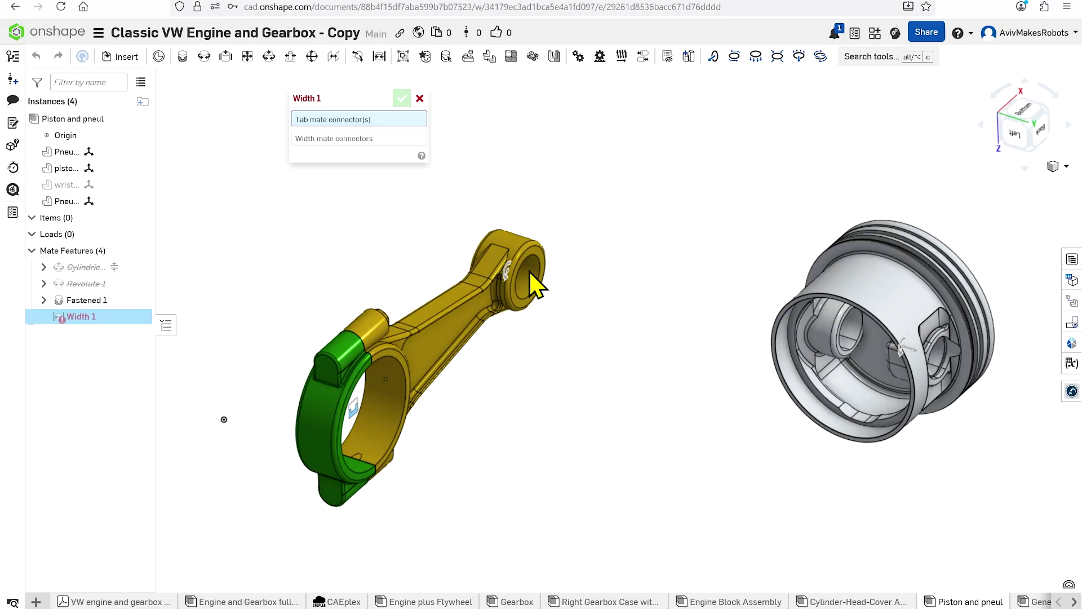
{"action": "scroll", "coordinate": [529, 272], "scroll_direction": "up", "scroll_amount": 3}
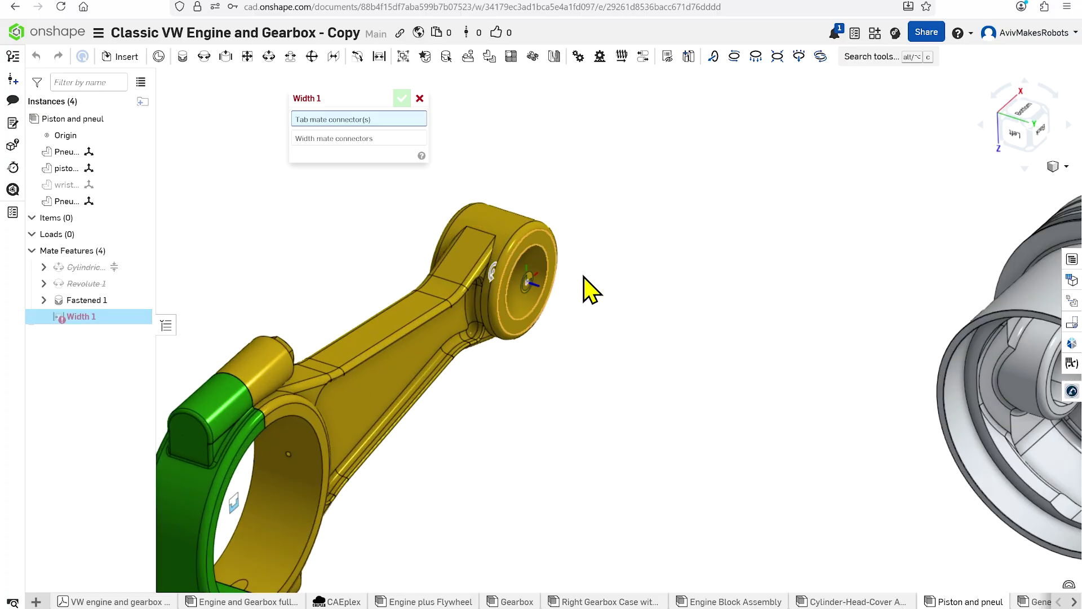
{"action": "scroll", "coordinate": [586, 289], "scroll_direction": "down", "scroll_amount": 3}
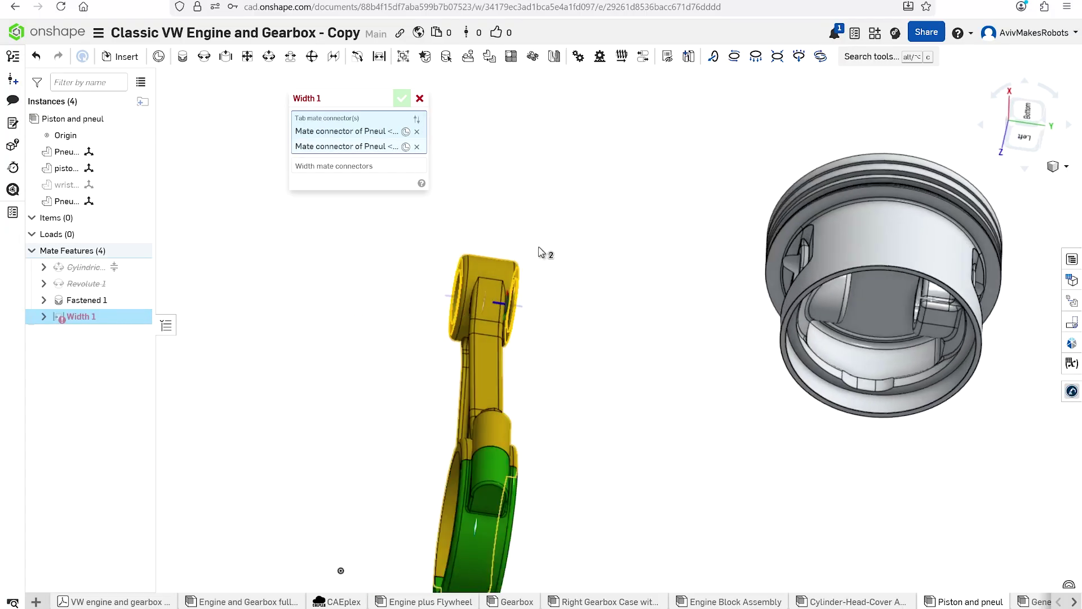
{"action": "right_click_drag", "start_coordinate": [539, 248], "coordinate": [485, 239]}
{"action": "scroll", "coordinate": [555, 242], "scroll_direction": "up", "scroll_amount": 1}
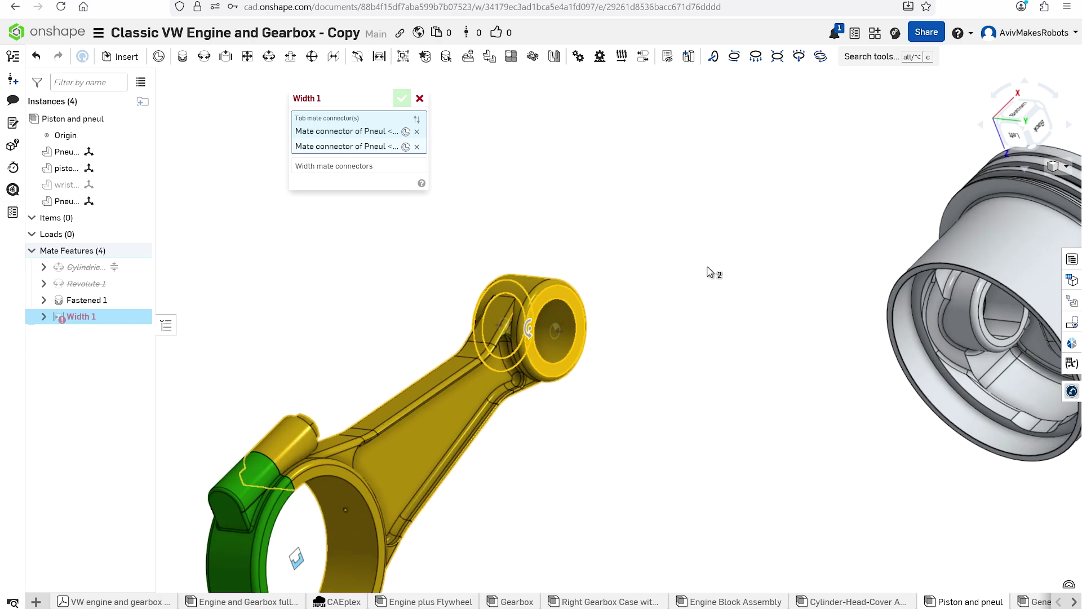
- Pick the inner faces of the piston's two wrist-pin bosses as the Width mate's width connectors to centre the rod between them
{"action": "scroll", "coordinate": [709, 271], "scroll_direction": "down", "scroll_amount": 3}
{"action": "scroll", "coordinate": [966, 314], "scroll_direction": "up", "scroll_amount": 5}
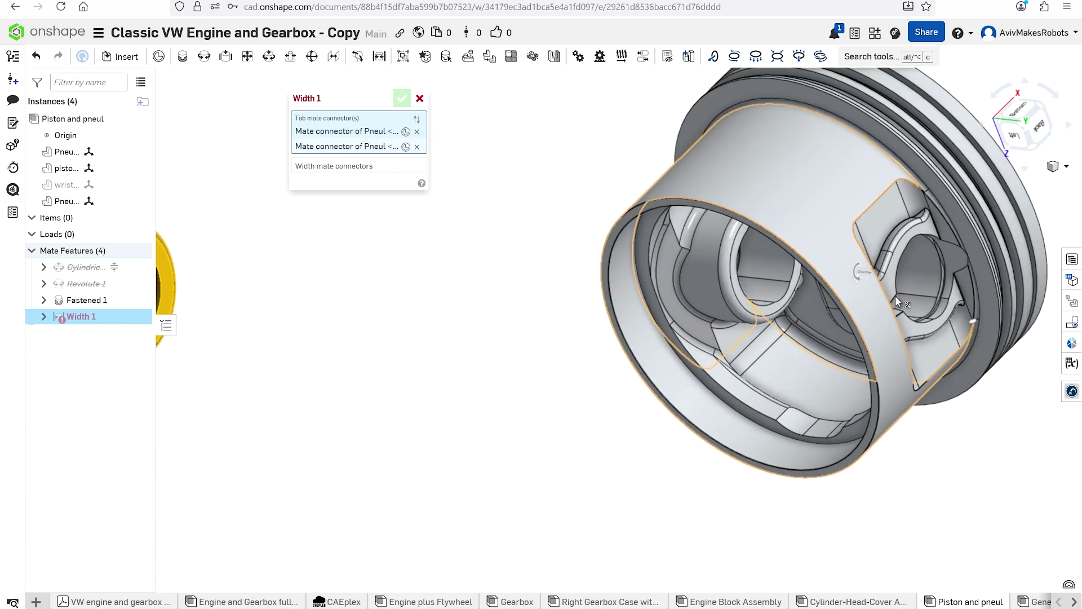
{"action": "right_click_drag", "start_coordinate": [895, 295], "coordinate": [864, 296]}
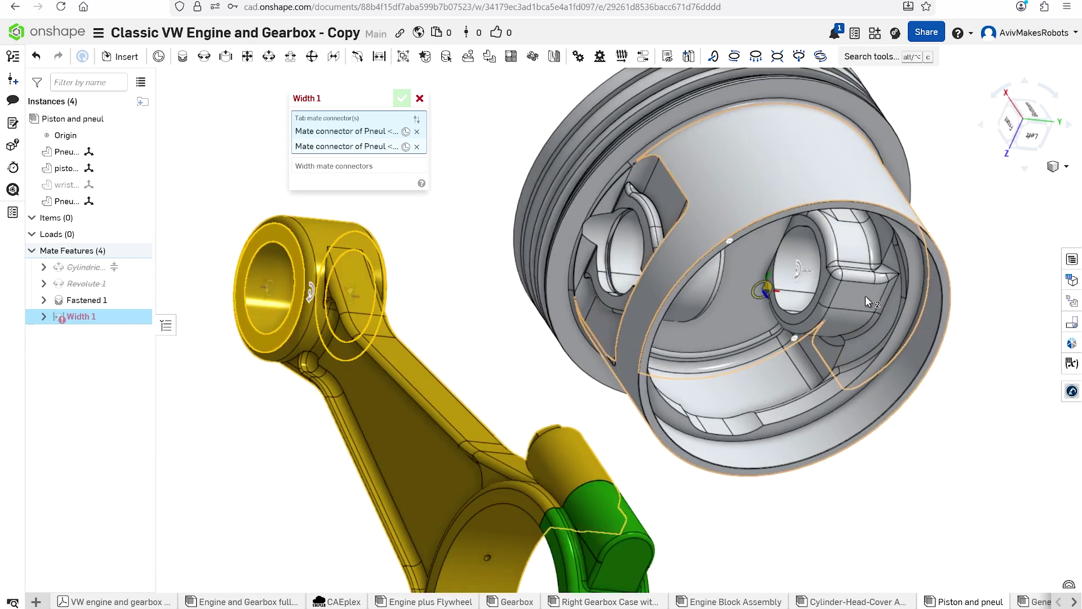
{"action": "left_click", "coordinate": [347, 168]}
{"action": "scroll", "coordinate": [836, 284], "scroll_direction": "up", "scroll_amount": 3}
{"action": "left_click", "coordinate": [823, 282]}
{"action": "scroll", "coordinate": [823, 282], "scroll_direction": "down", "scroll_amount": 2}
{"action": "right_click_drag", "start_coordinate": [823, 282], "coordinate": [686, 279]}
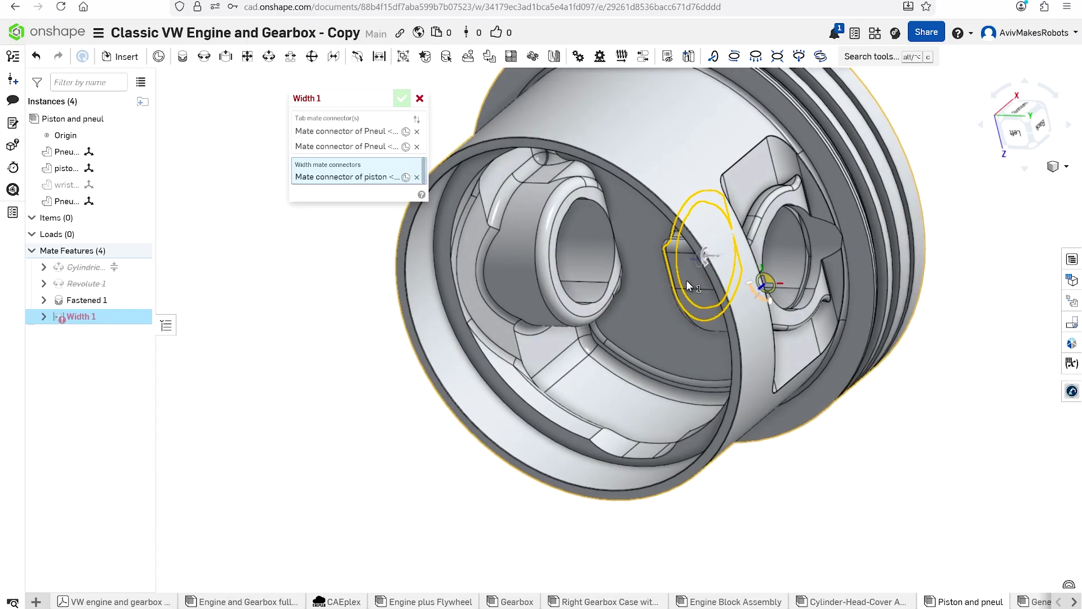
{"action": "left_click", "coordinate": [591, 308]}
{"action": "scroll", "coordinate": [678, 318], "scroll_direction": "down", "scroll_amount": 3}
{"action": "right_click_drag", "start_coordinate": [680, 318], "coordinate": [844, 190]}
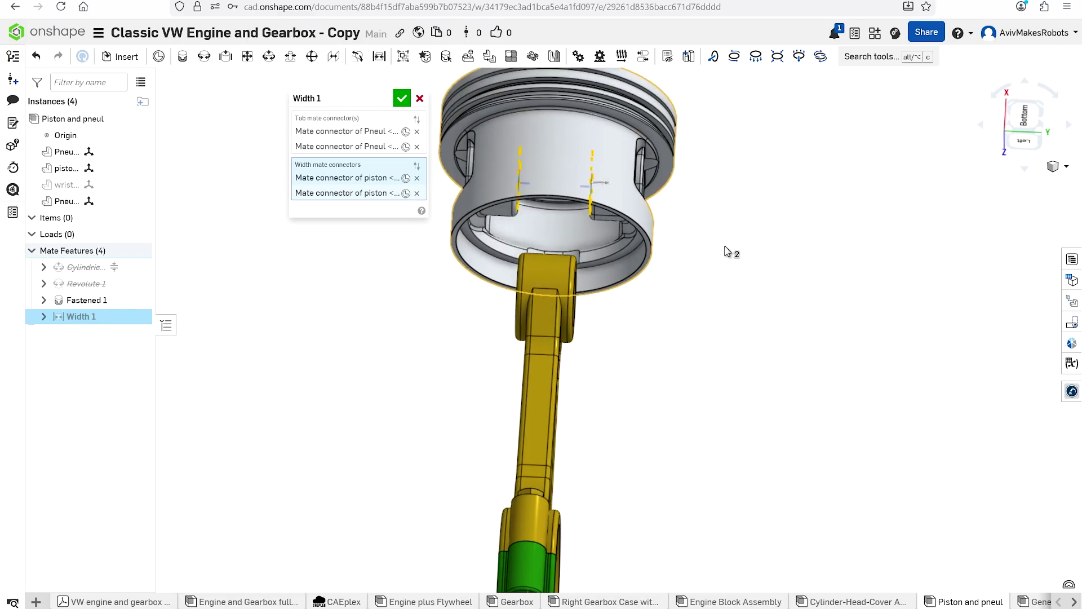
- Accept the Width mate and slide the piston along the connecting rod to check the rod's centring between the bosses
{"action": "scroll", "coordinate": [728, 239], "scroll_direction": "down", "scroll_amount": 3}
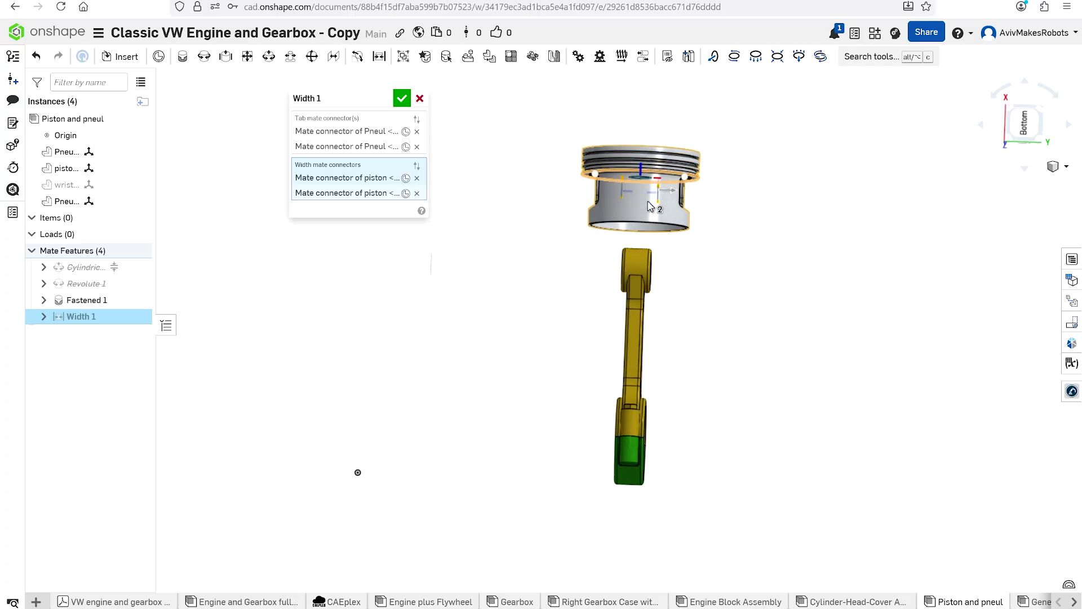
{"action": "scroll", "coordinate": [651, 206], "scroll_direction": "up", "scroll_amount": 2}
{"action": "right_click_drag", "start_coordinate": [822, 248], "coordinate": [823, 255]}
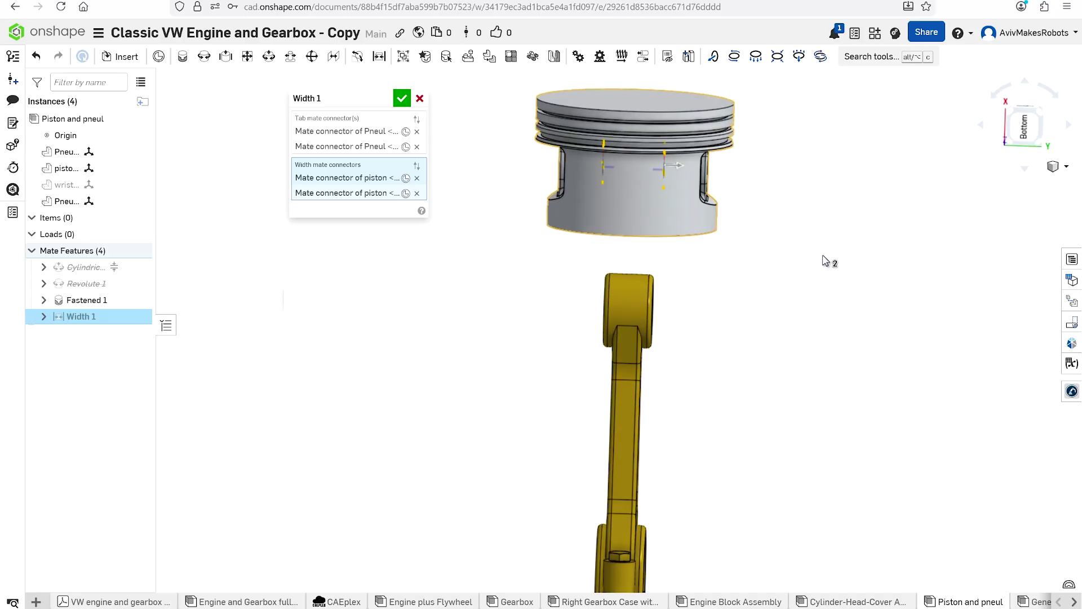
{"action": "left_click", "coordinate": [399, 101]}
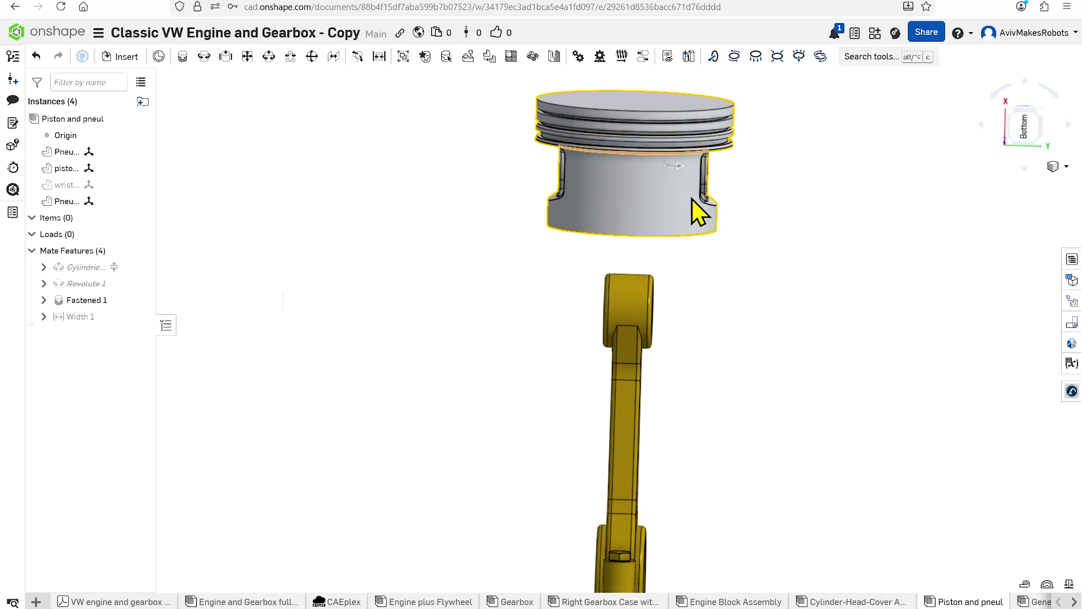
{"action": "left_click", "coordinate": [1026, 124]}
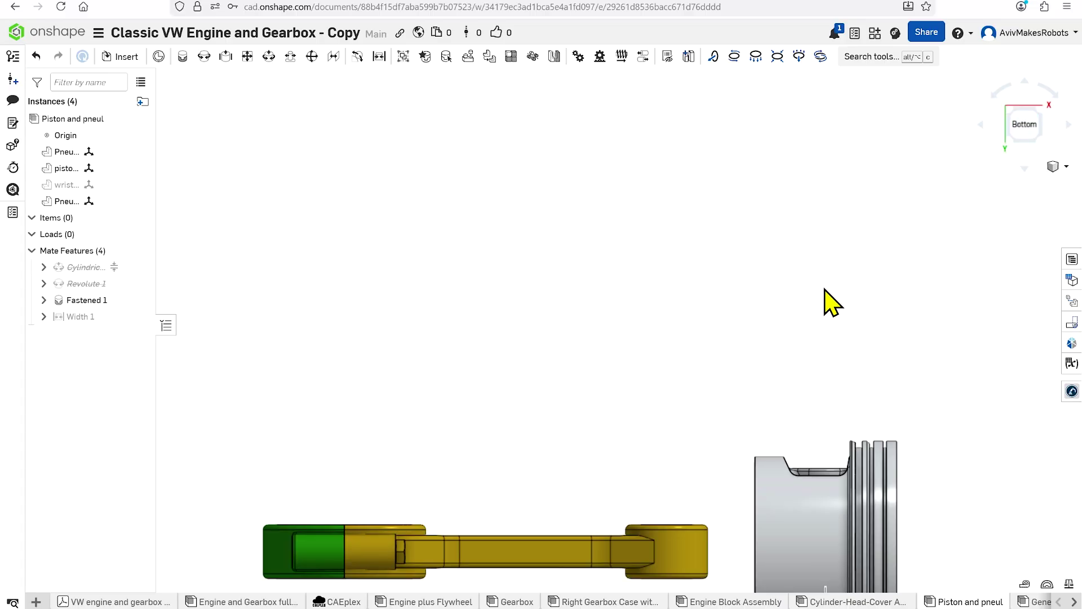
{"action": "scroll", "coordinate": [804, 435], "scroll_direction": "up", "scroll_amount": 5}
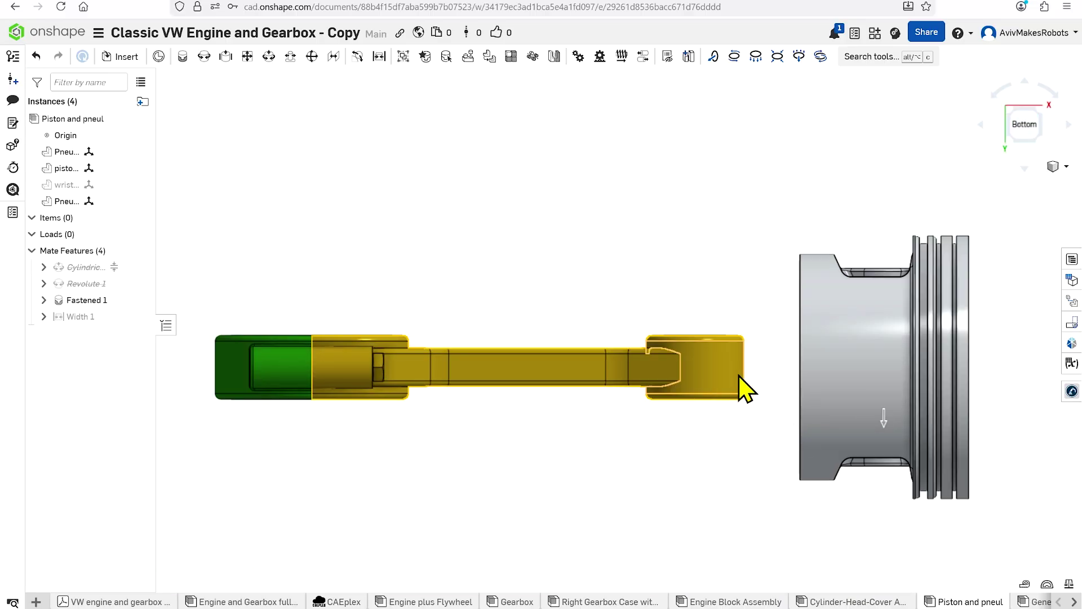
{"action": "left_click_drag", "start_coordinate": [801, 372], "coordinate": [652, 387]}
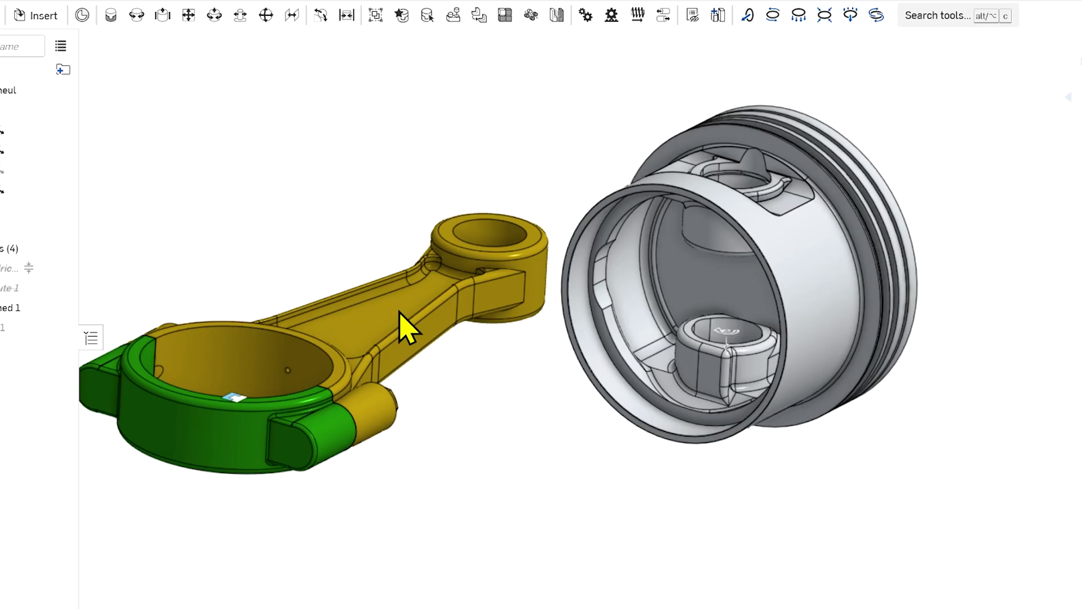
- Add a Cylindrical mate between the connecting rod's small-end bore and the piston's wrist-pin boss hole
{"action": "mouse_move", "coordinate": [399, 311]}
{"action": "left_mouse_down"}
{"action": "mouse_move", "coordinate": [408, 309]}
{"action": "mouse_move", "coordinate": [389, 305]}
{"action": "left_mouse_up"}
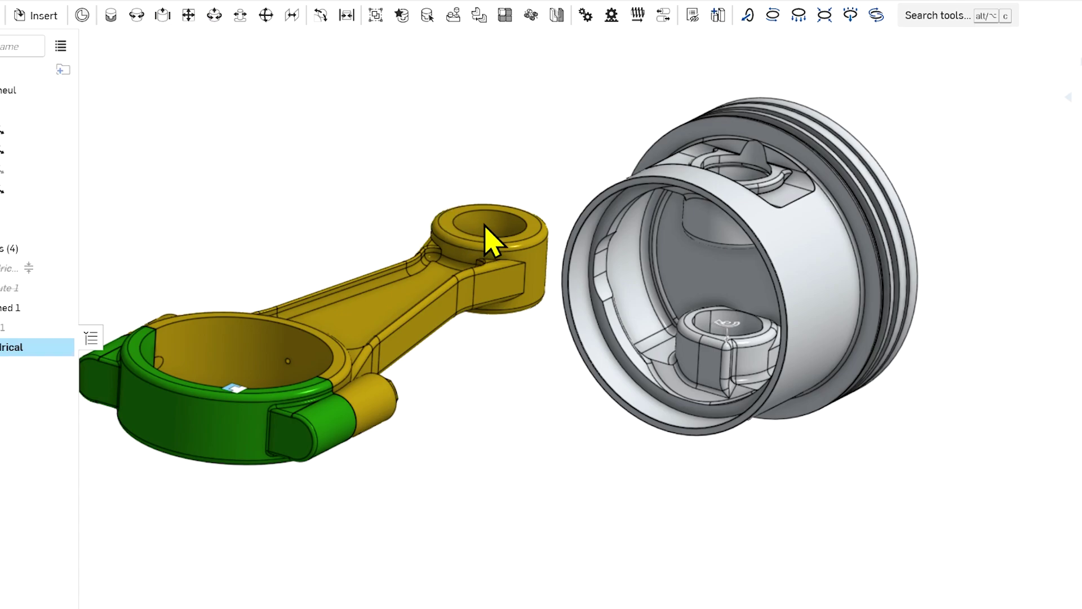
{"action": "key", "text": "m"}
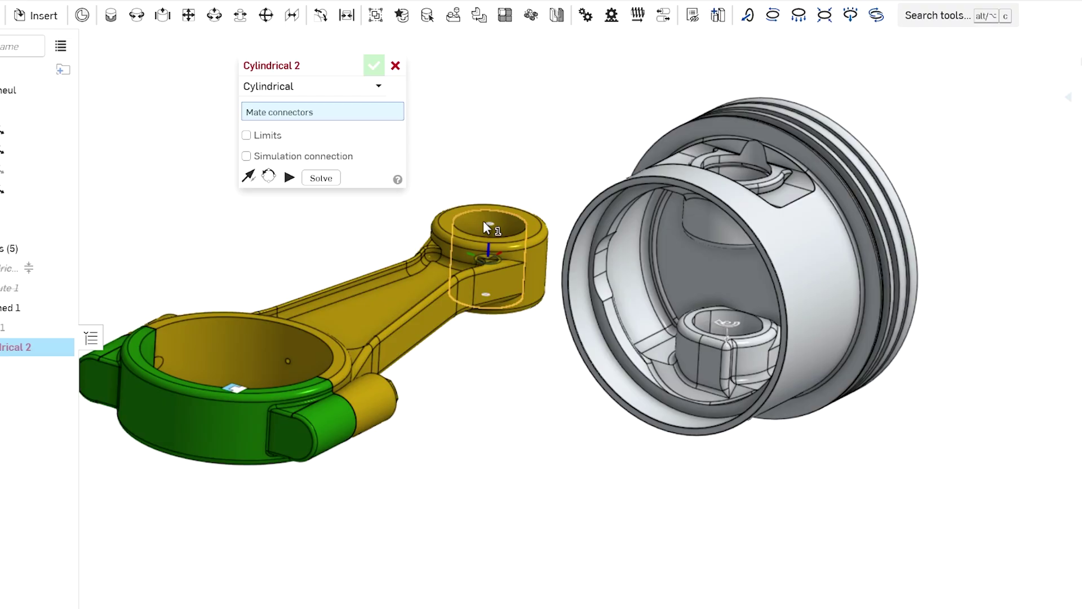
{"action": "left_click", "coordinate": [484, 222]}
{"action": "left_click", "coordinate": [746, 330]}
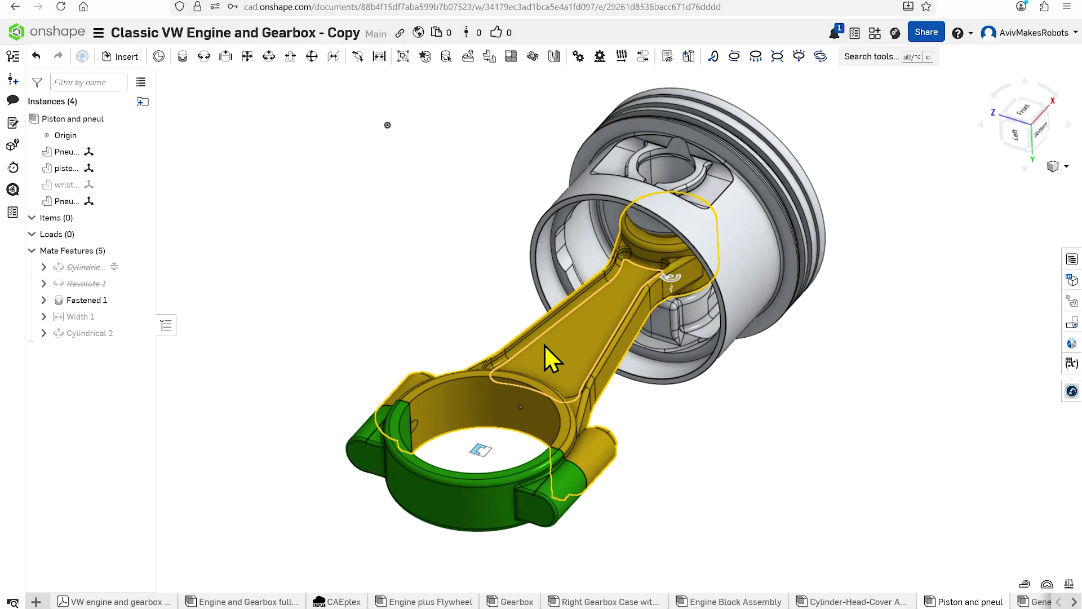
- Fix the connecting rod in place and swing the piston around its small end to test the mates
{"action": "left_click", "coordinate": [543, 344]}
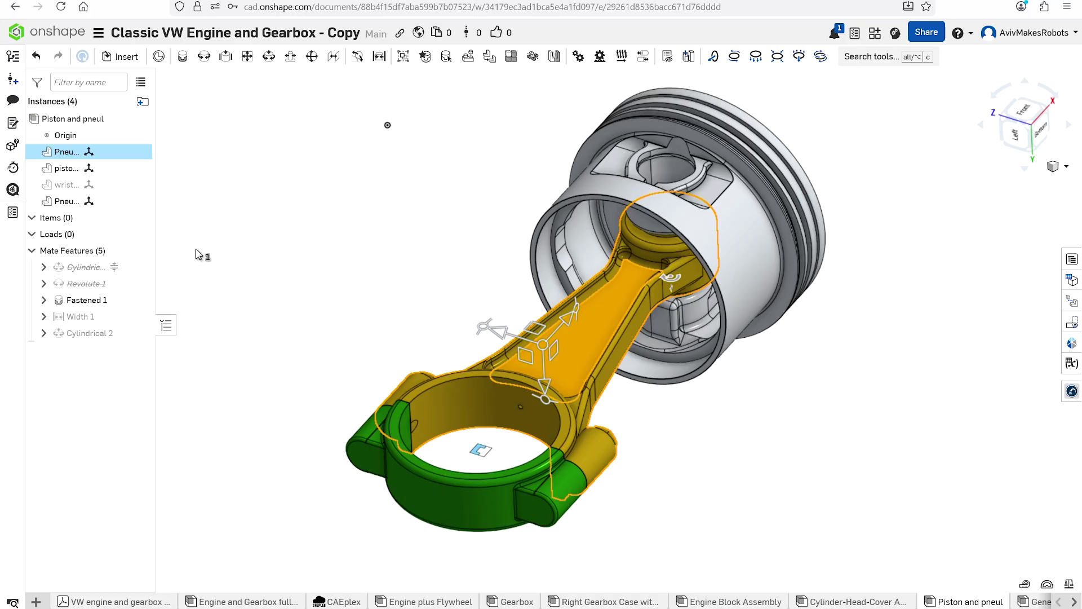
{"action": "right_click", "coordinate": [68, 155]}
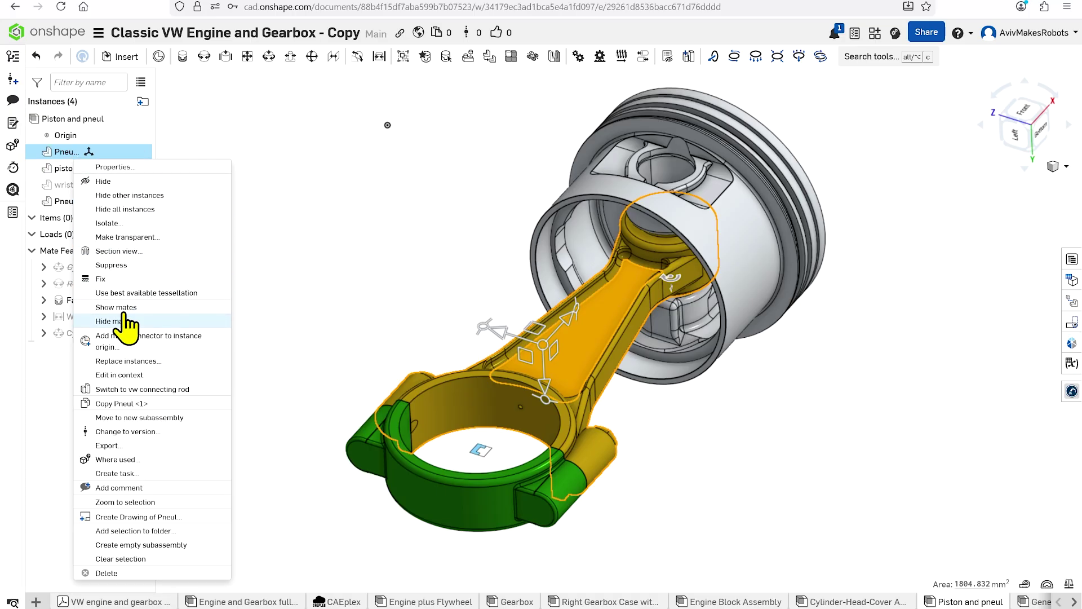
{"action": "left_click_drag", "start_coordinate": [809, 248], "coordinate": [860, 193]}
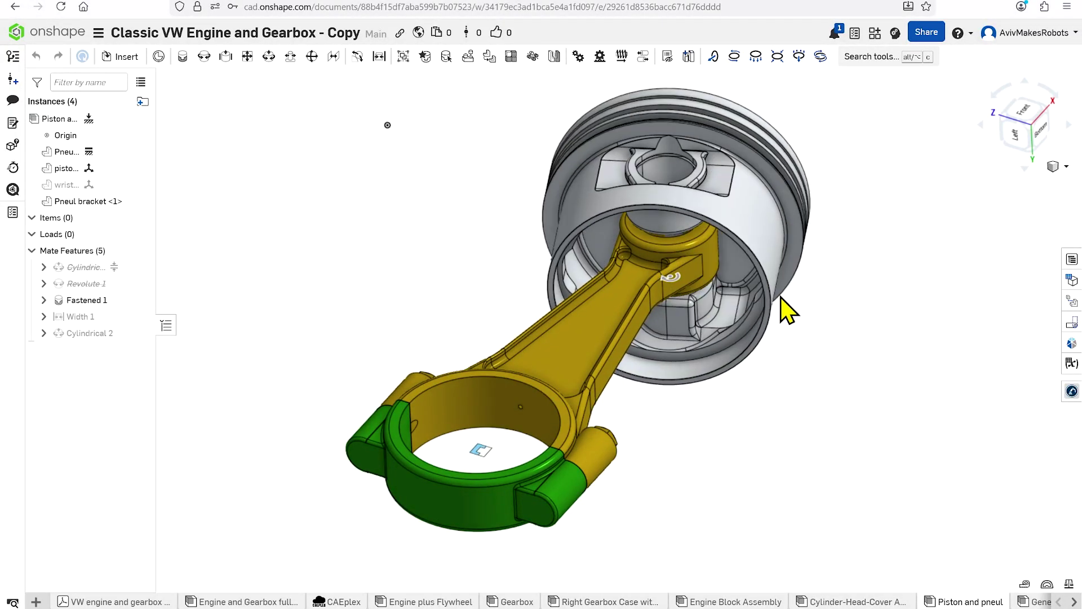
{"action": "left_click_drag", "start_coordinate": [764, 318], "coordinate": [833, 177]}
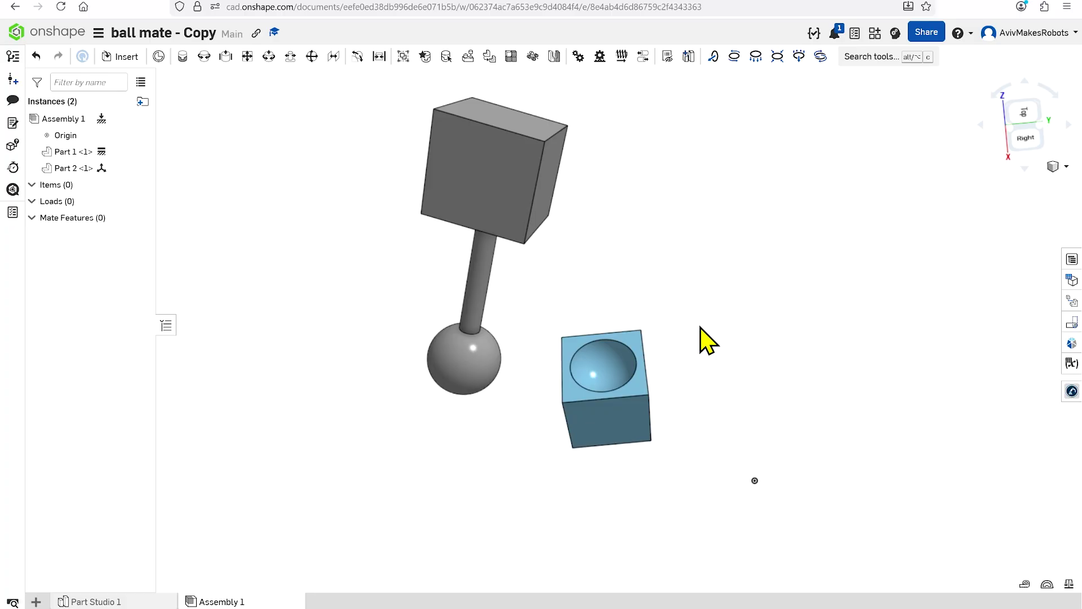
- In the ball mate assembly, add a Ball mate between the blue block's spherical socket and the grey part's ball, then tilt the grey part to test it
{"action": "right_click_drag", "start_coordinate": [700, 327], "coordinate": [699, 324]}
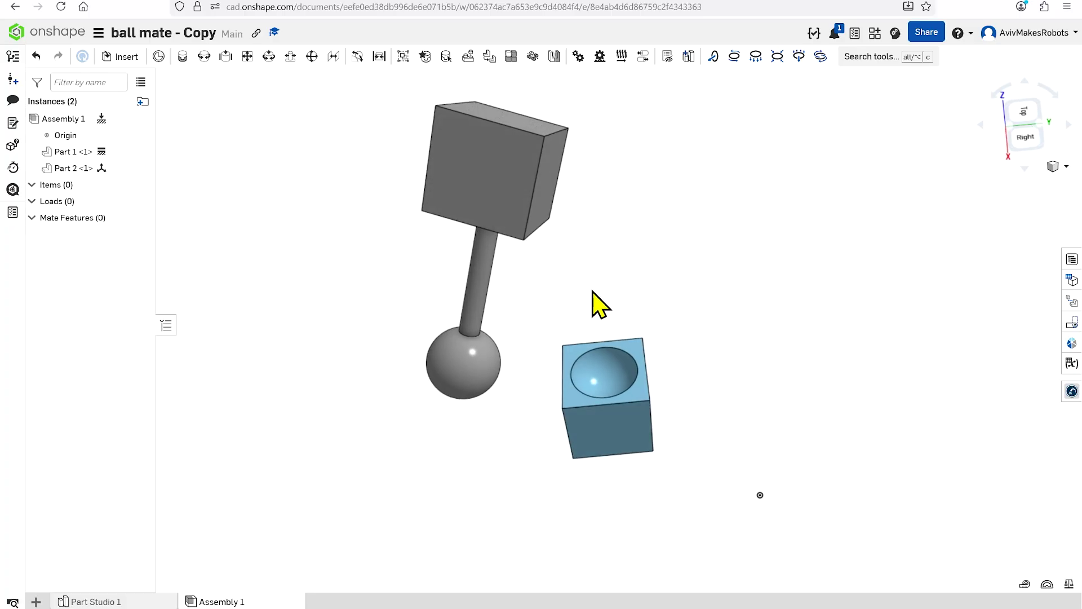
{"action": "left_click", "coordinate": [312, 57]}
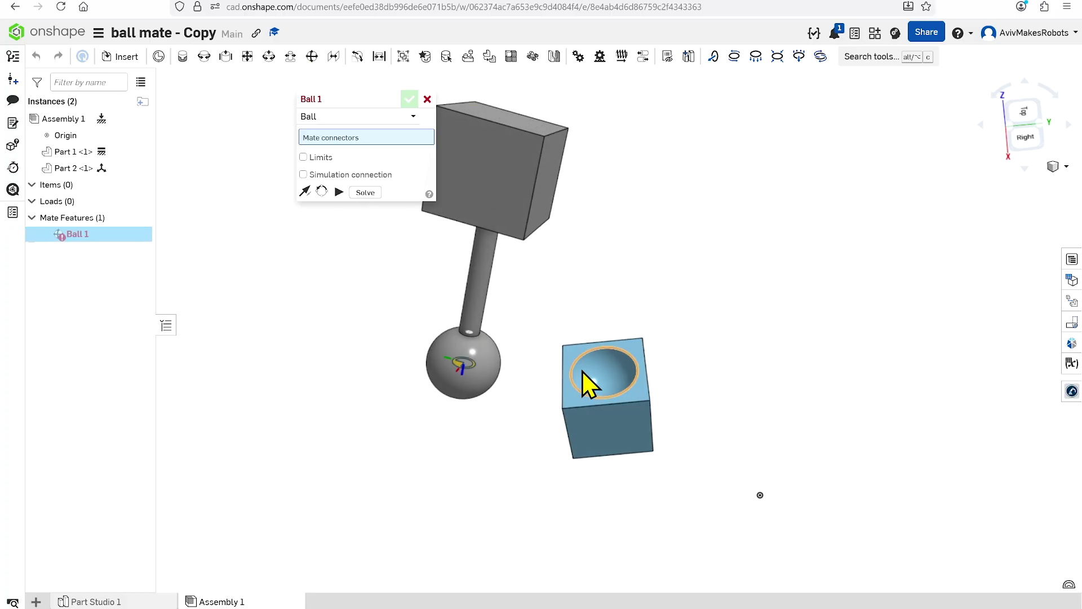
{"action": "scroll", "coordinate": [598, 383], "scroll_direction": "up", "scroll_amount": 5}
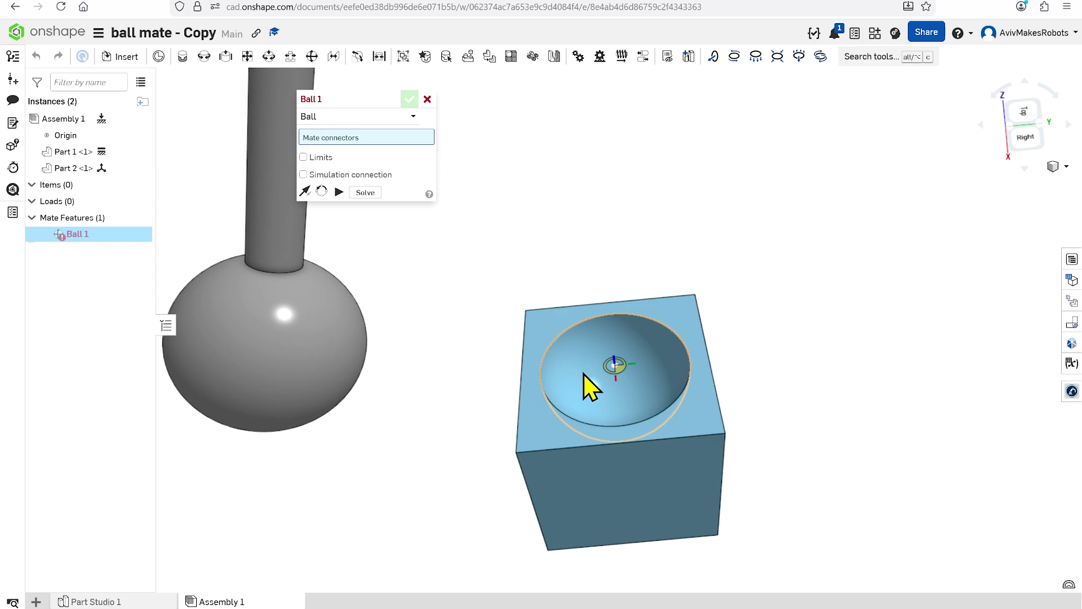
{"action": "left_click", "coordinate": [573, 376]}
{"action": "scroll", "coordinate": [664, 417], "scroll_direction": "down", "scroll_amount": 5}
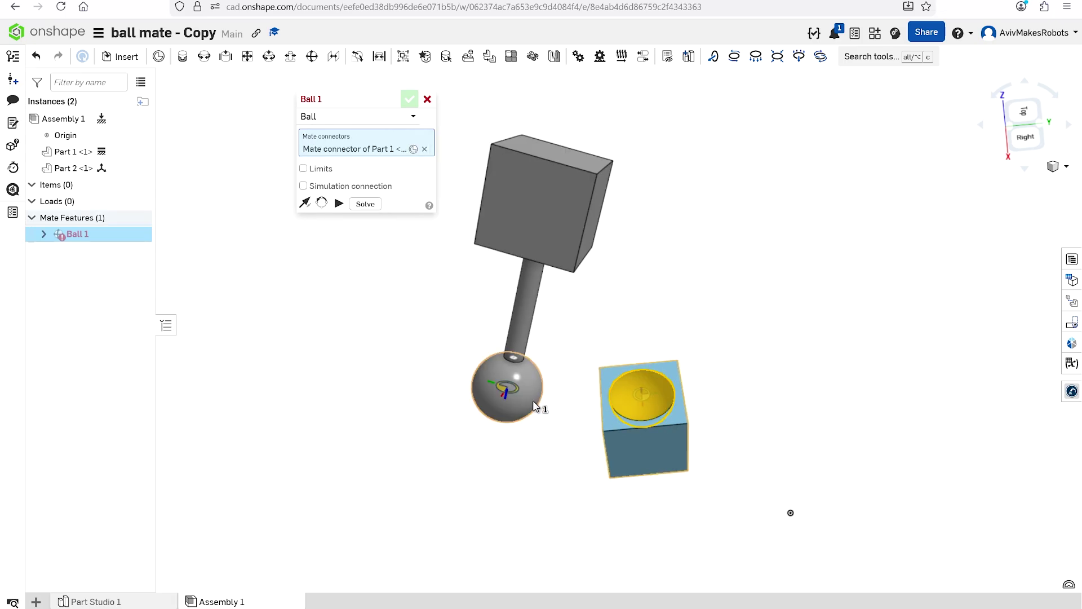
{"action": "left_click", "coordinate": [674, 403]}
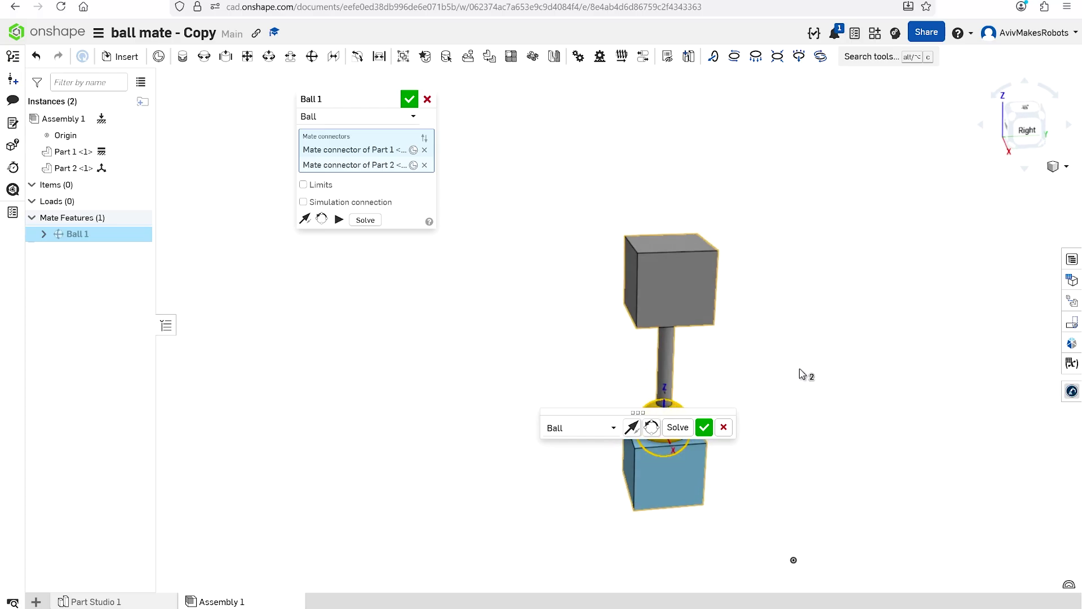
{"action": "middle_click_drag", "start_coordinate": [799, 369], "coordinate": [738, 316]}
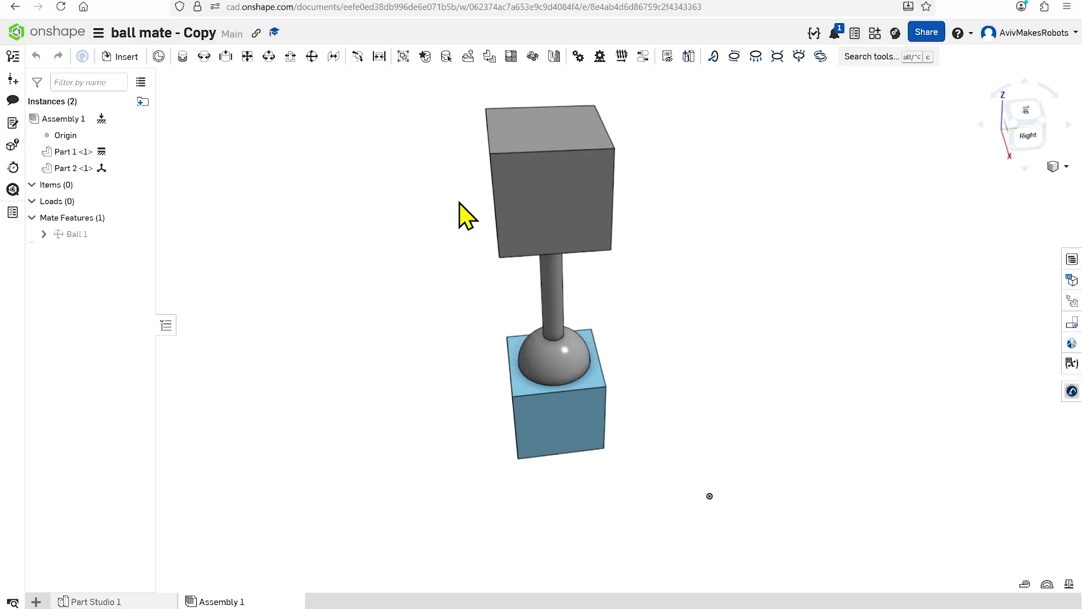
{"action": "left_click_drag", "start_coordinate": [502, 214], "coordinate": [538, 198]}
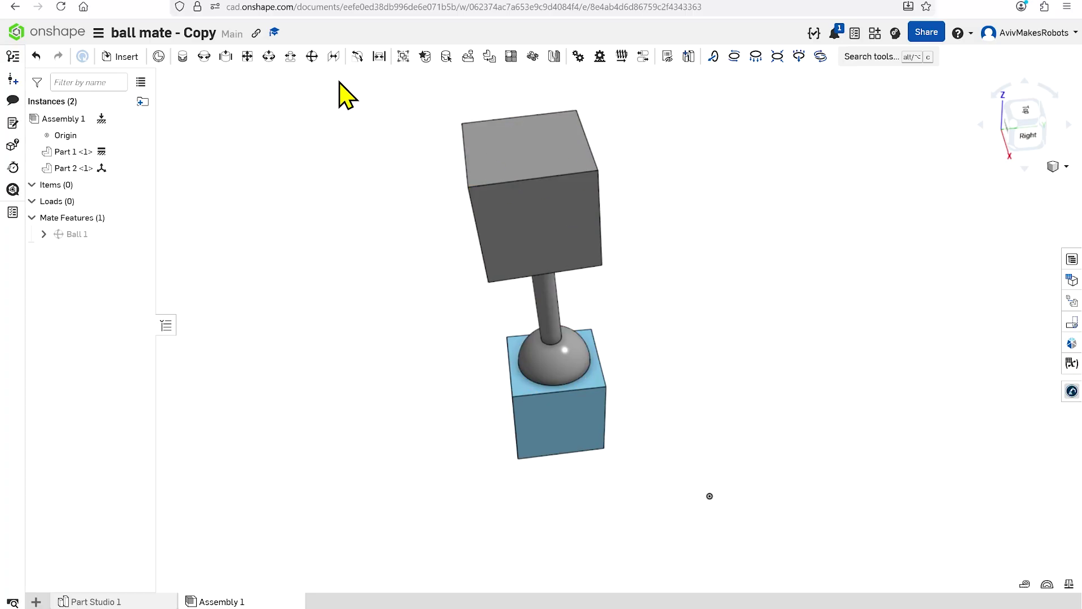
- Add a Parallel mate between the top faces of the grey and blue blocks, and move the grey part to test it
{"action": "left_click", "coordinate": [333, 57]}
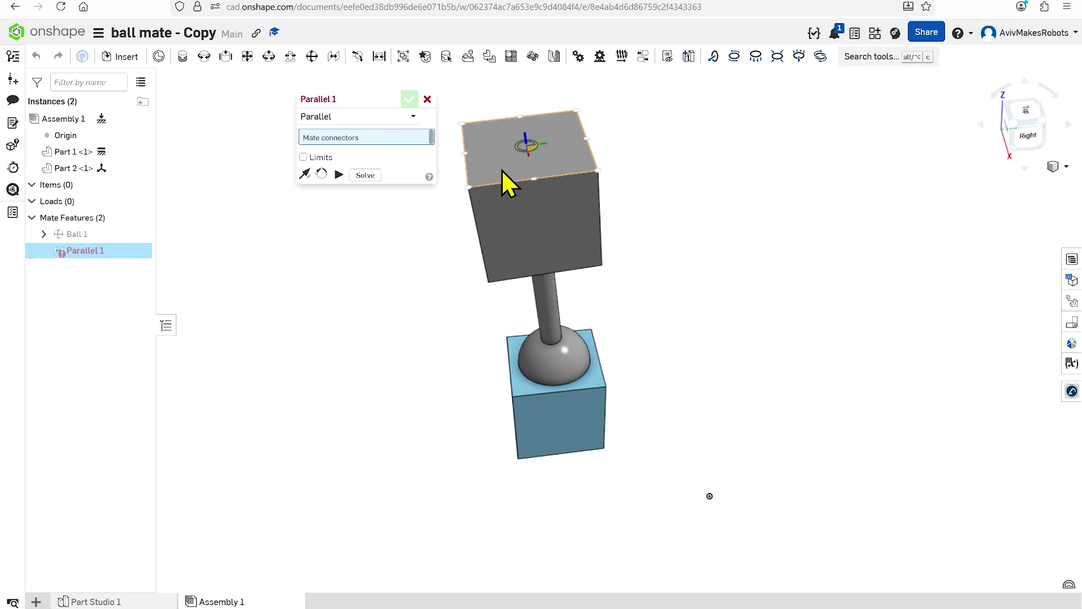
{"action": "left_click", "coordinate": [520, 160]}
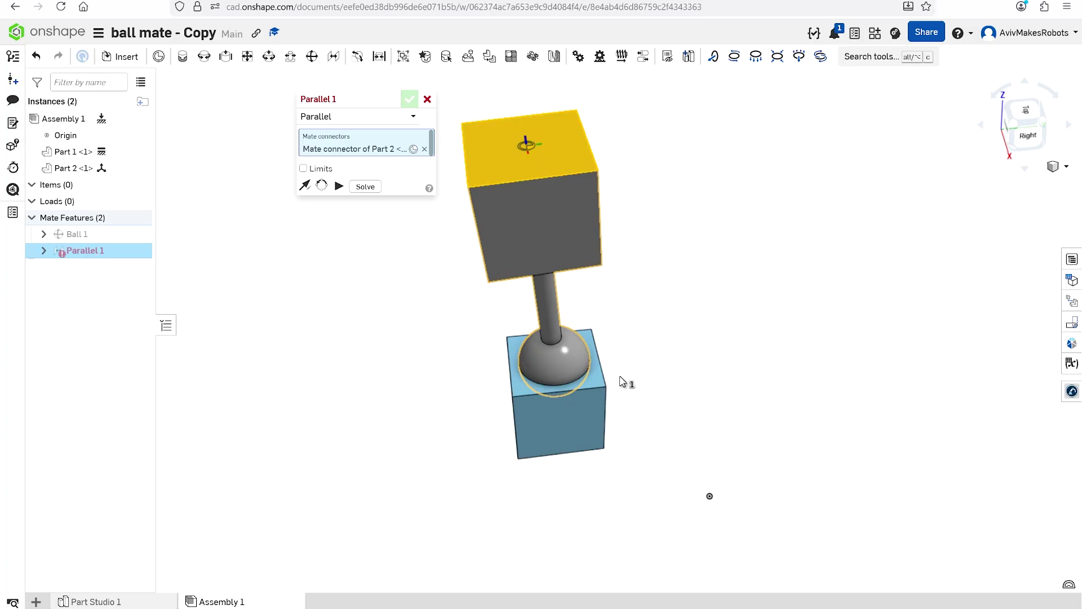
{"action": "left_click", "coordinate": [594, 382]}
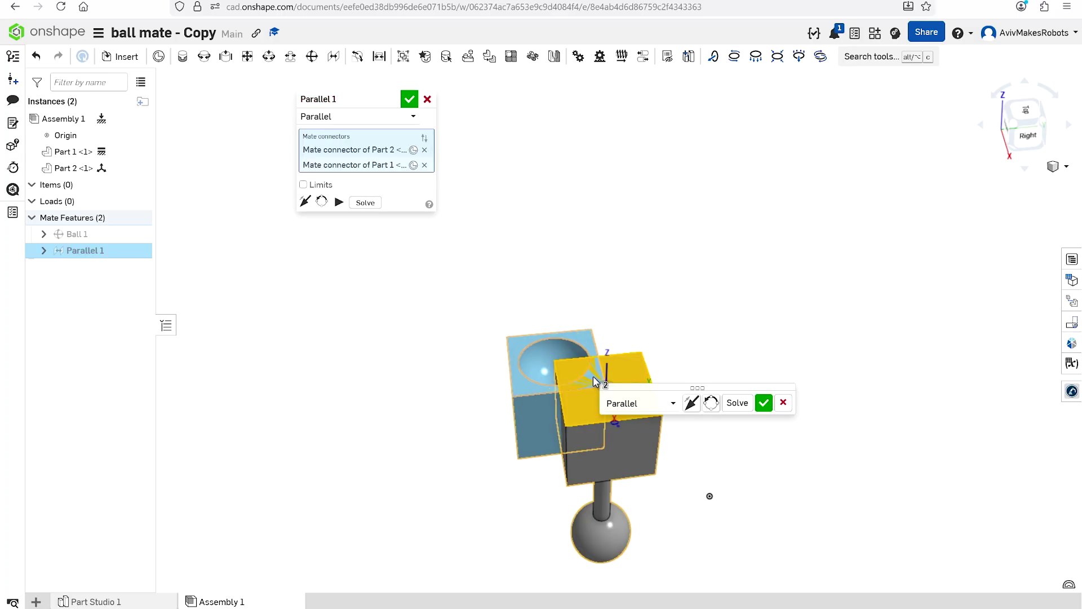
{"action": "left_click", "coordinate": [409, 100]}
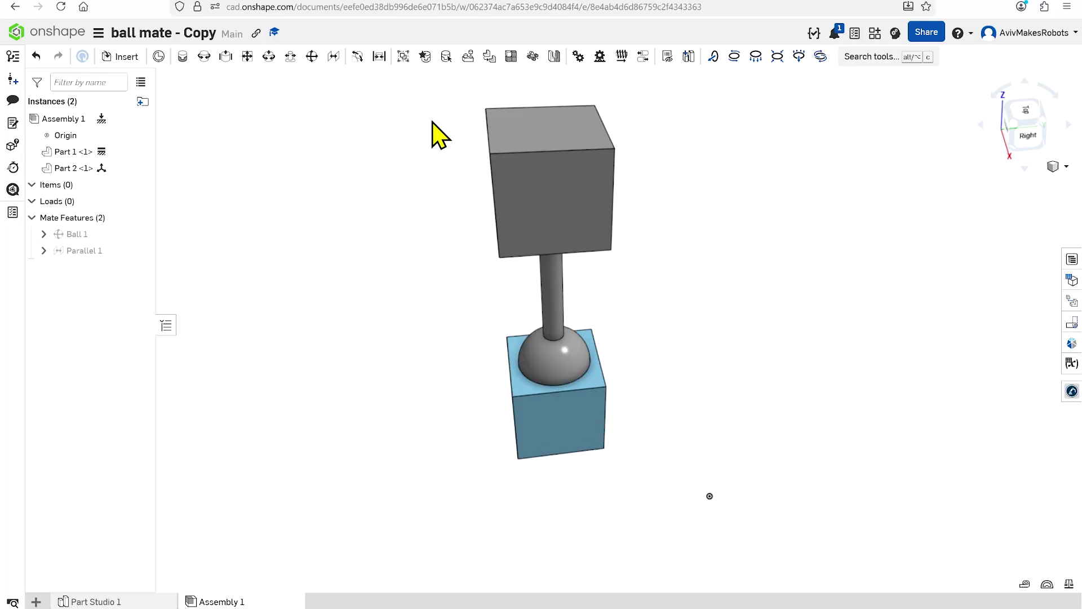
{"action": "left_click_drag", "start_coordinate": [502, 193], "coordinate": [653, 186]}
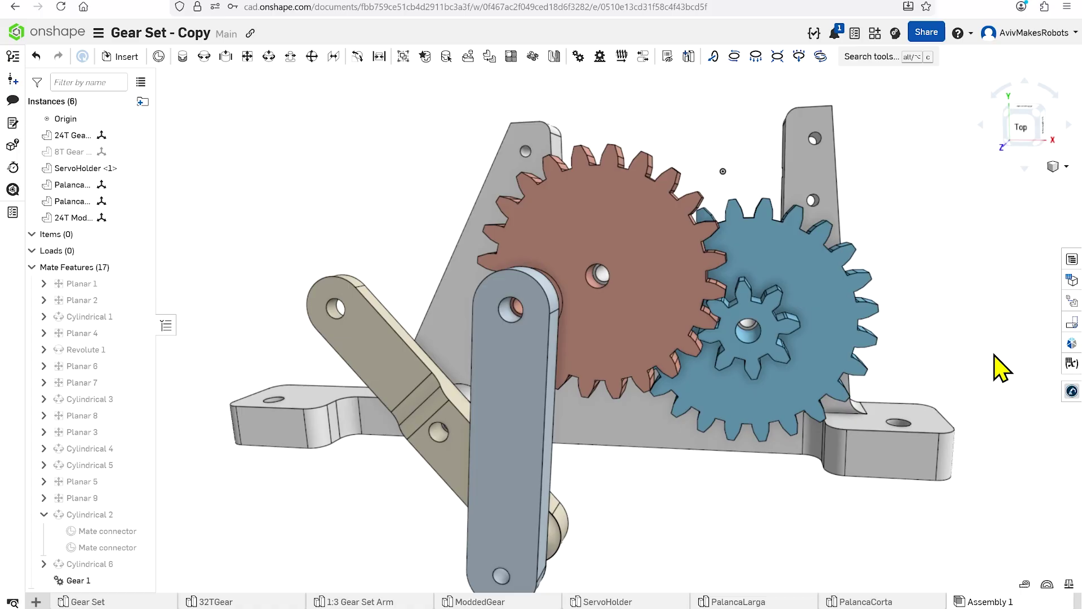
- In the Gear Set assembly, add a Gear mate relating the rotations of Cylindrical 2 and Cylindrical 6, and move the beige lever to test it
{"action": "left_click", "coordinate": [578, 57]}
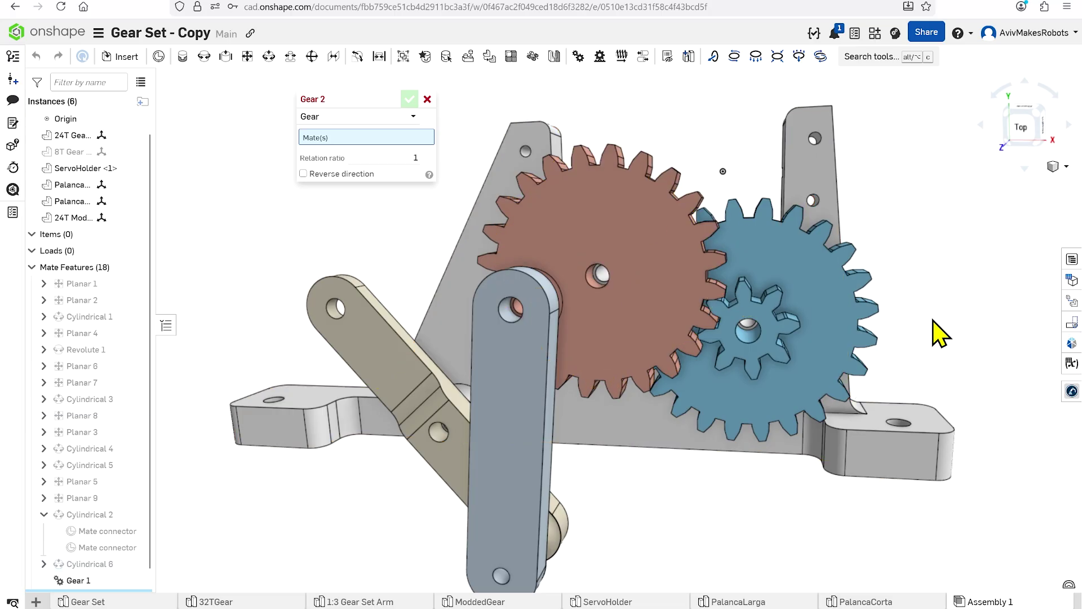
{"action": "mouse_move", "coordinate": [933, 320]}
{"action": "right_mouse_down"}
{"action": "mouse_move", "coordinate": [928, 302]}
{"action": "mouse_move", "coordinate": [899, 325]}
{"action": "mouse_move", "coordinate": [853, 328]}
{"action": "mouse_move", "coordinate": [927, 312]}
{"action": "right_mouse_up"}
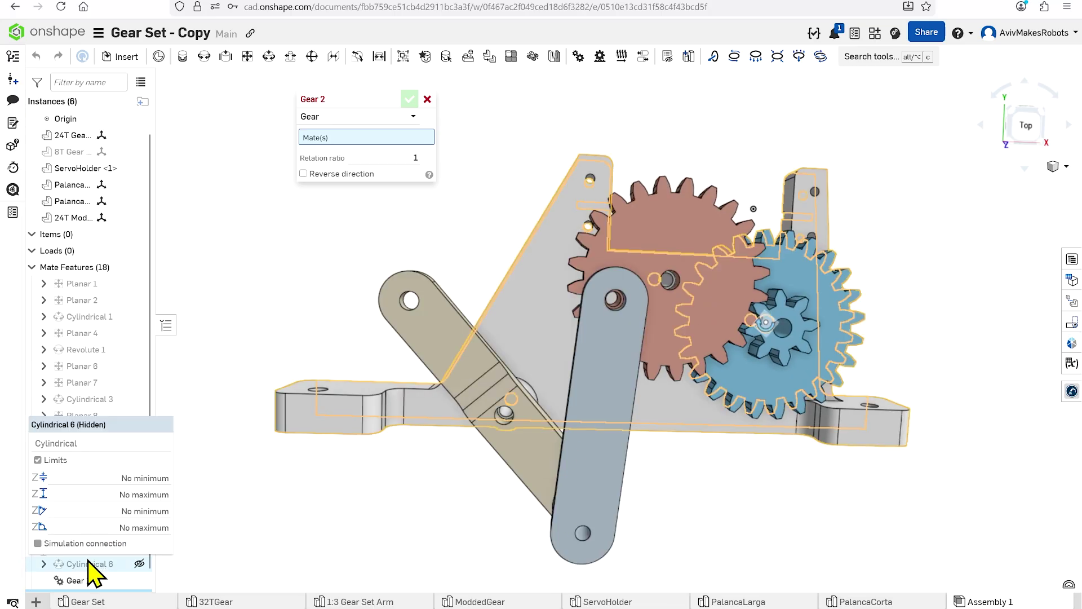
{"action": "left_click", "coordinate": [101, 514]}
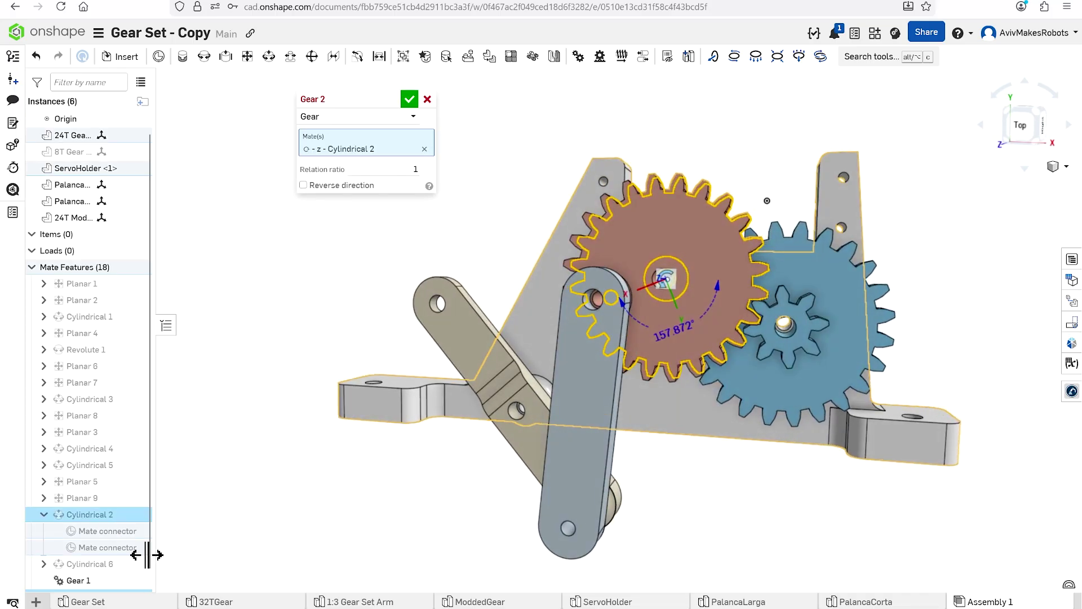
{"action": "left_click", "coordinate": [83, 564]}
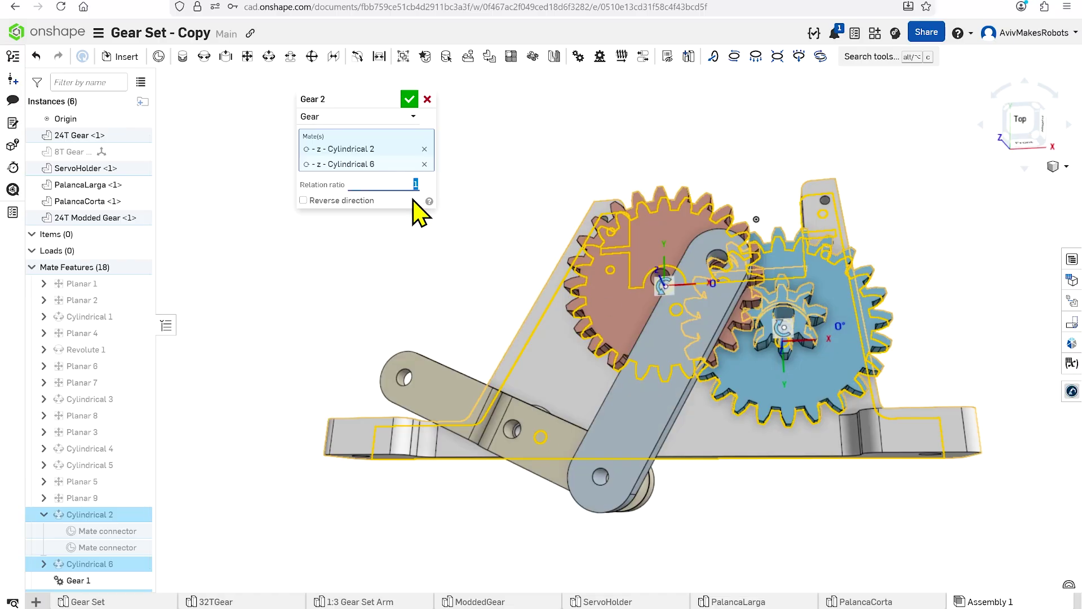
{"action": "left_click", "coordinate": [410, 99]}
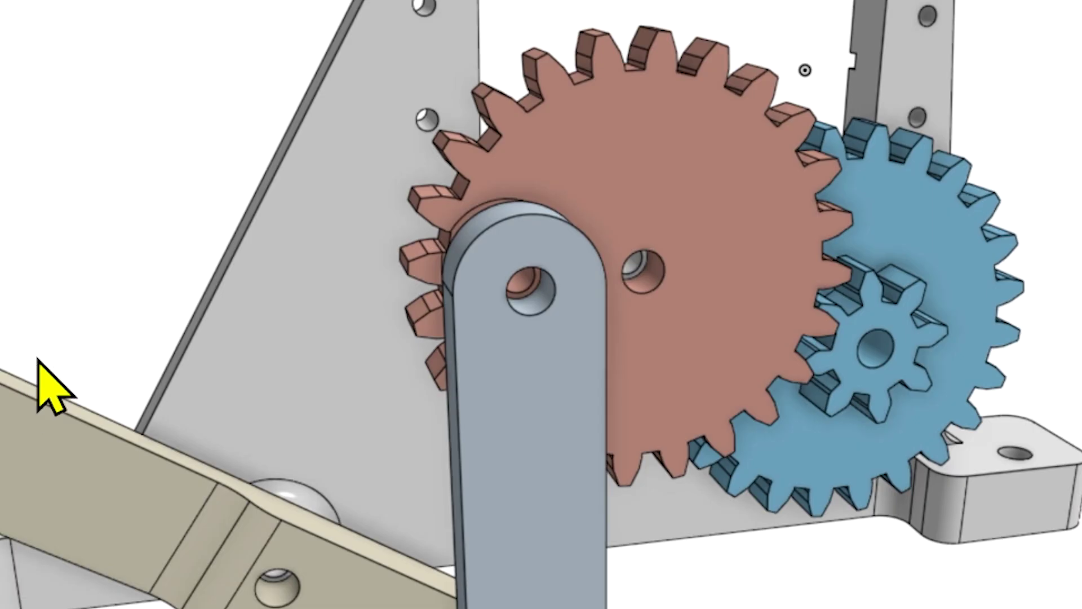
{"action": "left_click_drag", "start_coordinate": [39, 360], "coordinate": [0, 333]}
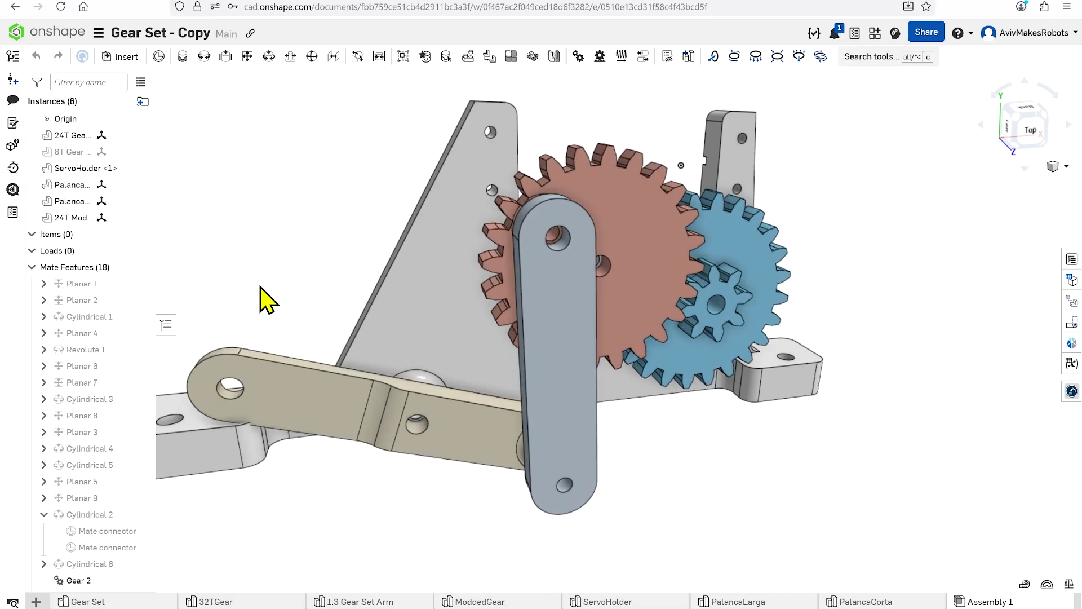
{"action": "left_click_drag", "start_coordinate": [265, 299], "coordinate": [272, 368]}
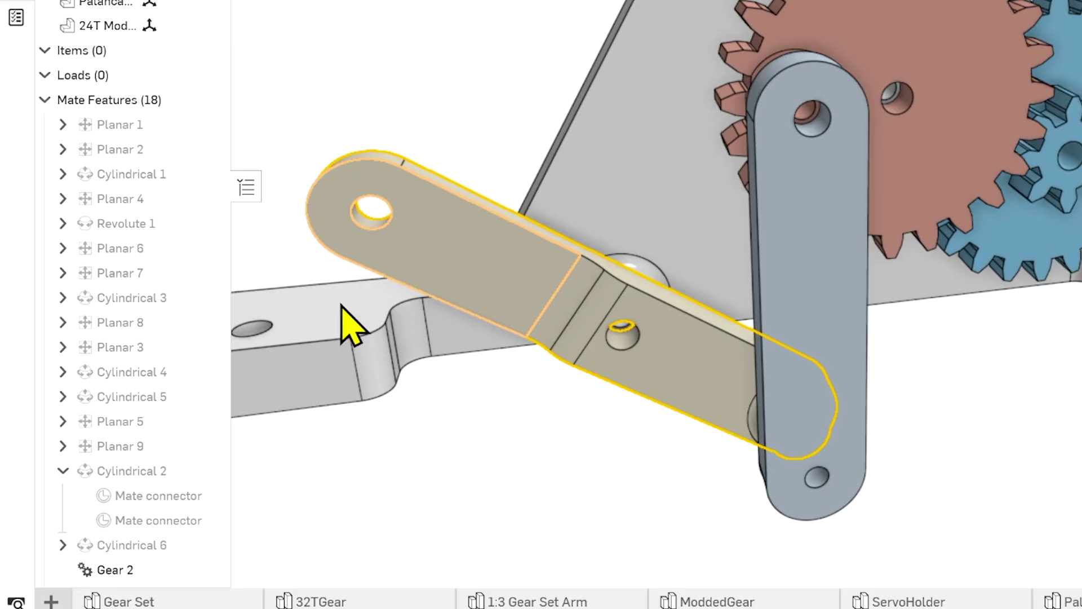
- Animate the rotation about z of the Cylindrical 2 mate from 0 to 360 deg in 300 steps with Loop playback
{"action": "right_click", "coordinate": [108, 515]}
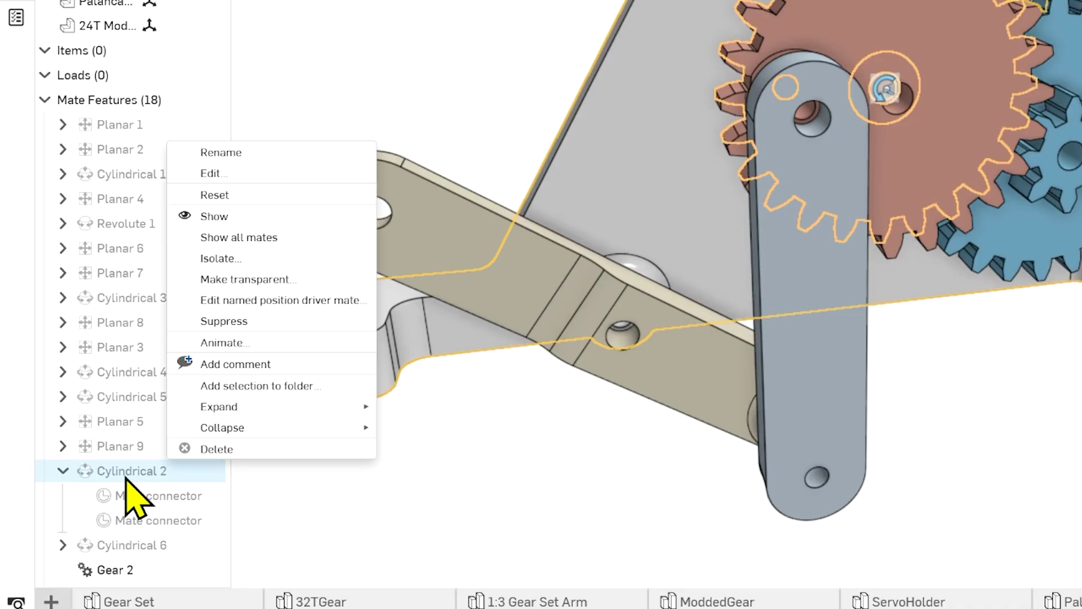
{"action": "left_click", "coordinate": [259, 343]}
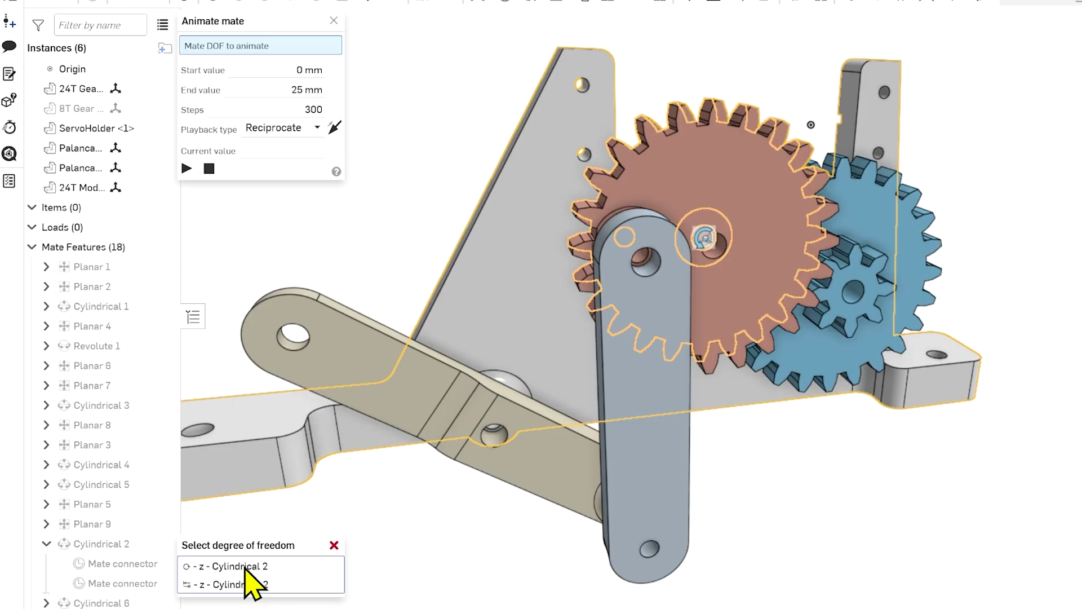
{"action": "left_click", "coordinate": [246, 567]}
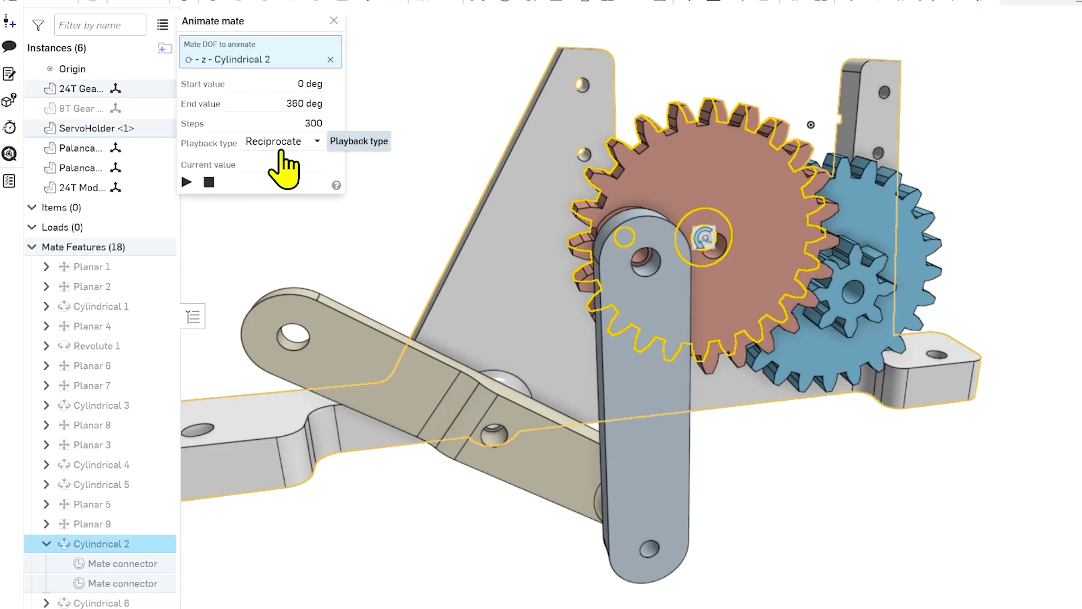
{"action": "left_click", "coordinate": [286, 204]}
{"action": "left_click", "coordinate": [187, 181]}
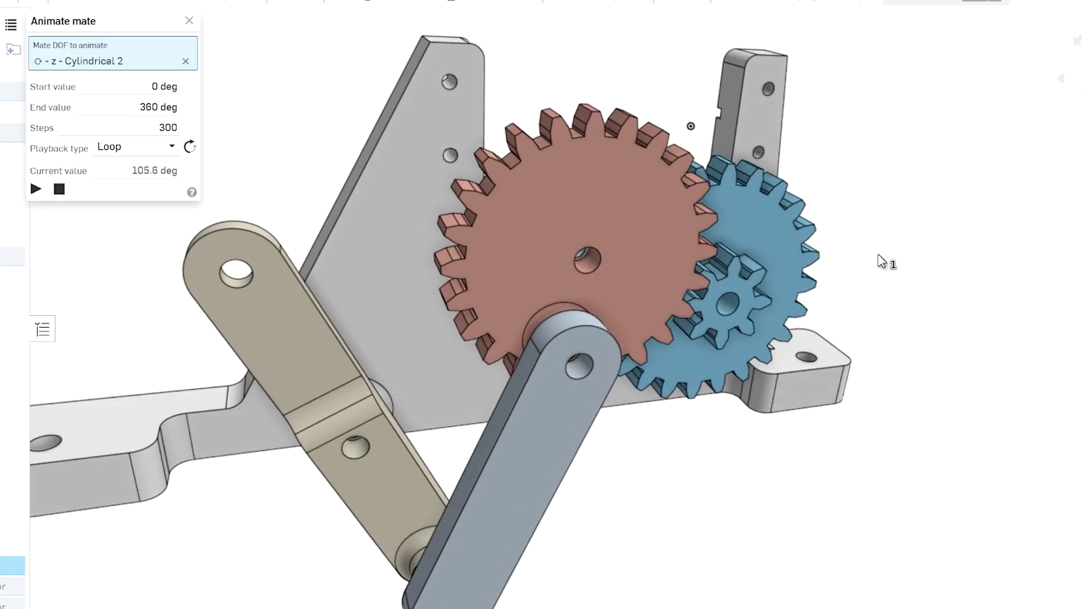
- Replay the looping Cylindrical 2 animation with 400 steps and with 20 steps, and examine how the gears and levers move
{"action": "left_click", "coordinate": [167, 127]}
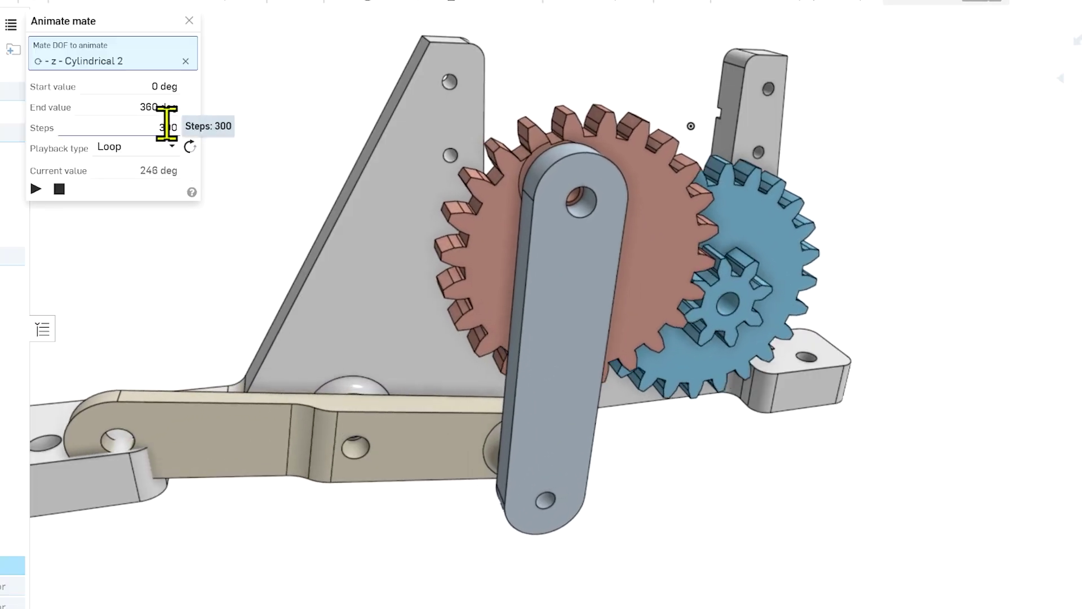
{"action": "left_click_drag", "start_coordinate": [162, 129], "coordinate": [157, 129]}
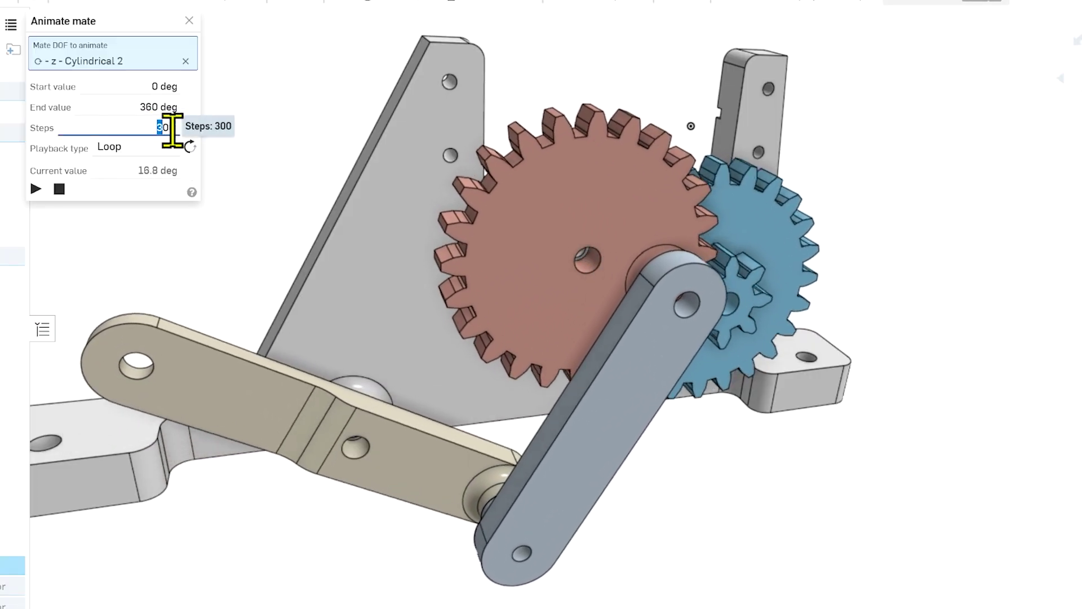
{"action": "type", "text": "4"}
{"action": "left_click", "coordinate": [146, 106]}
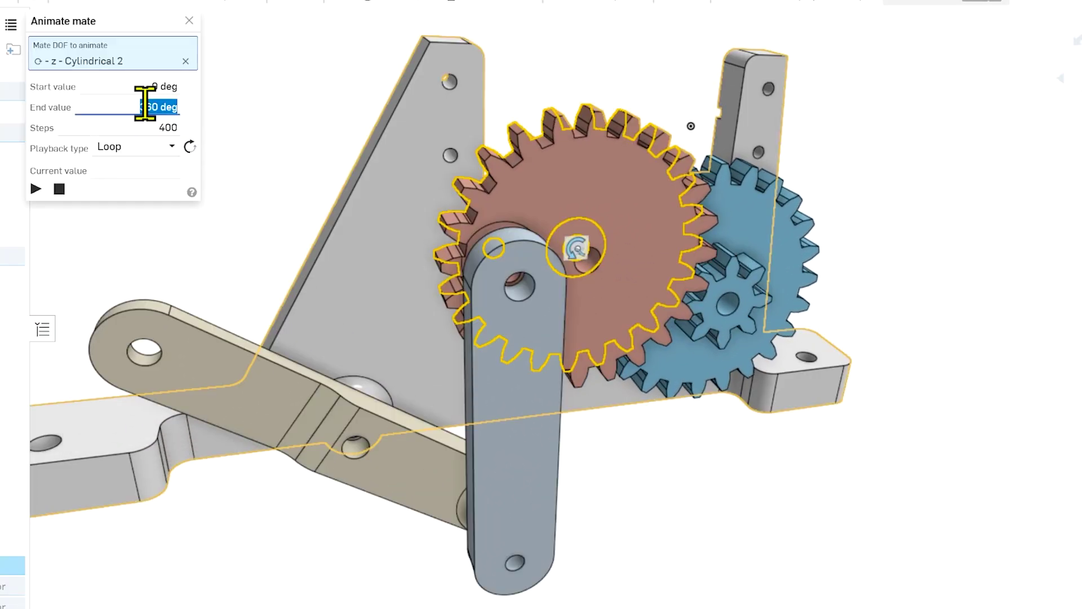
{"action": "left_click", "coordinate": [36, 188]}
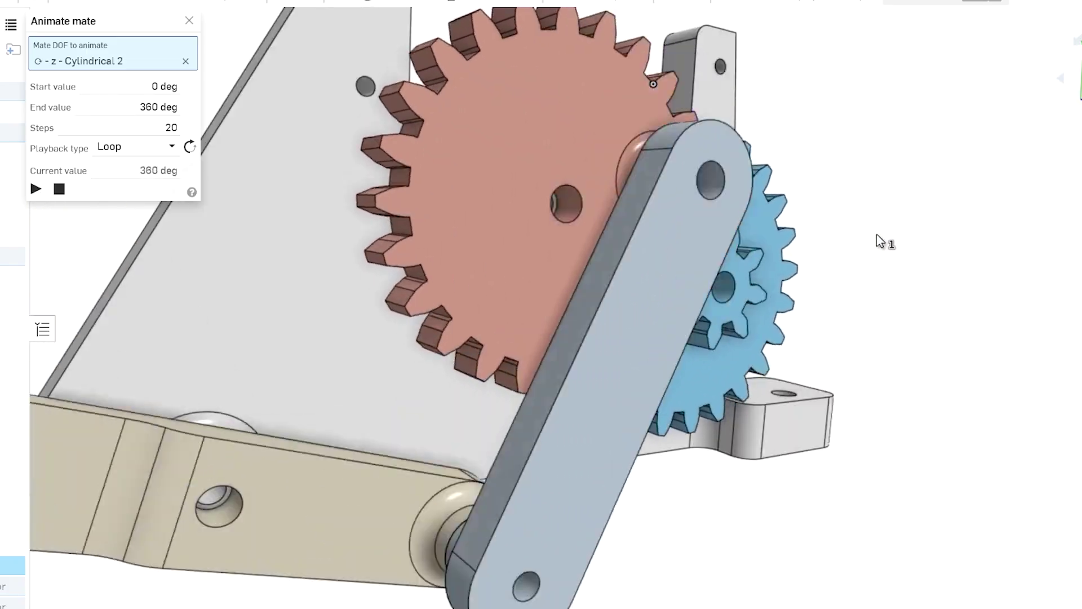
{"action": "scroll", "coordinate": [878, 239], "scroll_direction": "up", "scroll_amount": 5}
{"action": "scroll", "coordinate": [863, 228], "scroll_direction": "down", "scroll_amount": 3}
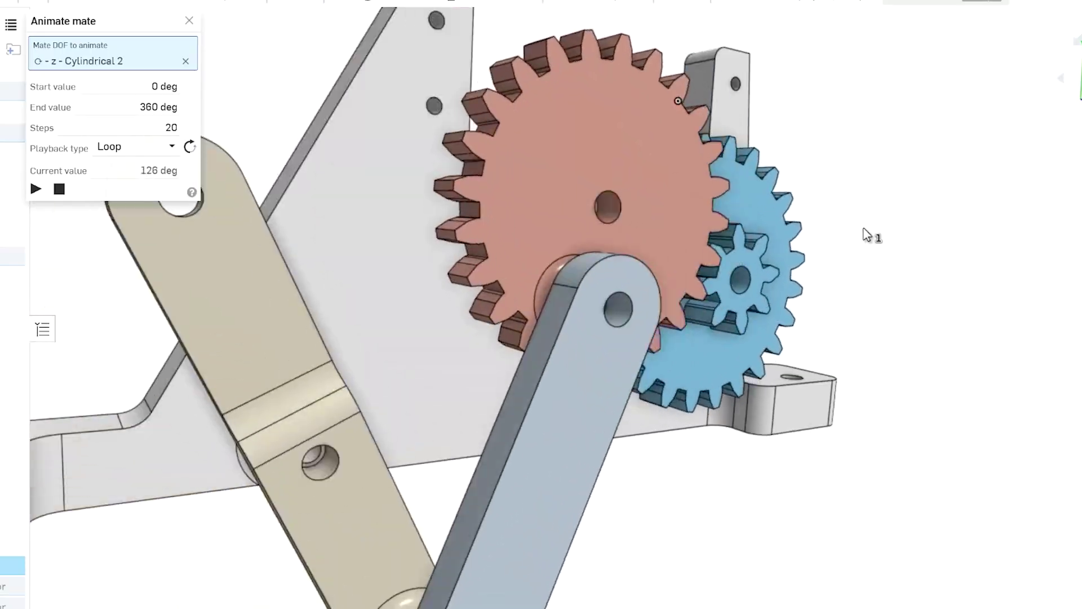
{"action": "right_click_drag", "start_coordinate": [859, 230], "coordinate": [823, 238]}
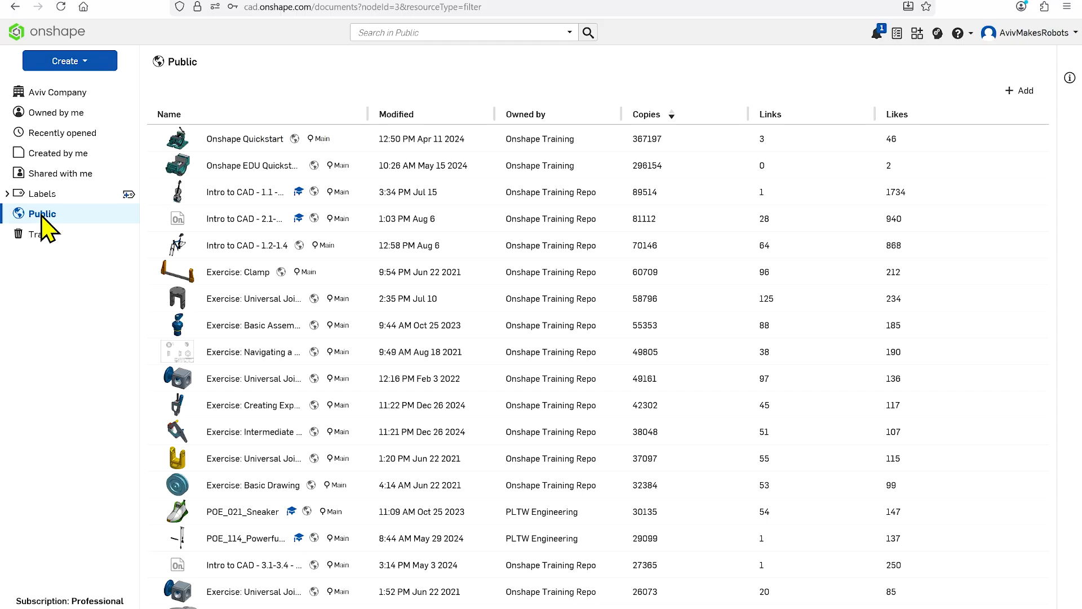
- Browse the public documents sorted by copies and open the Classic VW Engine and Gearbox document
{"action": "scroll", "coordinate": [271, 275], "scroll_direction": "down", "scroll_amount": 2}
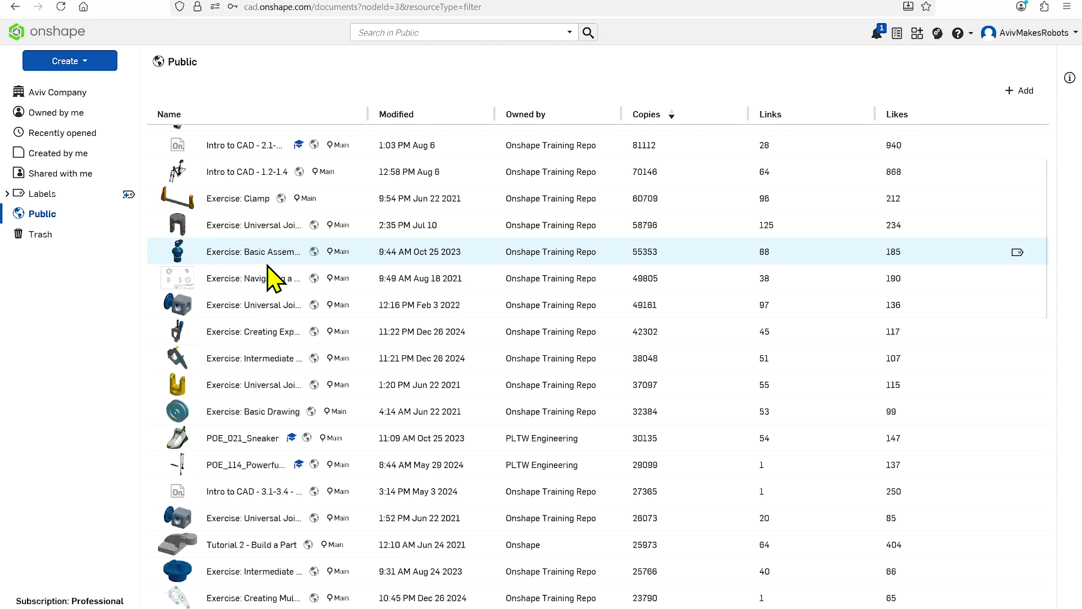
{"action": "scroll", "coordinate": [290, 270], "scroll_direction": "down", "scroll_amount": 5}
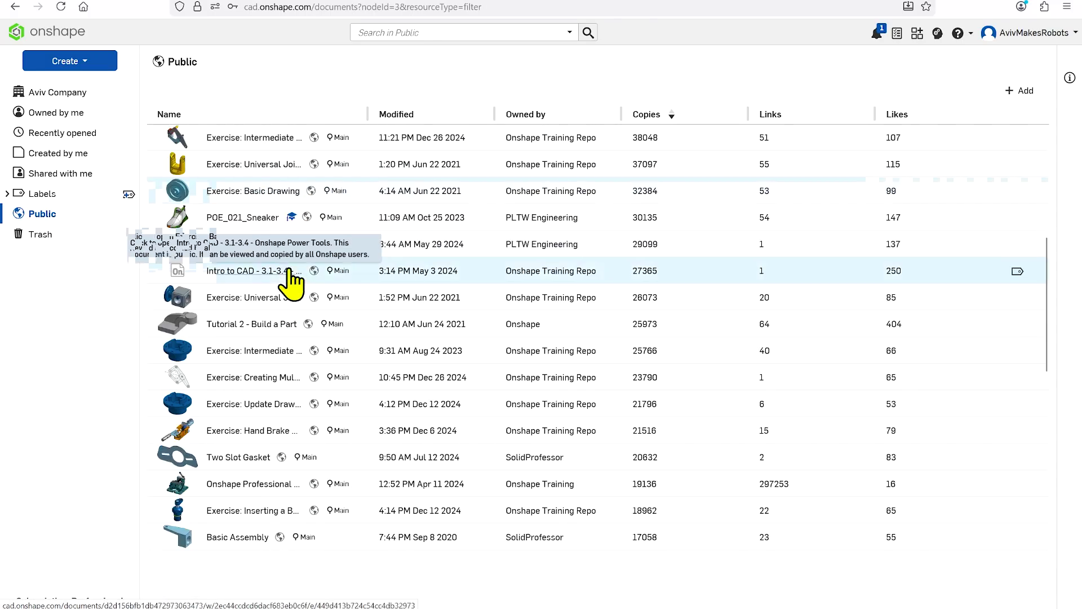
{"action": "scroll", "coordinate": [290, 269], "scroll_direction": "down", "scroll_amount": 5}
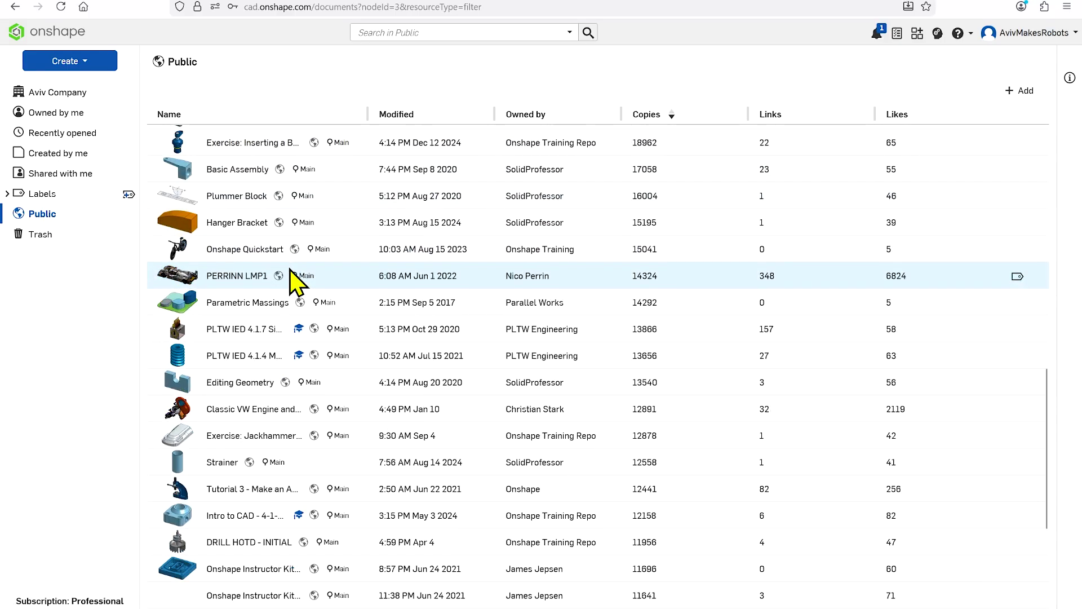
{"action": "left_click", "coordinate": [246, 415]}
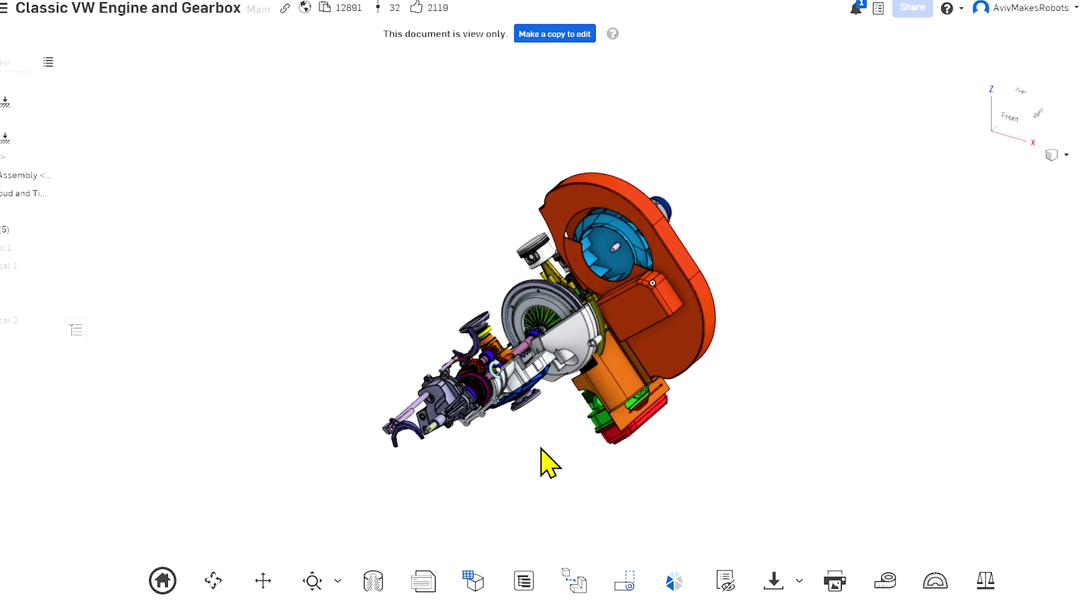
- Examine the VW engine's pistons, crankshaft and flywheel, and the gears of the adjoining gearbox
{"action": "right_click_drag", "start_coordinate": [550, 462], "coordinate": [756, 347]}
{"action": "scroll", "coordinate": [692, 324], "scroll_direction": "up", "scroll_amount": 3}
{"action": "scroll", "coordinate": [692, 324], "scroll_direction": "up", "scroll_amount": 5}
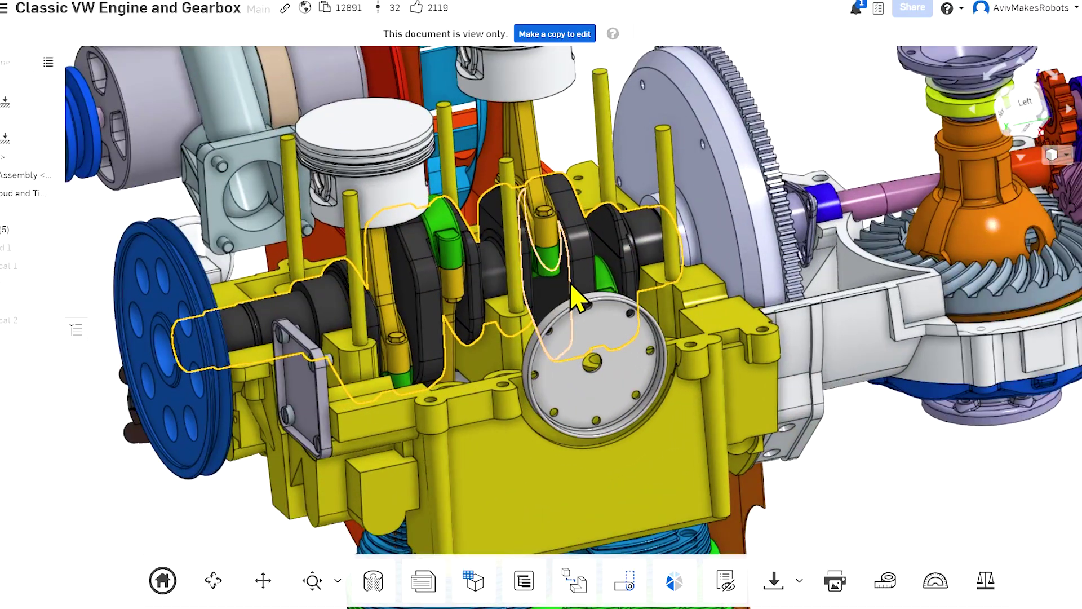
{"action": "mouse_move", "coordinate": [574, 299]}
{"action": "right_mouse_down"}
{"action": "mouse_move", "coordinate": [642, 280]}
{"action": "mouse_move", "coordinate": [563, 307]}
{"action": "right_mouse_up"}
{"action": "scroll", "coordinate": [637, 291], "scroll_direction": "up", "scroll_amount": 3}
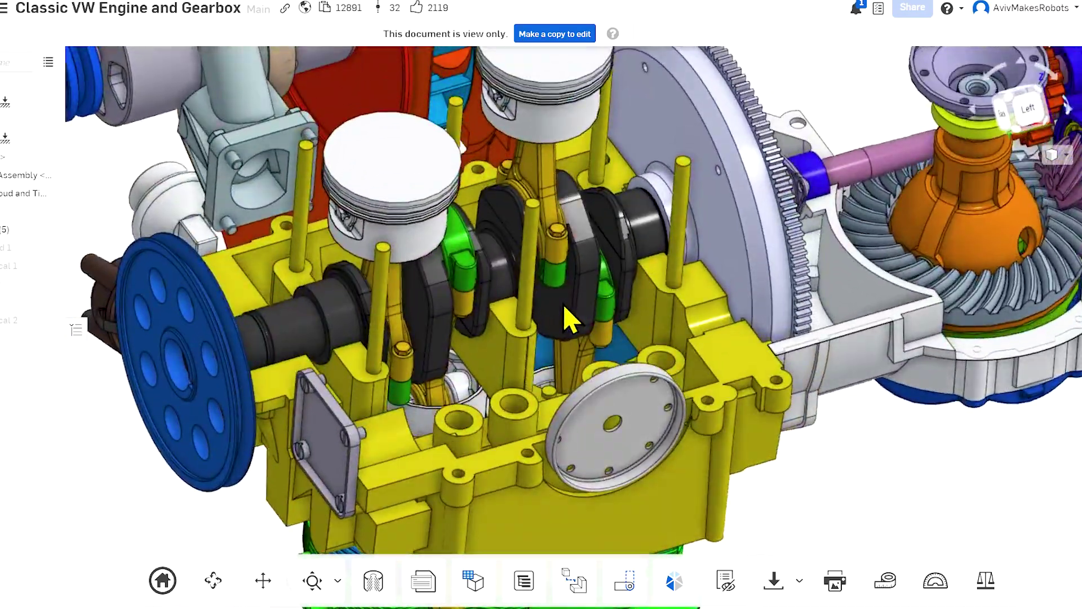
{"action": "scroll", "coordinate": [564, 307], "scroll_direction": "down", "scroll_amount": 4}
{"action": "scroll", "coordinate": [879, 242], "scroll_direction": "up", "scroll_amount": 4}
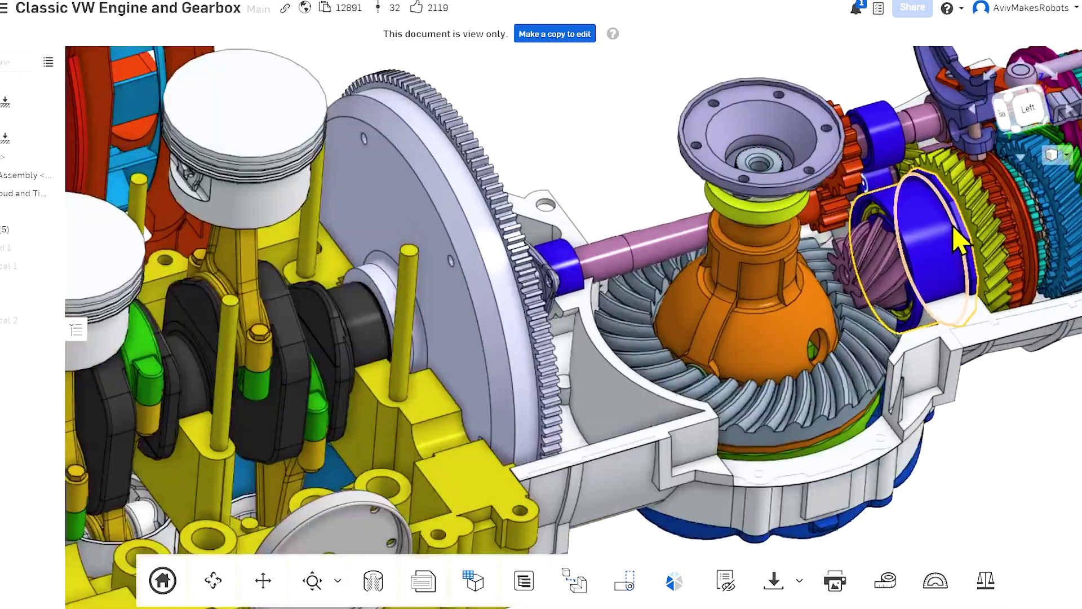
{"action": "right_click_drag", "start_coordinate": [856, 205], "coordinate": [946, 285]}
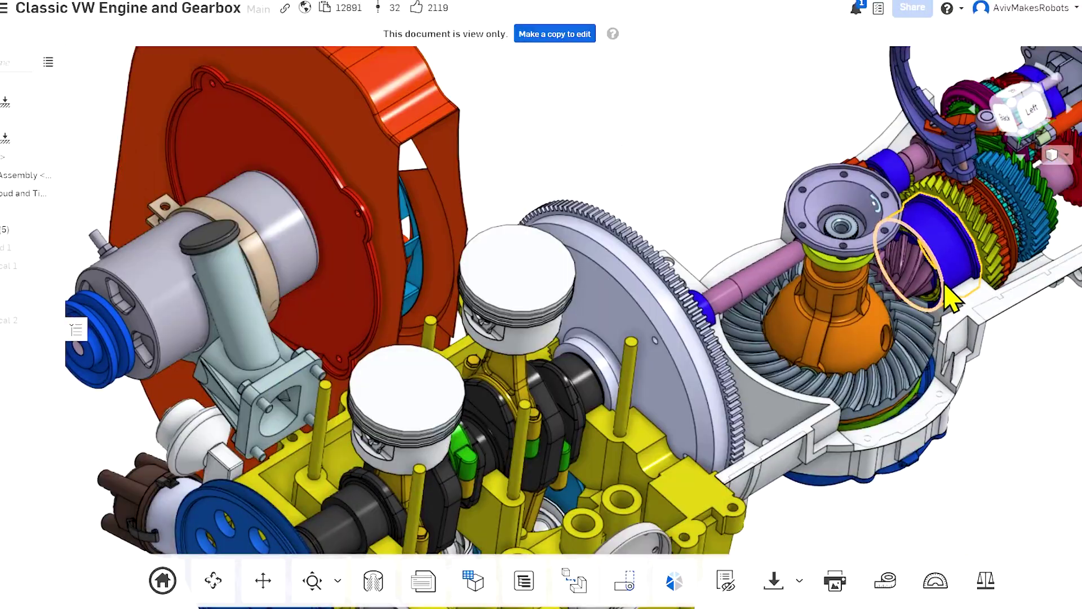